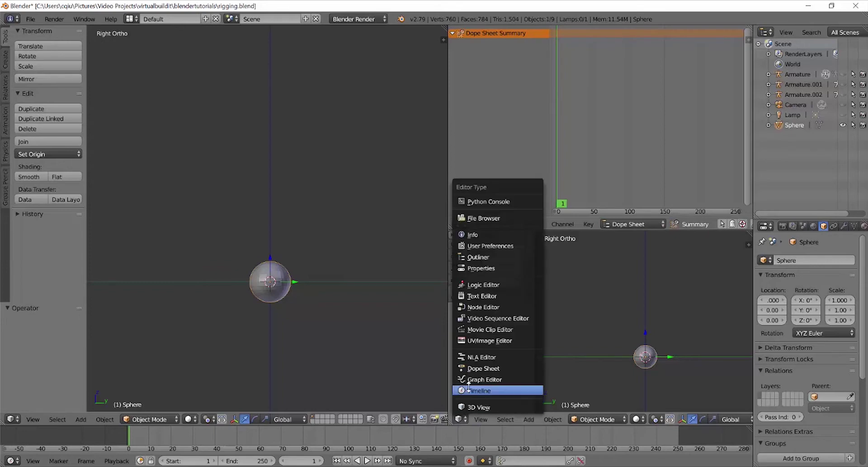
Step: Switch the lower-middle 3D view area to the Graph Editor
left_click(482, 369)
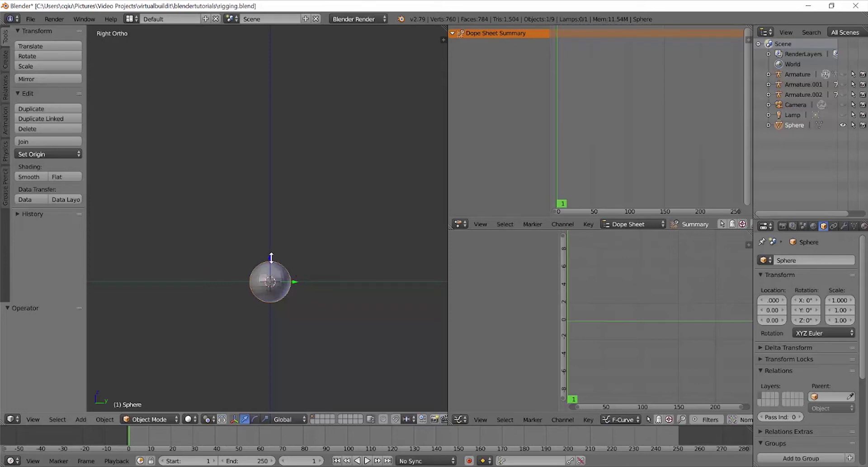
Step: Raise the sphere about 5.76 units along Z and insert a LocRotScale keyframe at frame 1
left_click_drag(271, 258, 261, 140)
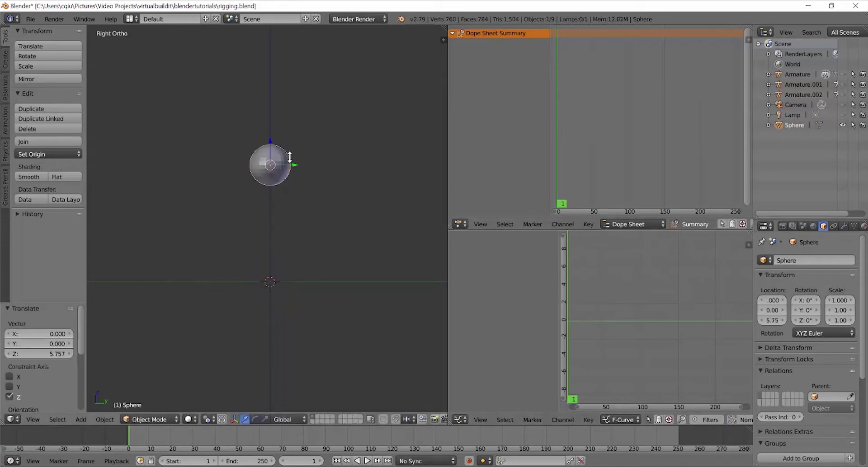
key("i")
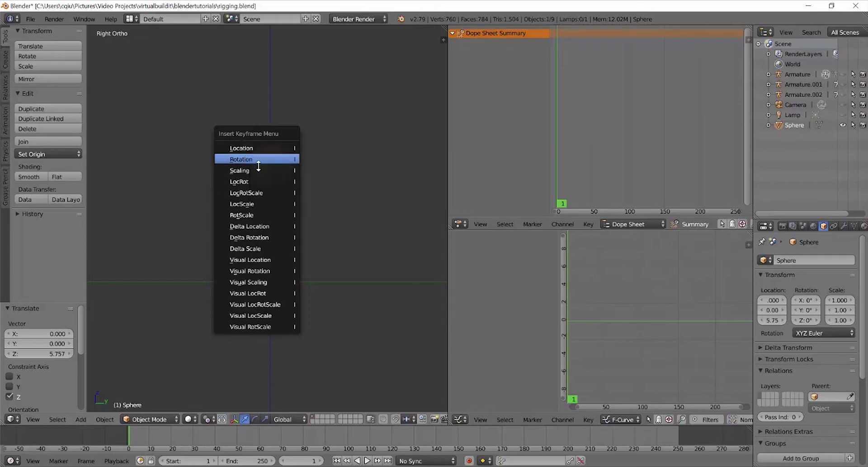
left_click(279, 192)
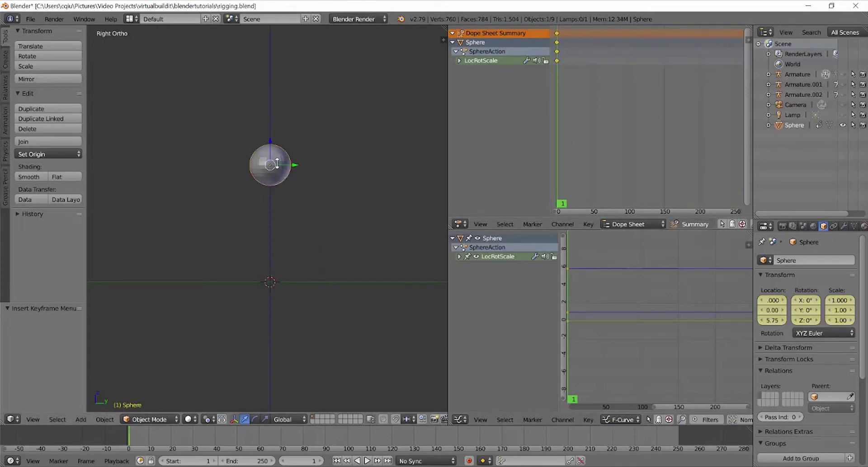
Step: At frame 10, lower the sphere about 5.77 units along Z to the ground line and insert a LocRotScale keyframe
left_click_drag(129, 435, 150, 437)
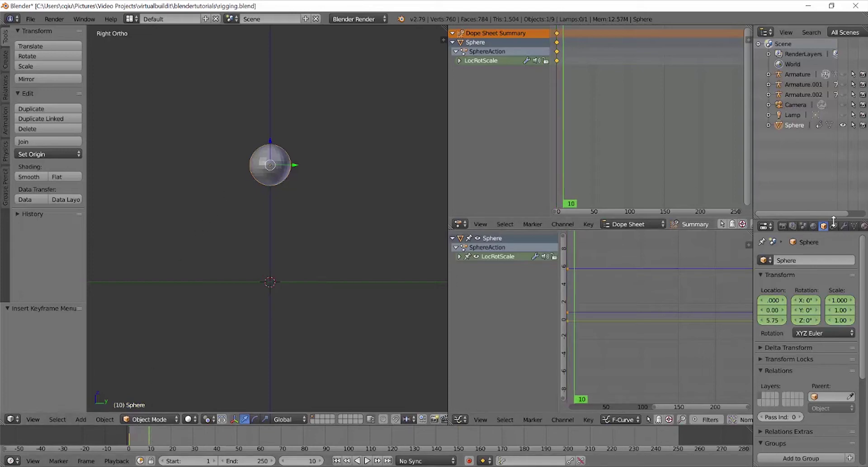
left_click(782, 226)
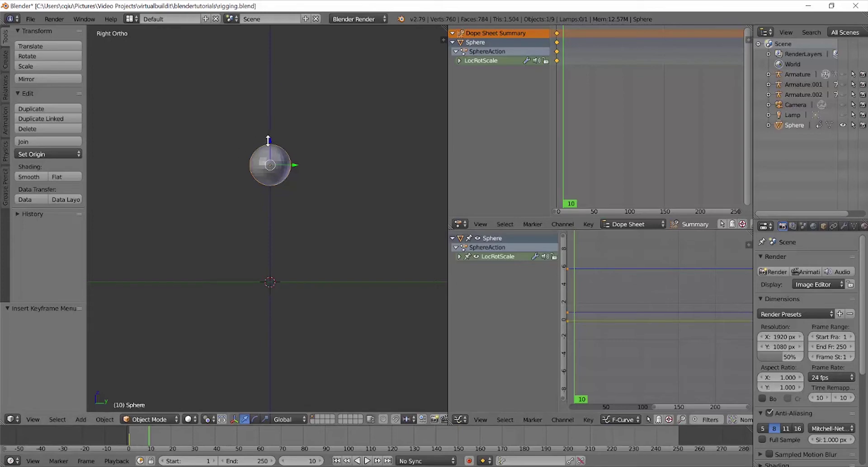
left_click_drag(271, 143, 285, 258)
key("i")
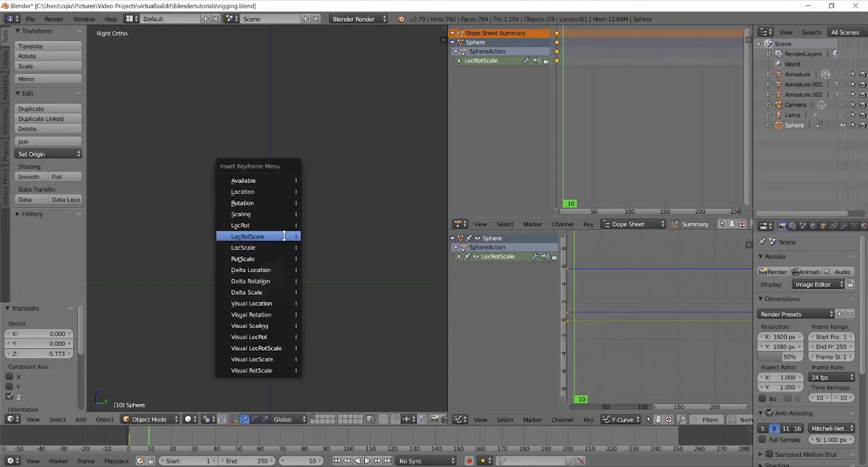
left_click(282, 232)
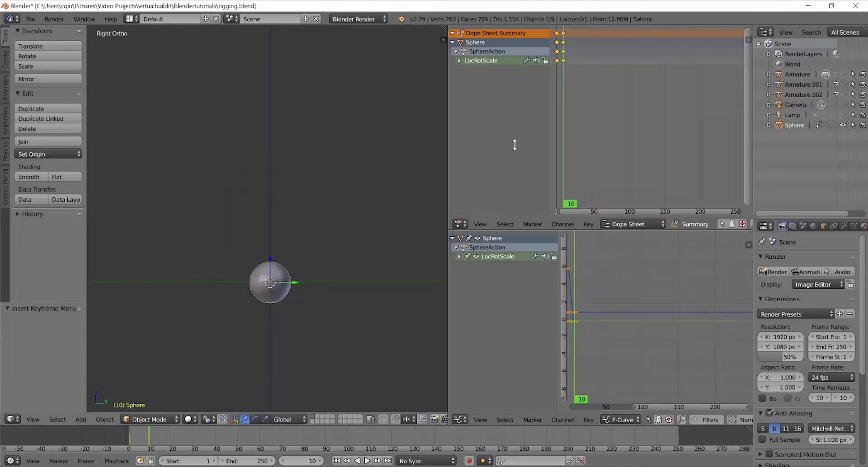
Step: Lower the sphere's first Z location keyframe to a height of about 4 in the Graph Editor
middle_click_drag(579, 279, 621, 292)
scroll(622, 292, "up", 3)
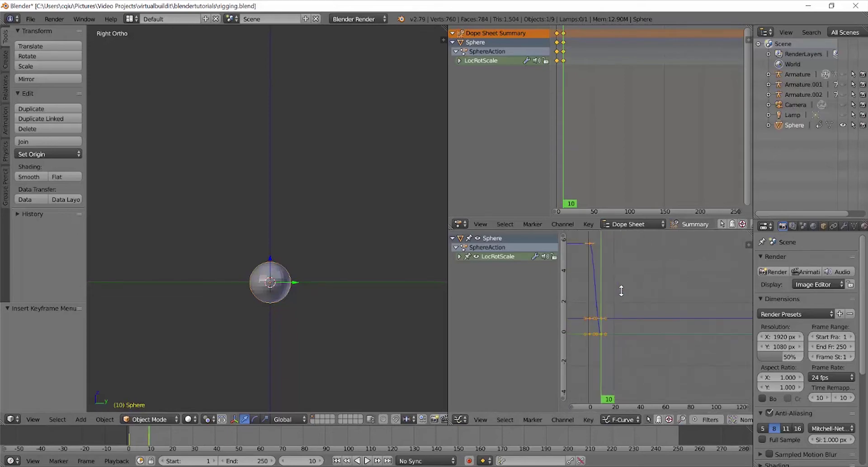
left_click(633, 271)
mouse_move(629, 268)
left_mouse_down()
mouse_move(649, 272)
mouse_move(614, 275)
mouse_move(651, 280)
mouse_move(621, 282)
left_mouse_up()
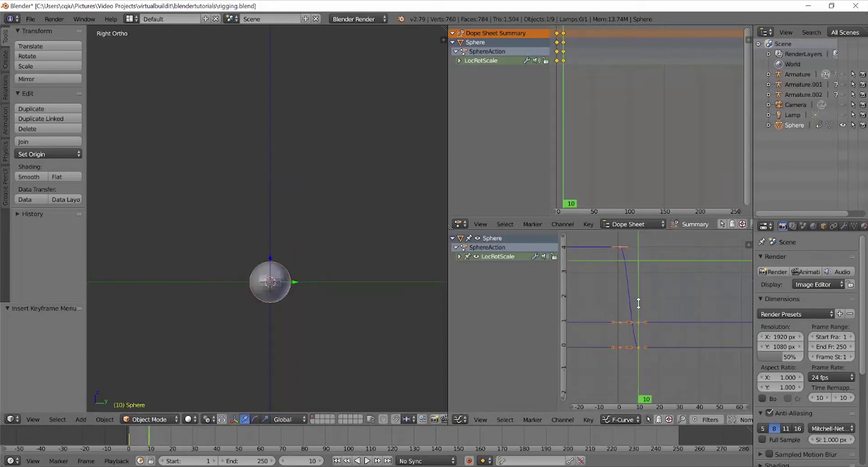
Step: Scrub from frame 9 back to frame 0 and briefly play the animation to check the sphere's fall
mouse_move(638, 303)
left_mouse_down()
mouse_move(616, 302)
mouse_move(637, 303)
left_mouse_up()
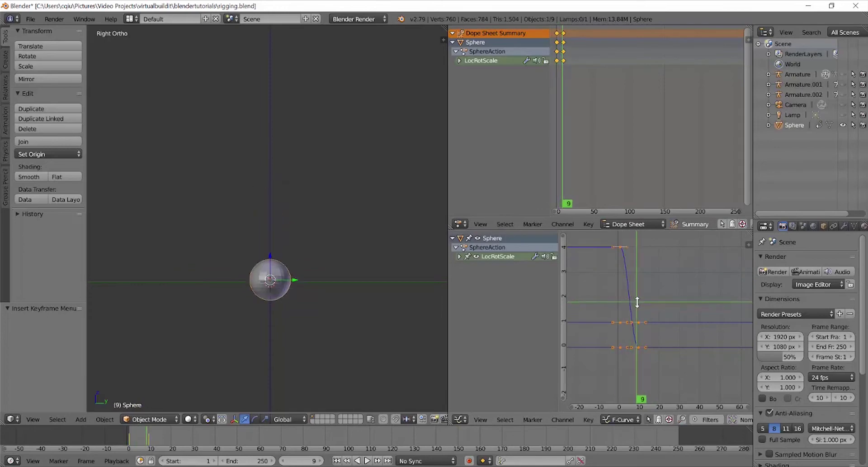
scroll(637, 302, "up", 4)
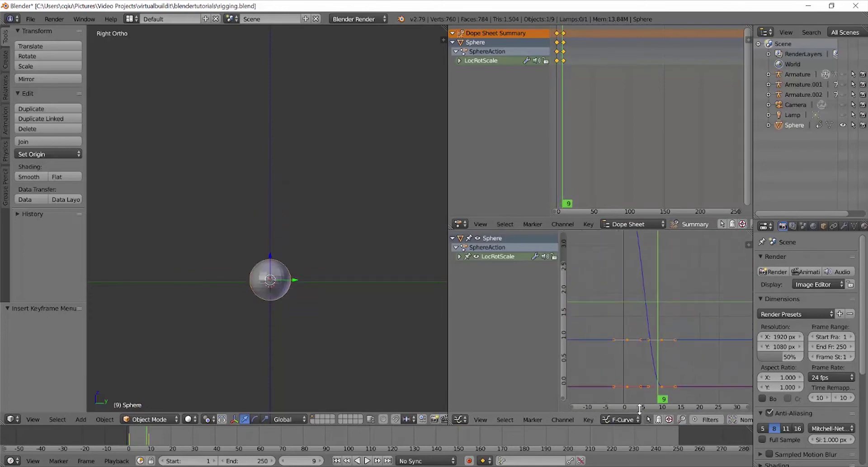
left_click_drag(653, 385, 634, 311)
middle_click_drag(663, 296, 662, 343)
left_click_drag(628, 280, 624, 278)
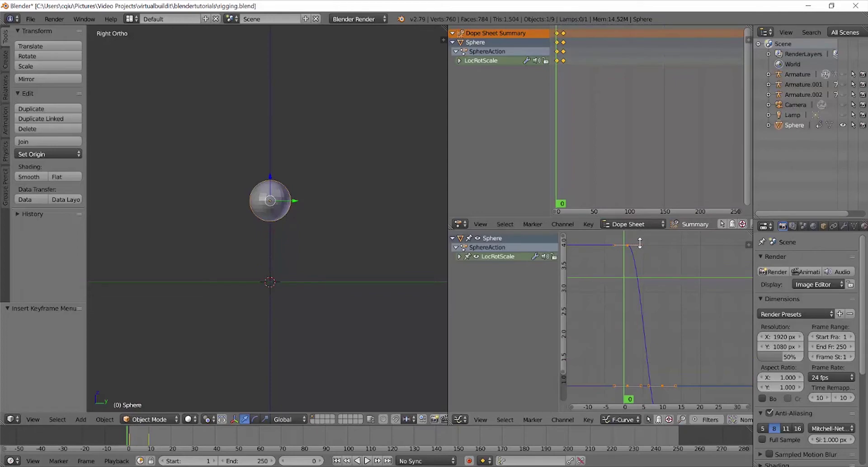
key("alt+a")
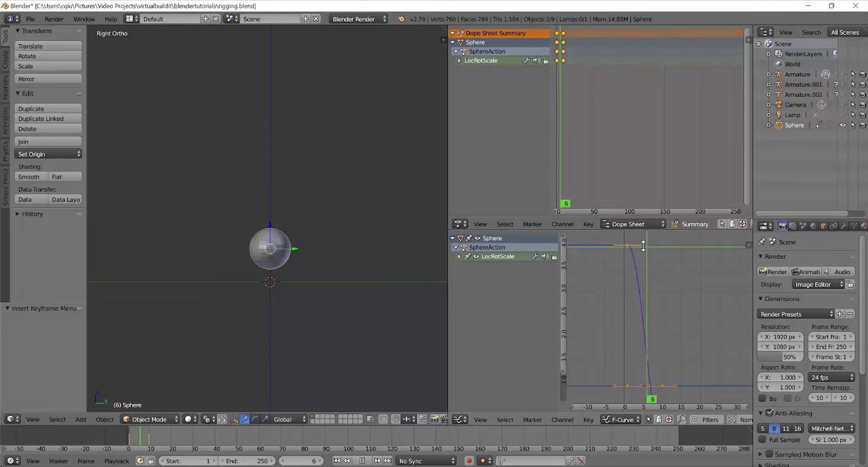
key("alt+a")
Step: Extend the right handle of the top Z location keyframe by about 1.87 frames, keeping it horizontal
key("g")
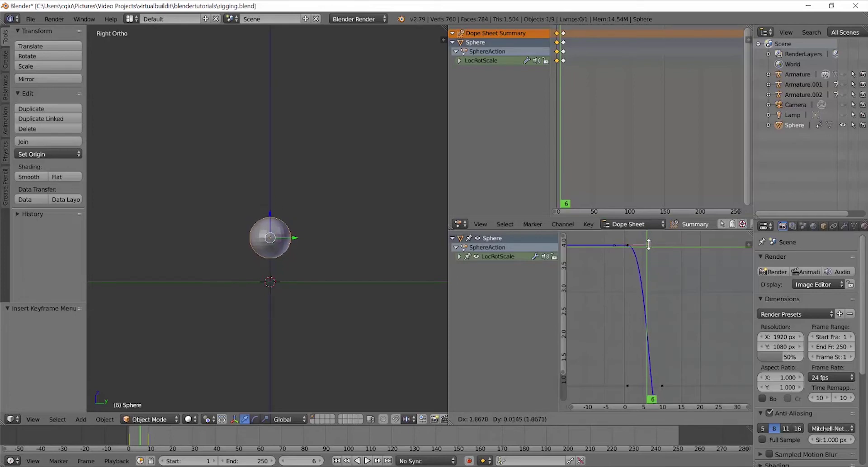
left_click(648, 245)
Step: Expand the sphere's LocRotScale channel group in the Graph Editor and select the Z Location curve
scroll(669, 332, "down", 5, "shift")
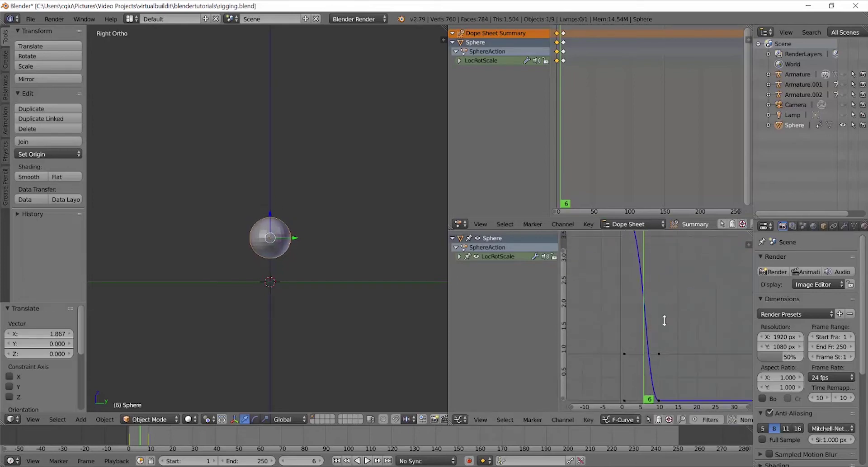
left_click(654, 338)
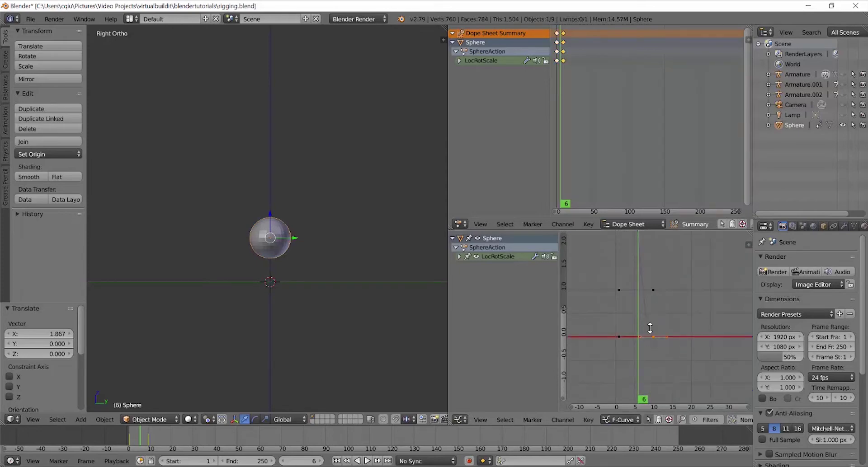
left_click(650, 337)
key("Right")
key("Right")
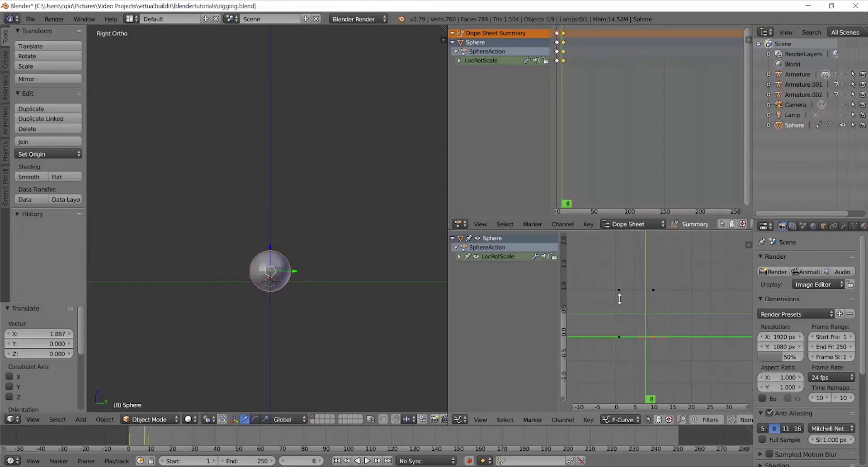
left_click(458, 256)
scroll(696, 289, "down", 2)
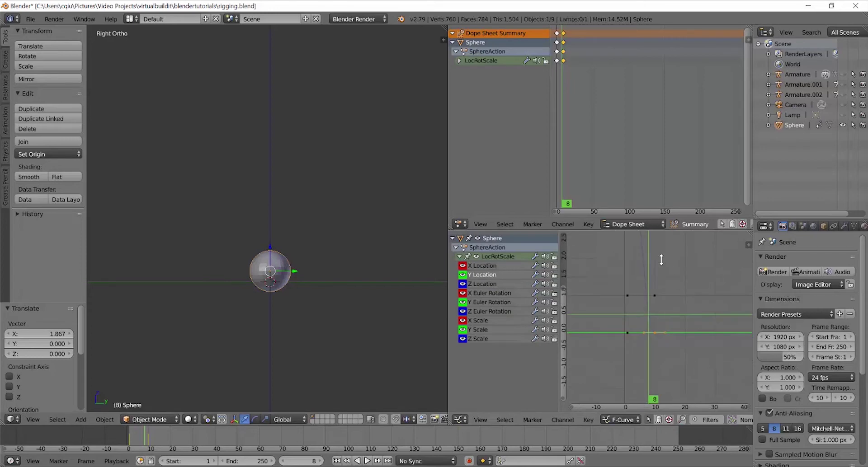
scroll(660, 263, "up", 2, "shift")
left_click_drag(643, 252, 639, 252)
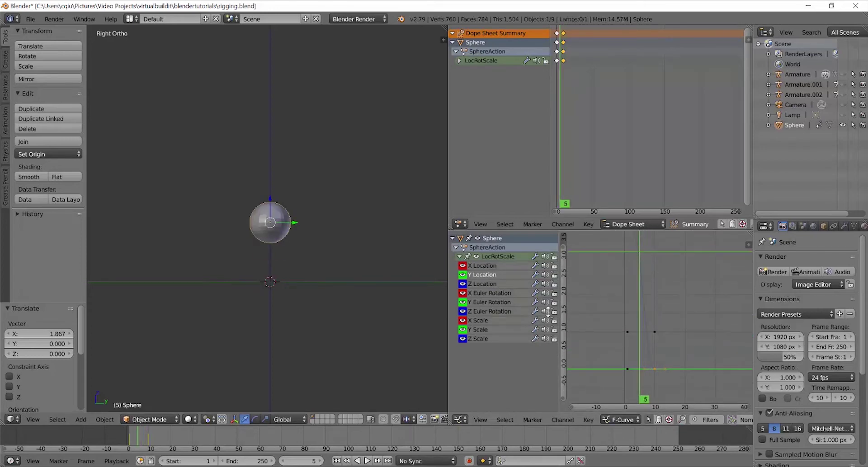
left_click(488, 284)
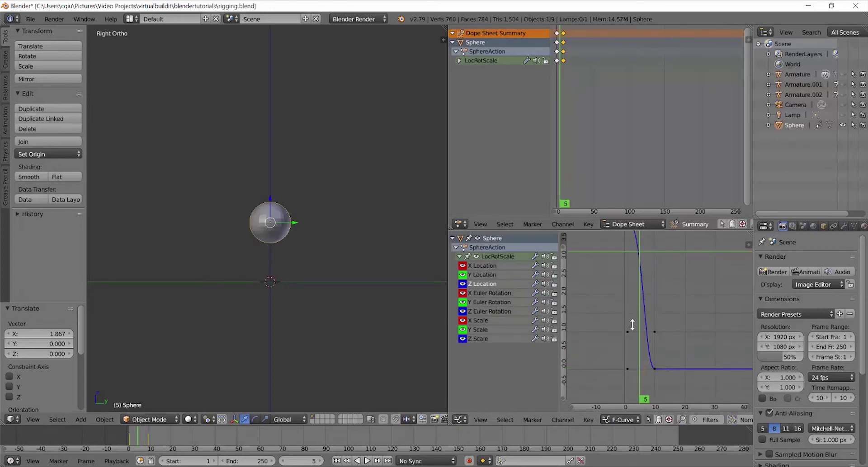
Step: Lock the X and Y Location, rotation and scale channels so only the Z Location curve stays editable
left_click_drag(554, 266, 554, 275)
left_click_drag(554, 306, 554, 321)
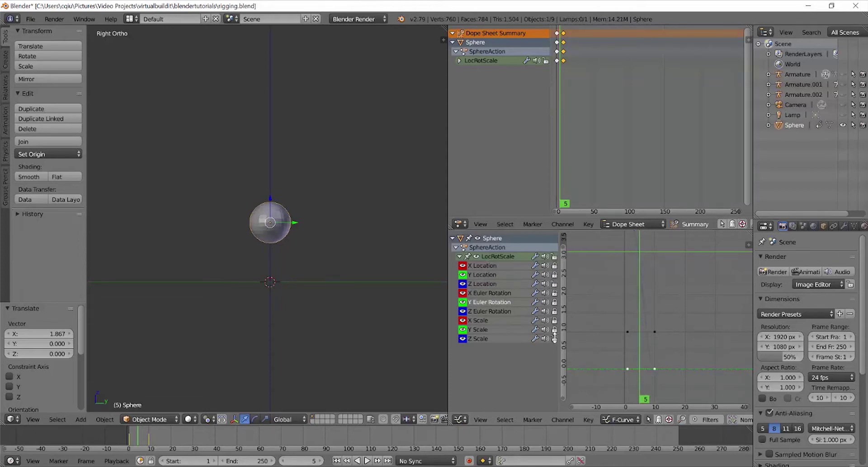
left_click_drag(659, 338, 641, 307)
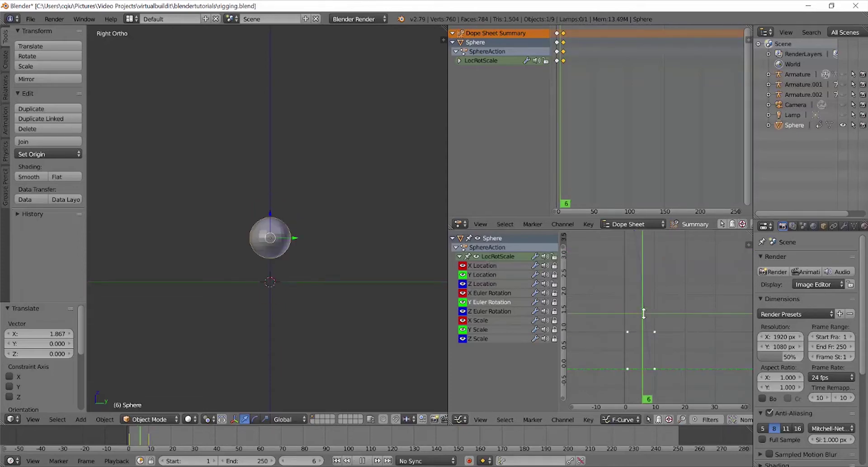
Step: Extend the left handle of the Z Location curve's frame 10 keyframe by about 2.53 frames, keeping it horizontal
left_click(485, 284)
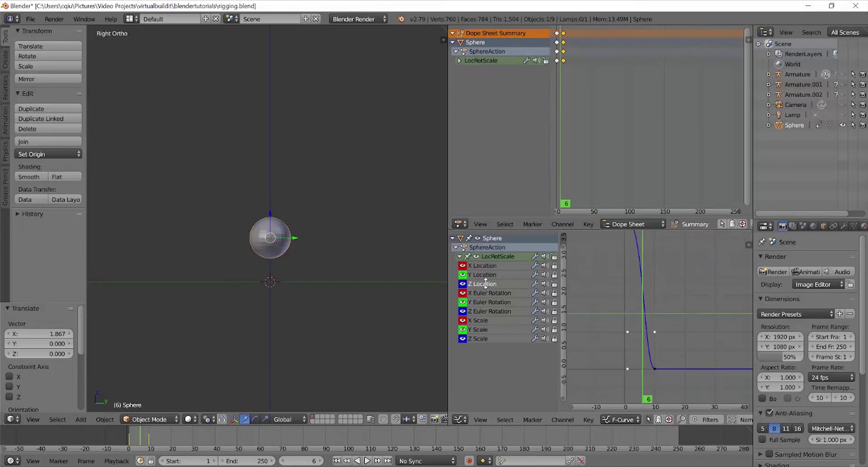
right_click(655, 369)
scroll(654, 351, "up", 3)
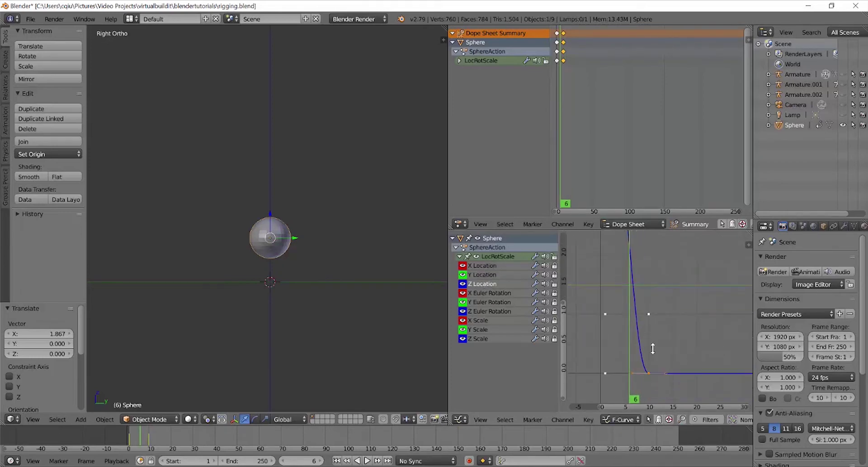
key("g")
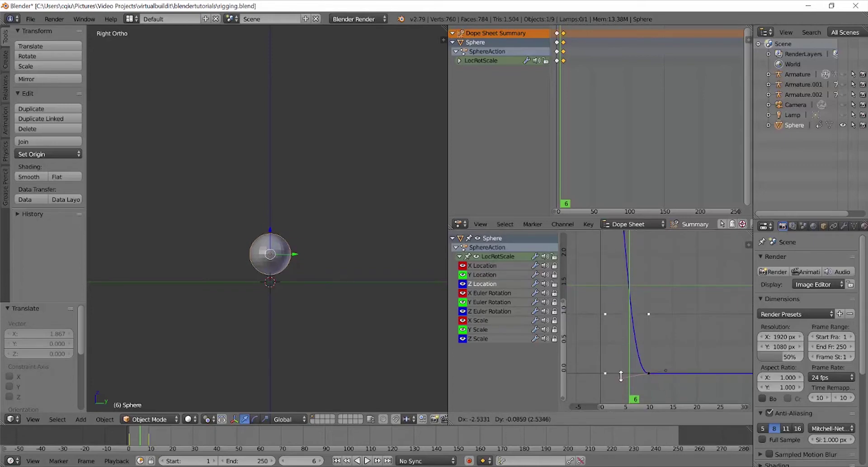
left_click(621, 374)
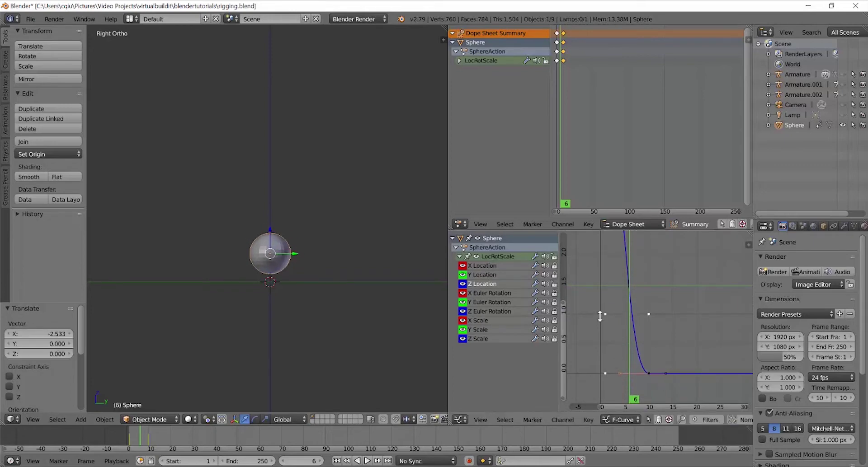
Step: Play the animation from frame 0 to review the adjusted fall, and stop the playback
scroll(601, 307, "down", 8)
left_click(122, 437)
key("alt+a")
key("Escape")
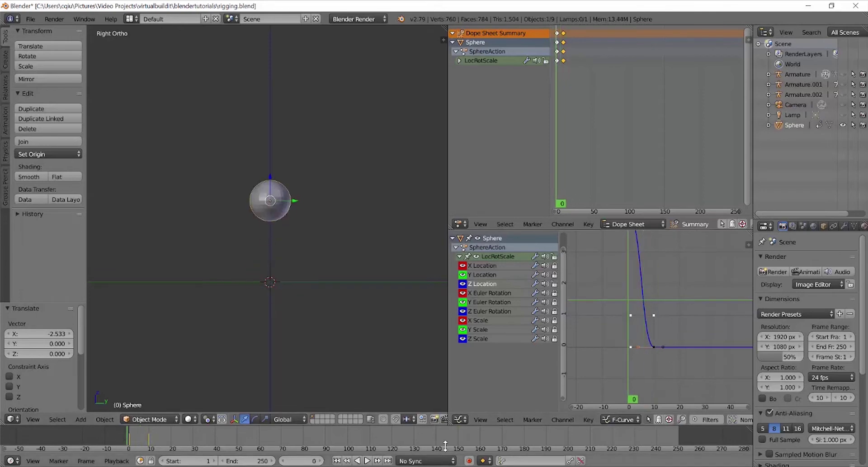
left_click(366, 460)
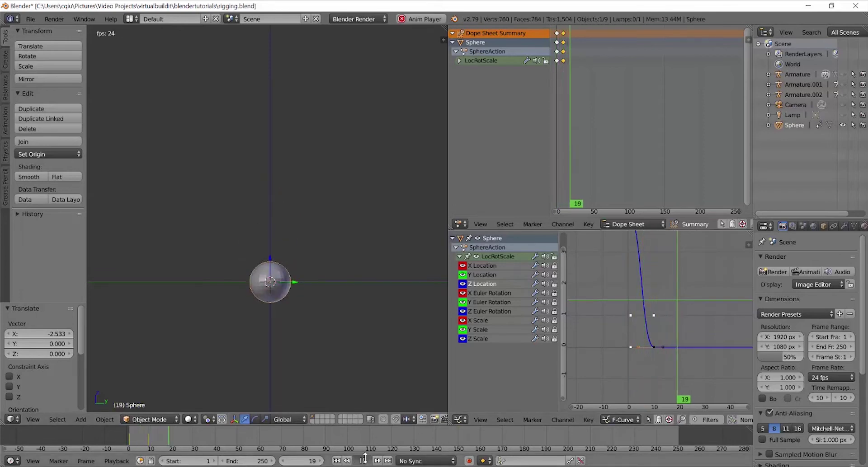
left_click(365, 460)
Step: Box-select both Z location keyframes of the sphere and duplicate them 19 frames further along the Dope Sheet
scroll(684, 288, "down", 4)
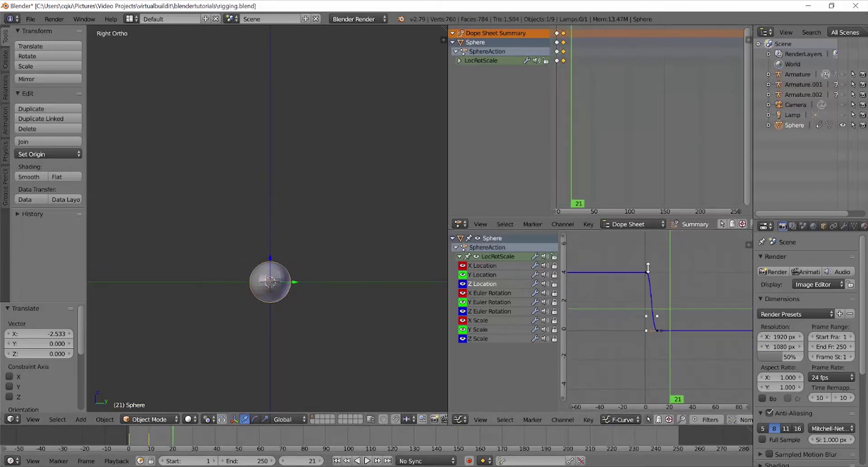
left_click_drag(648, 268, 672, 337)
key("b")
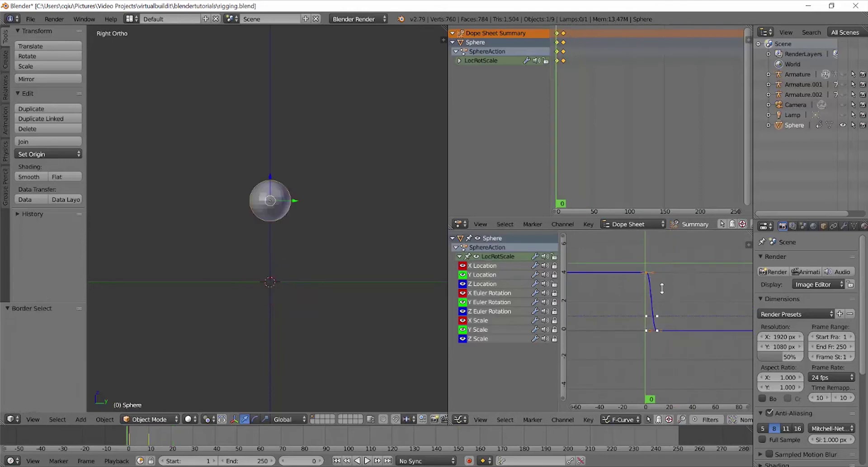
scroll(664, 275, "up", 2)
middle_click_drag(567, 62, 583, 161)
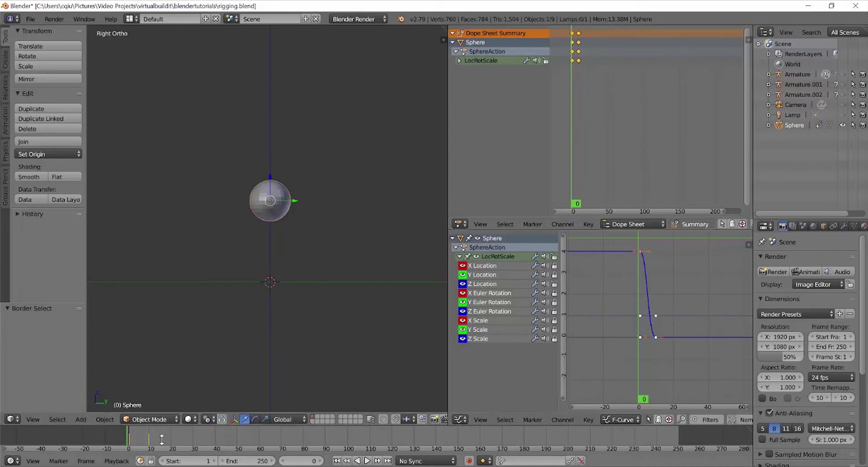
key("shift+d")
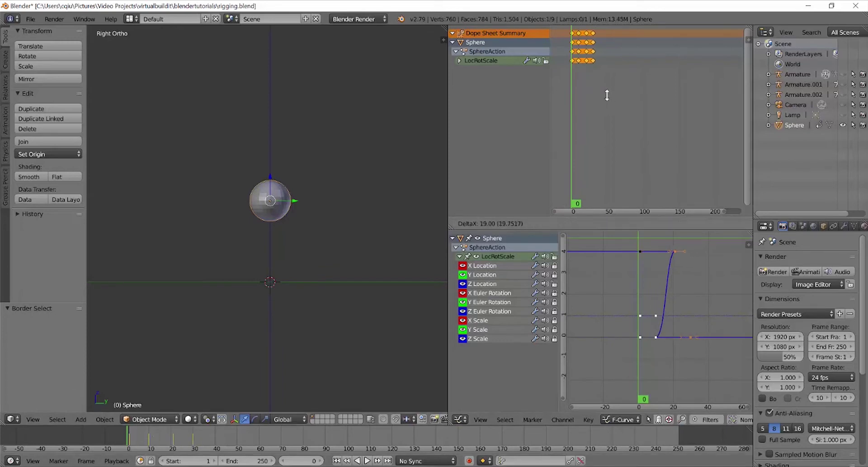
left_click(607, 96)
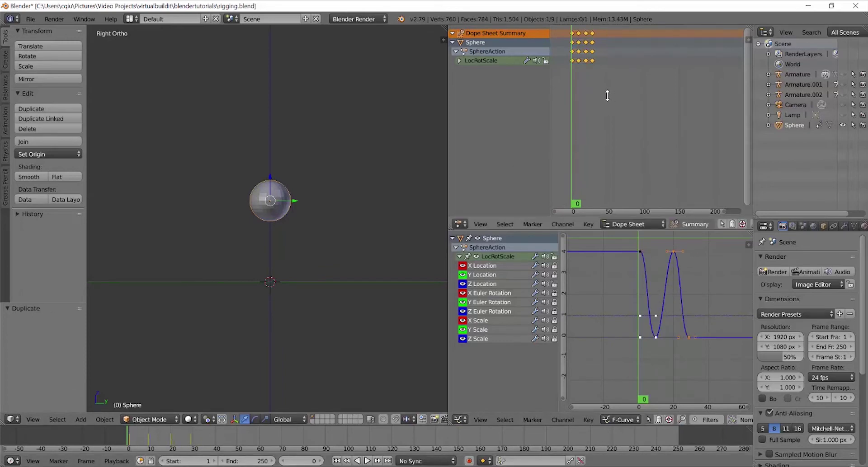
Step: Move the sphere's last keyframe in the Dope Sheet to frame 30
scroll(616, 36, "up", 1)
right_click(590, 33)
key("g")
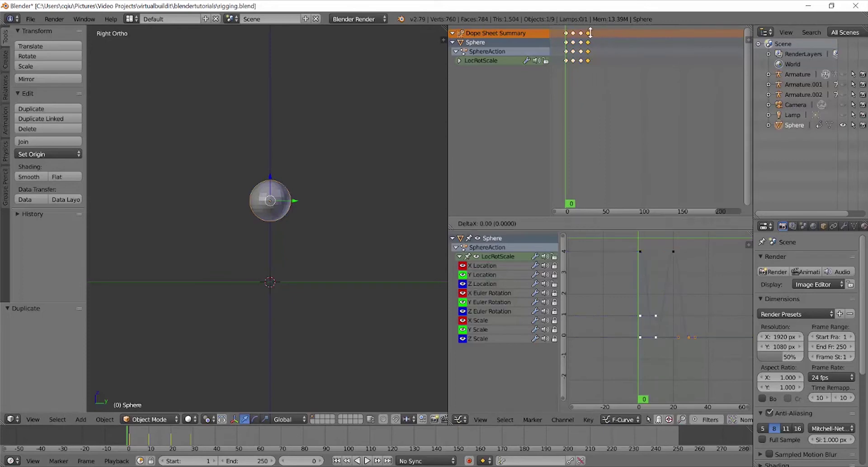
left_click(591, 33)
Step: Box-select the keyframes at frames 20 and 30 and duplicate them to frames 40 and 50 in the Dope Sheet
key("b")
left_click_drag(601, 59, 576, 24)
key("shift+d")
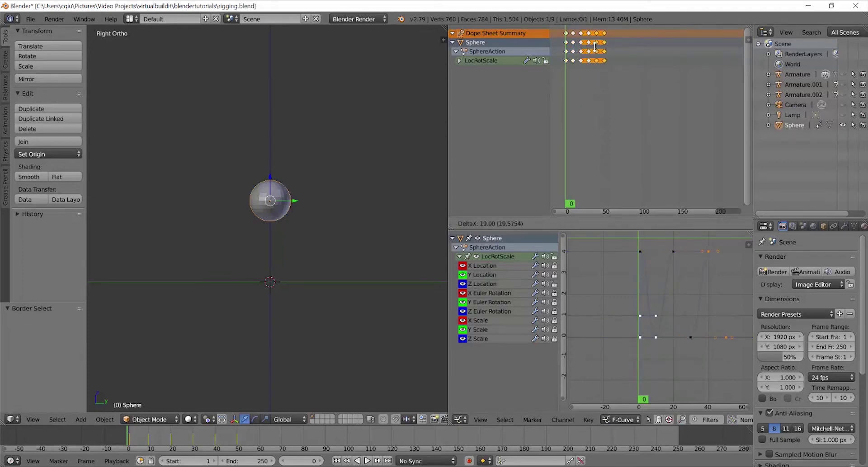
left_click(594, 46)
scroll(276, 432, "up", 3)
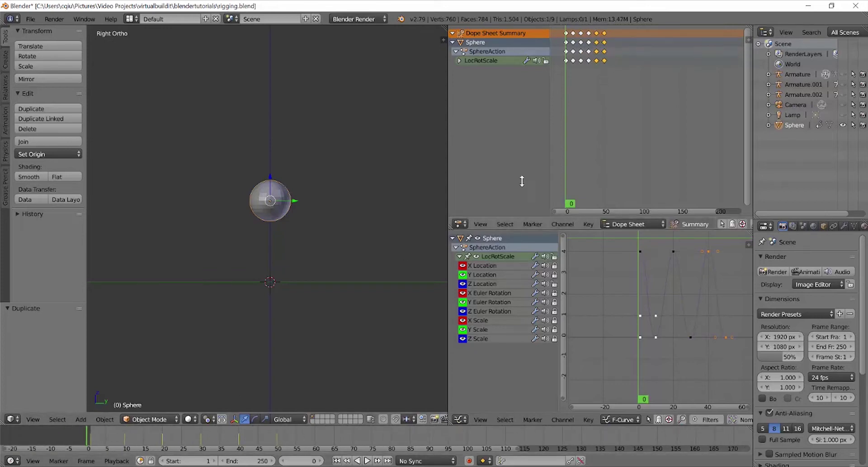
scroll(600, 122, "down", 2)
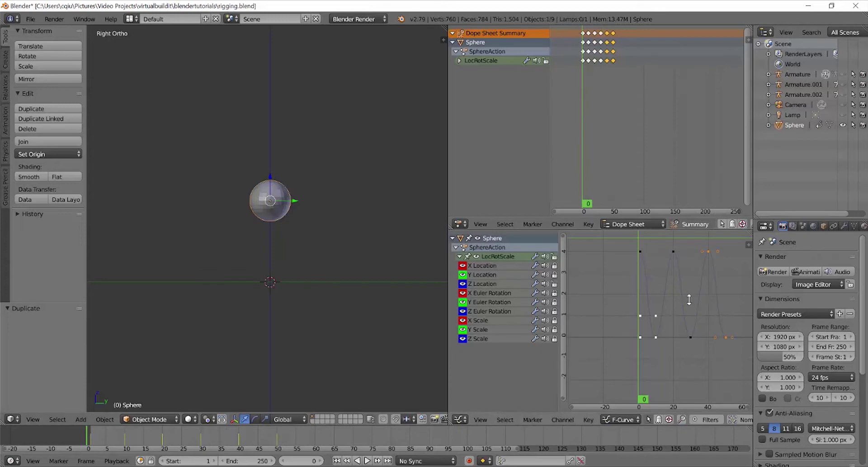
Step: Widen the handles of the frame 20 peak on the Z Location curve by scaling them about 1.445 along X
right_click(692, 338)
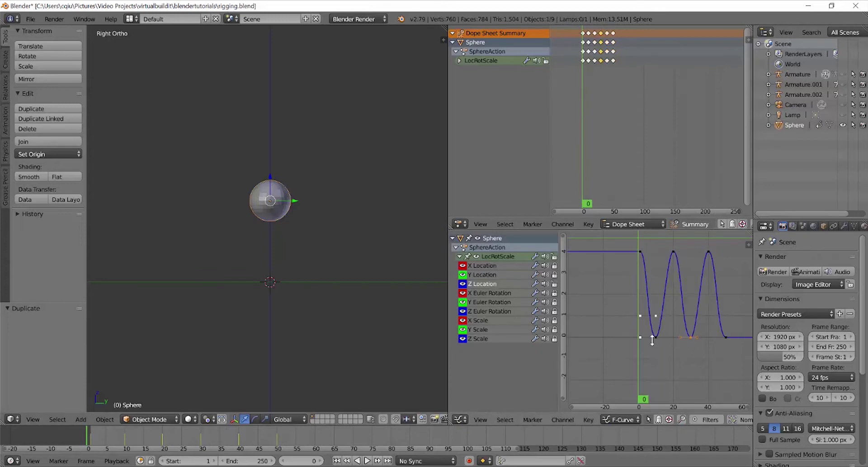
left_click_drag(653, 341, 690, 255)
key("s")
key("x")
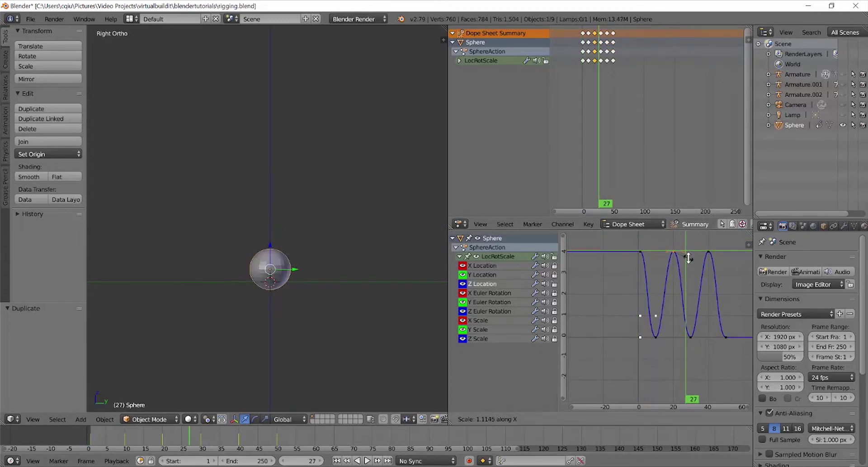
left_click(694, 258)
Step: Select the frame 10 keyframe on the Z Location curve and scale its handles about 1.472 along X
right_click(656, 339)
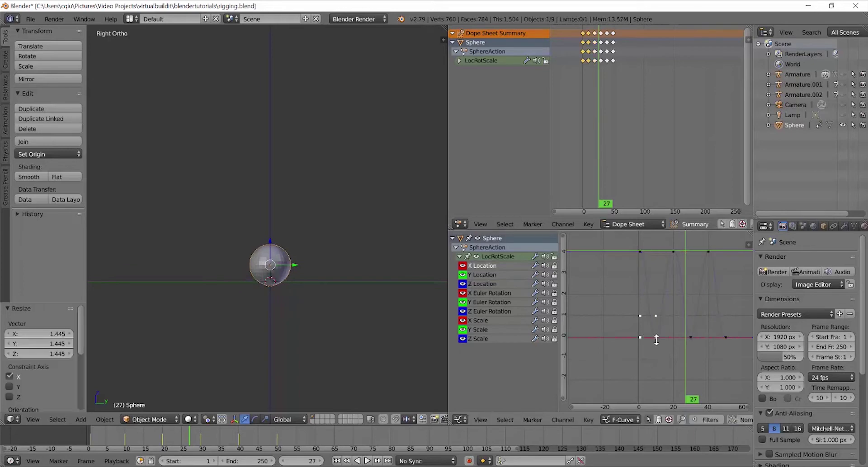
left_click(495, 285)
key("s")
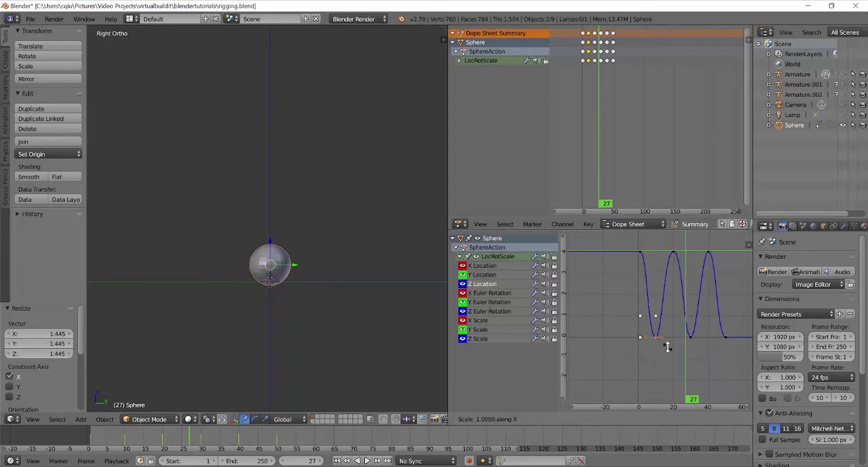
left_click(681, 339)
Step: Scale the Z Location handles along X by about 1.640 at frame 30 and about 1.519 at frame 40
right_click(691, 337)
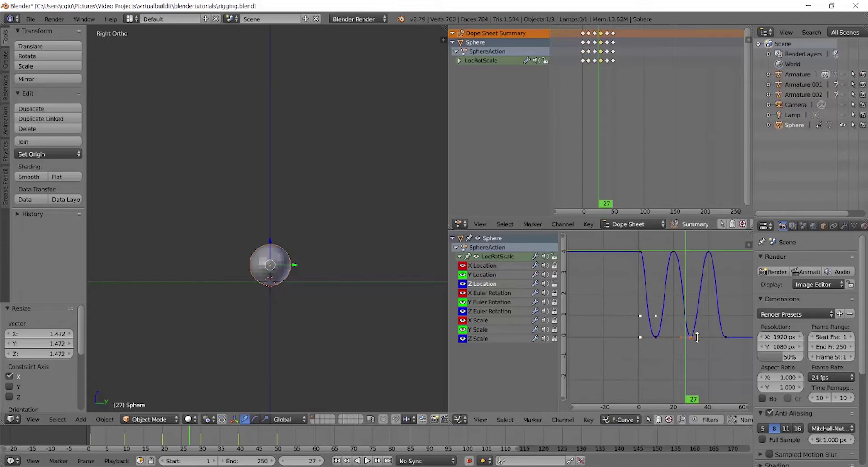
key("s")
left_click(707, 339)
right_click(708, 252)
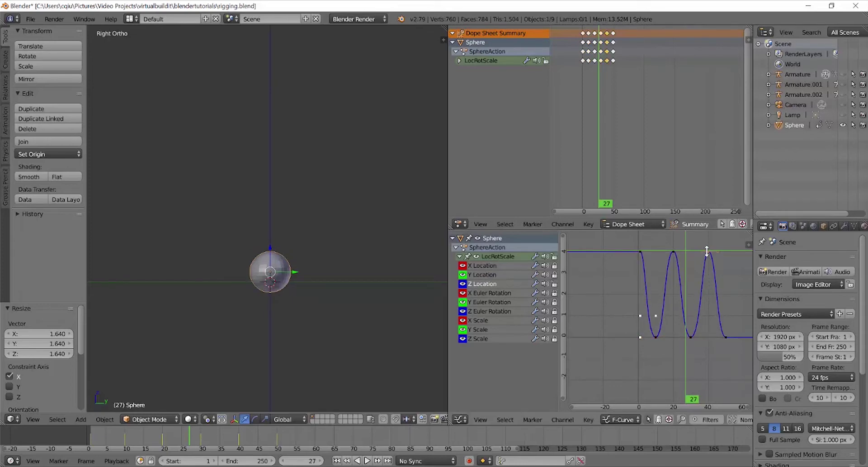
key("s")
left_click(737, 257)
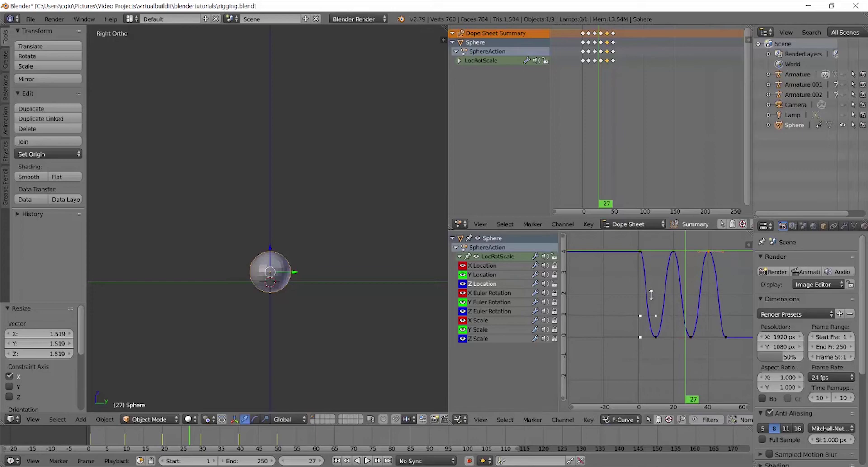
Step: Play the animation from frame 0 to review the repeated bounces, and stop the playback
left_click_drag(162, 437, 78, 434)
key("alt+a")
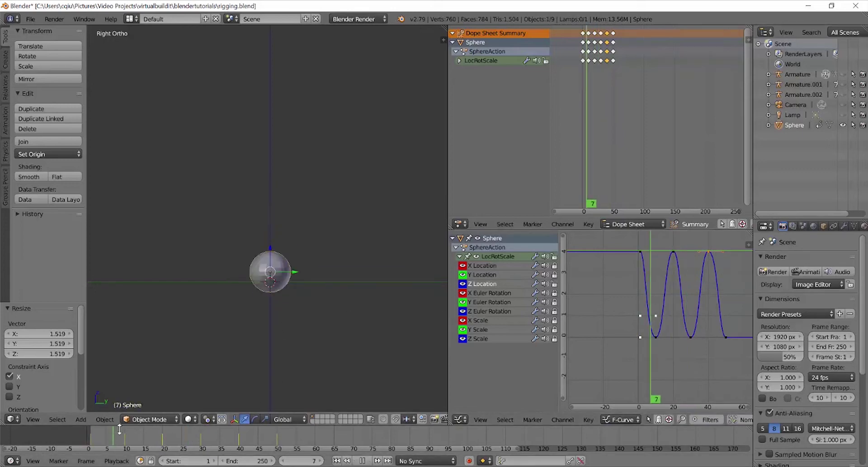
key("Escape")
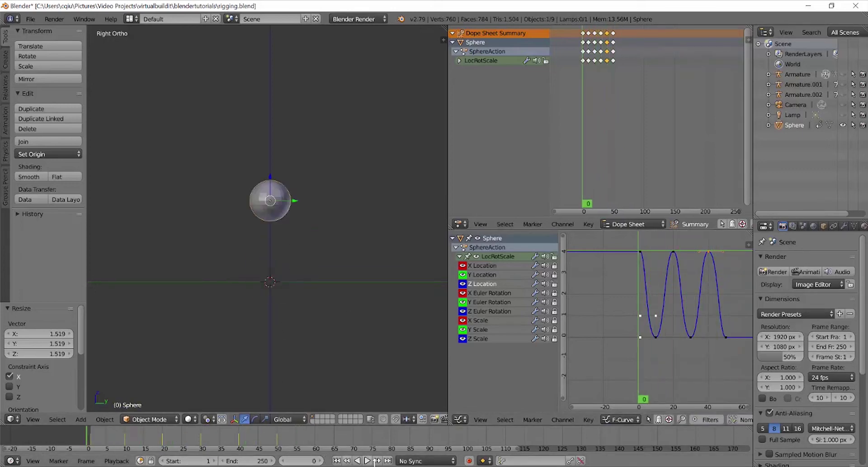
left_click(368, 461)
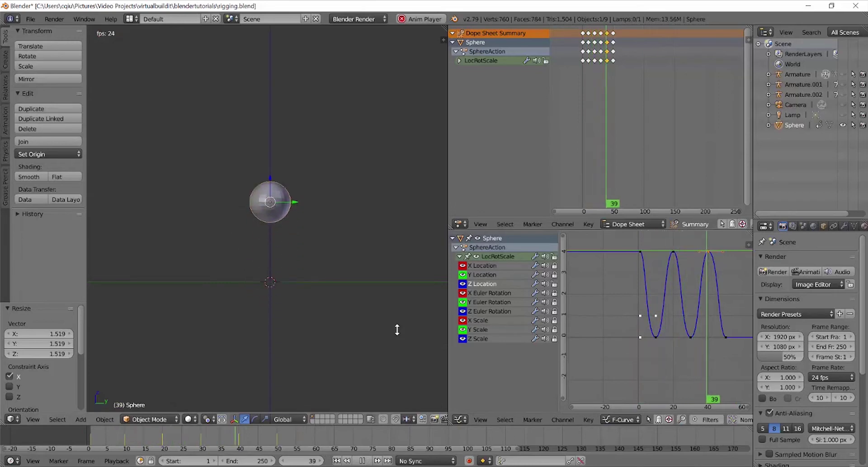
left_click(363, 461)
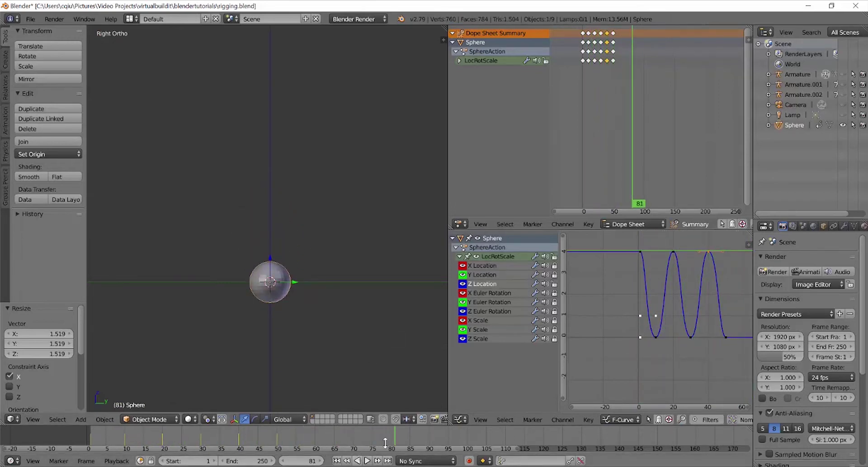
Step: Box-select all of the sphere's keyframes in the Dope Sheet and set their interpolation to Linear
scroll(680, 350, "down", 2)
middle_click_drag(690, 317, 669, 329)
key("b")
left_click_drag(640, 90, 571, 28)
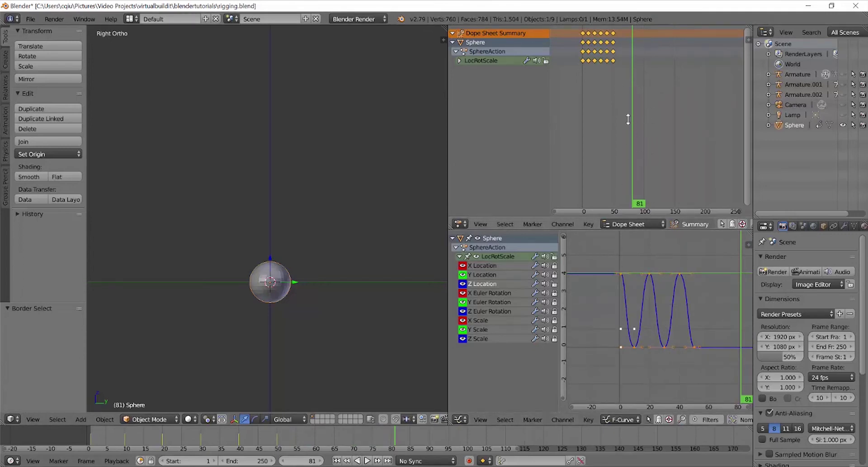
key("t")
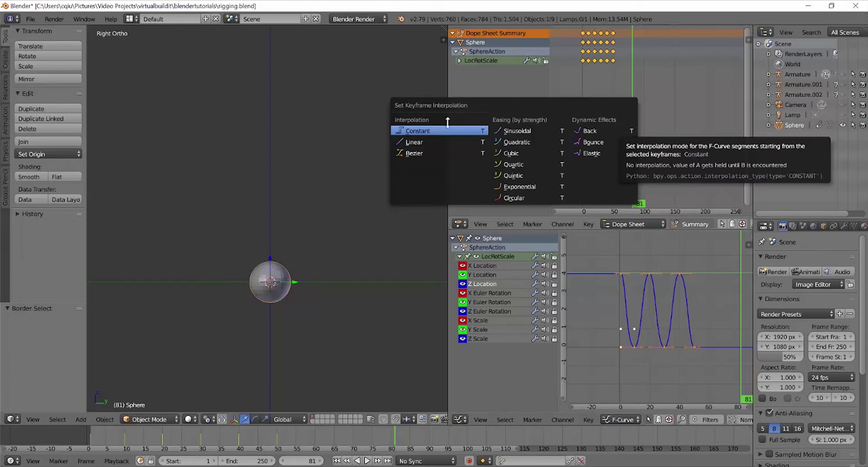
left_click(423, 142)
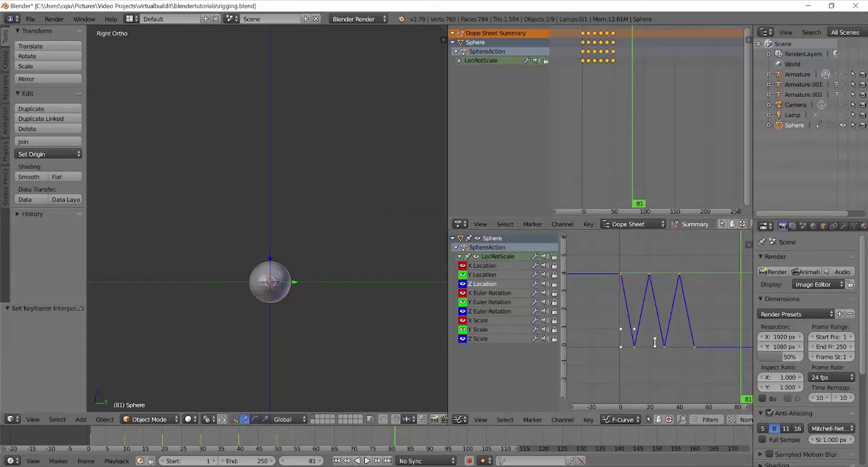
Step: Play the linear version of the bounce from the start, and undo the interpolation change
left_click_drag(718, 315, 590, 319)
left_click(365, 461)
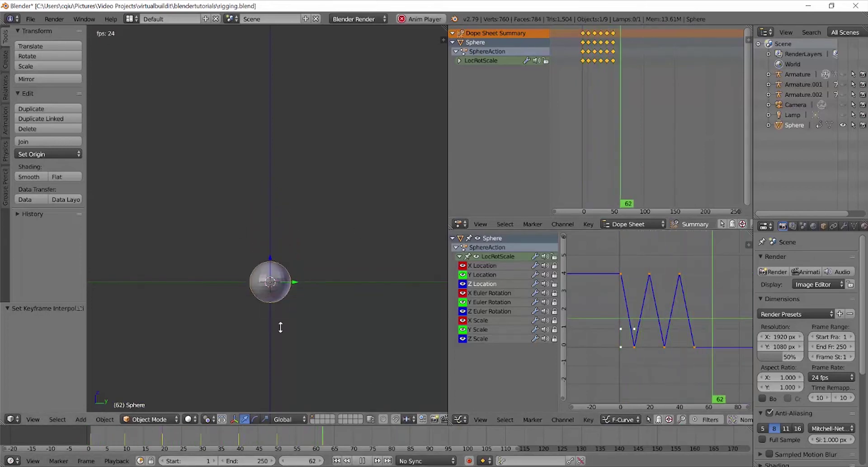
key("alt+a")
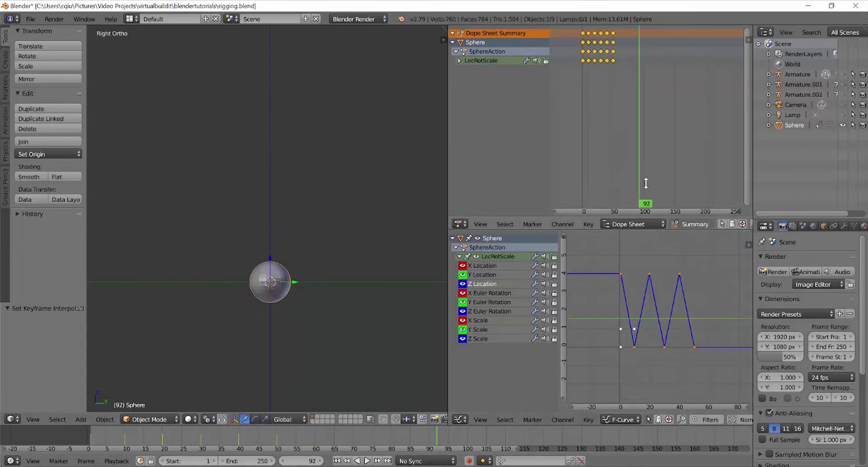
key("ctrl+z")
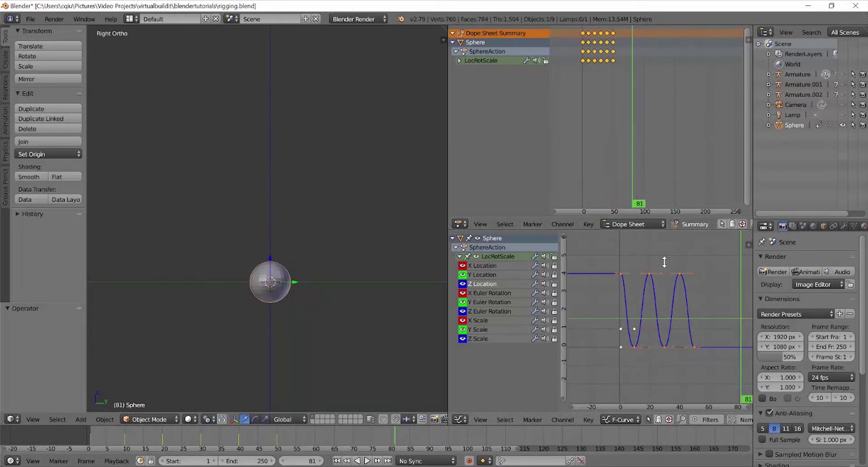
Step: Replay the Bezier version of the bounce from frame 0 for comparison, and stop the playback
left_click_drag(664, 262, 595, 253)
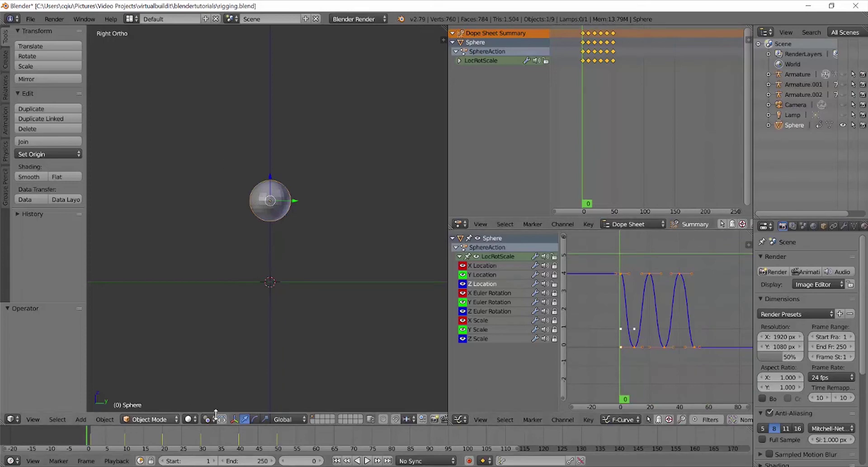
left_click(367, 461)
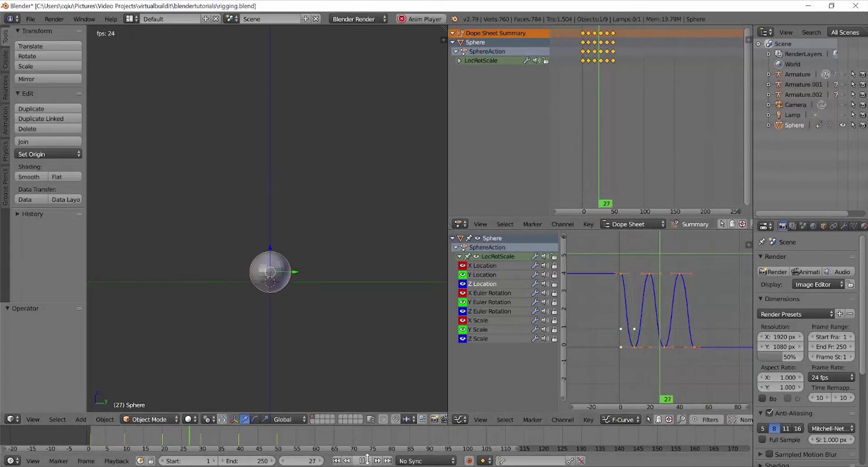
left_click(366, 459)
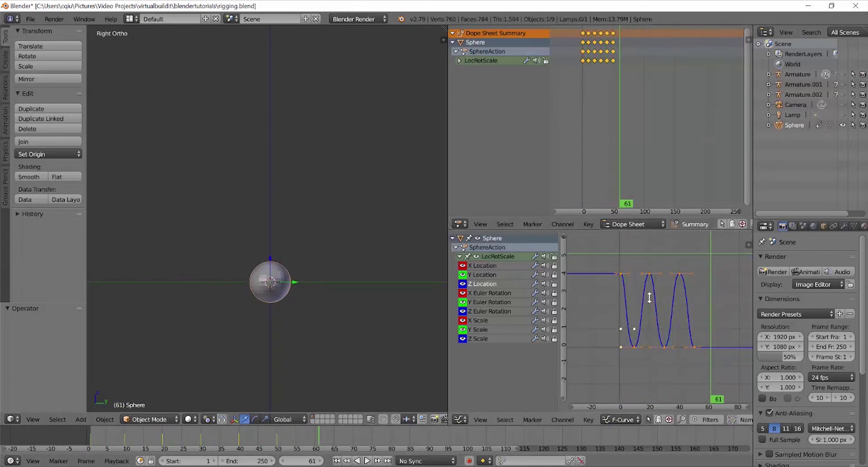
Step: Go to frame 10, where the ball hits the ground, and squash the sphere to about 0.550 along Z
left_click_drag(678, 248, 565, 241)
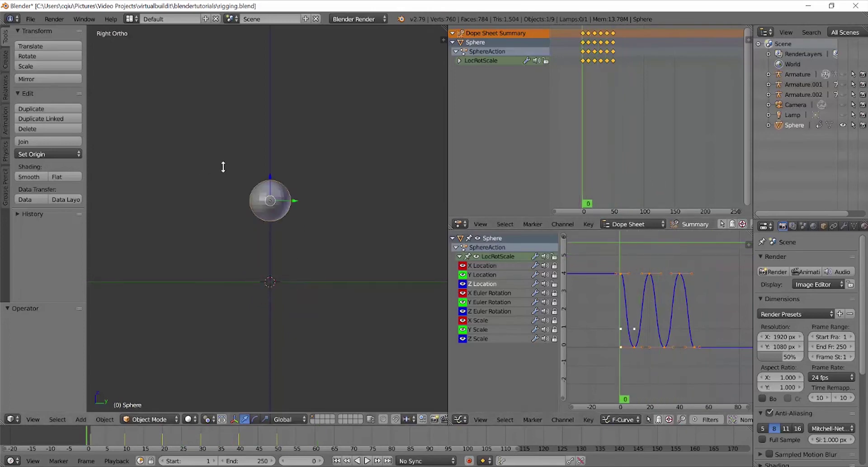
middle_click_drag(315, 210, 326, 238, "shift")
scroll(343, 242, "up", 2)
key("alt+a")
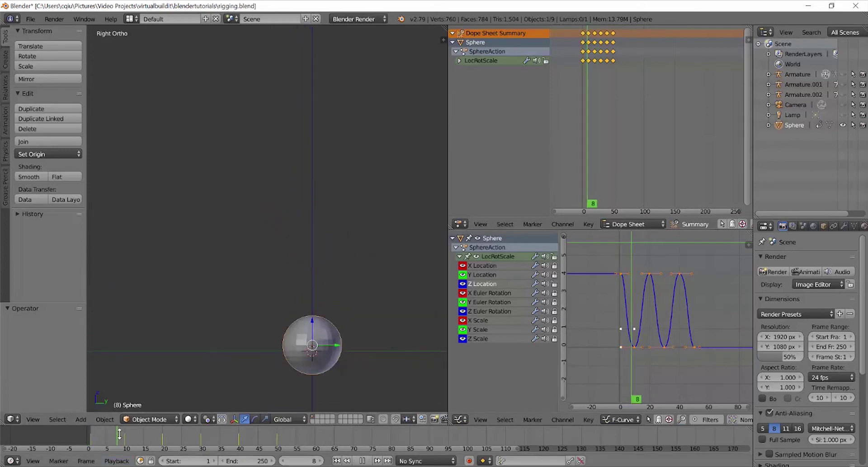
left_click_drag(127, 437, 125, 437)
middle_click_drag(355, 283, 332, 256, "shift")
key("s")
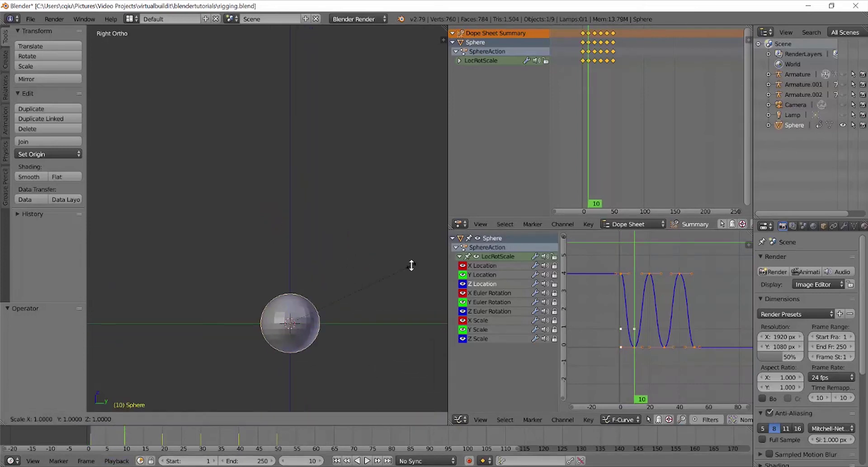
key("z")
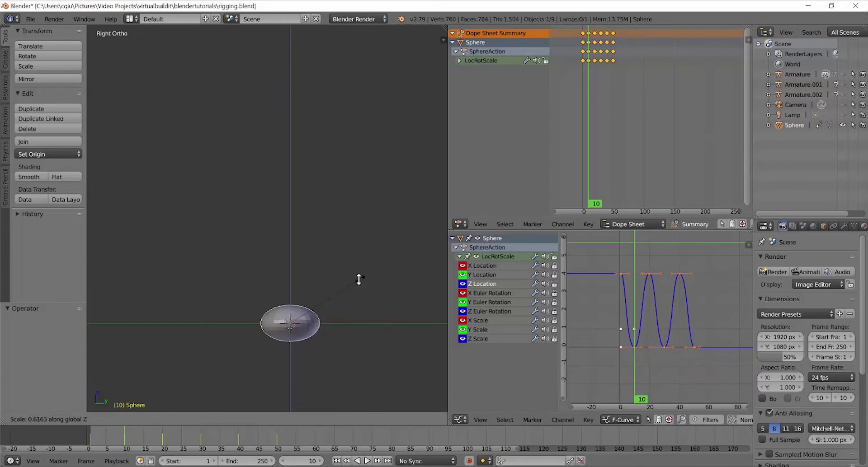
left_click(352, 282)
Step: Scale the squashed sphere by about 1.579 along X and Y, leaving Z locked
key("s")
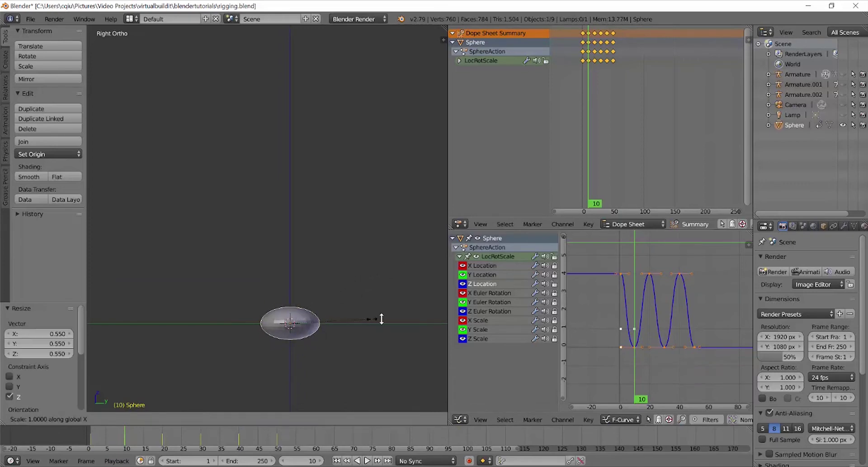
key("x")
key("x")
key("shift+y")
right_click(401, 323)
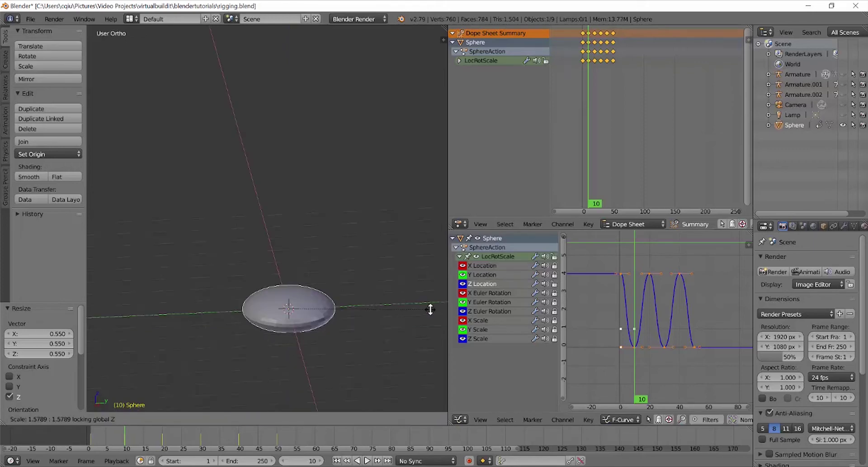
left_click(430, 309)
Step: Insert a LocRotScale keyframe for the squashed sphere at frame 10
middle_click_drag(359, 332, 377, 321)
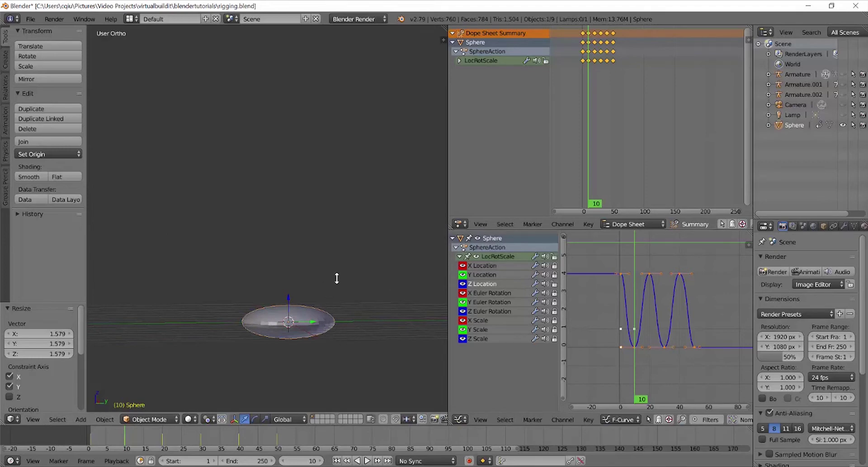
middle_click_drag(336, 279, 324, 273)
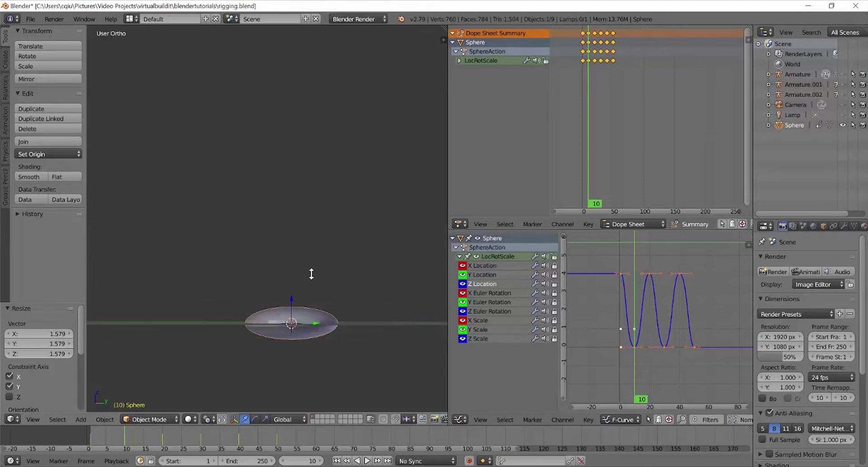
key("i")
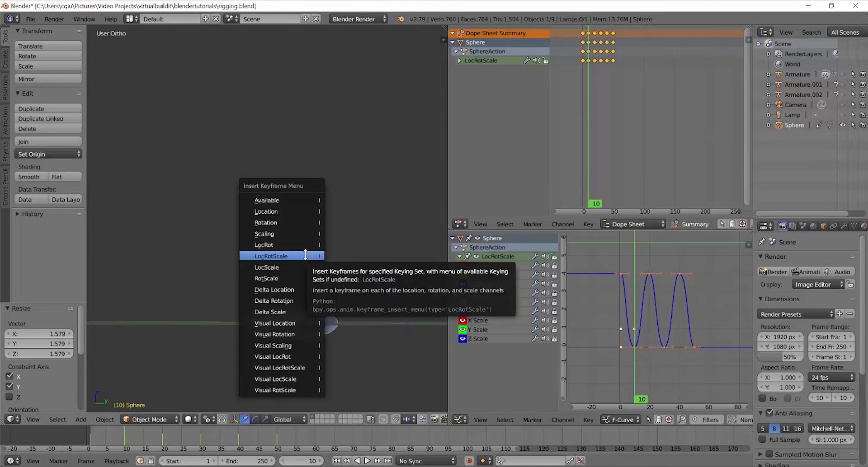
left_click(305, 255)
Step: Scrub back to frame 9 to check the ball's shape just before the impact
key("alt+a")
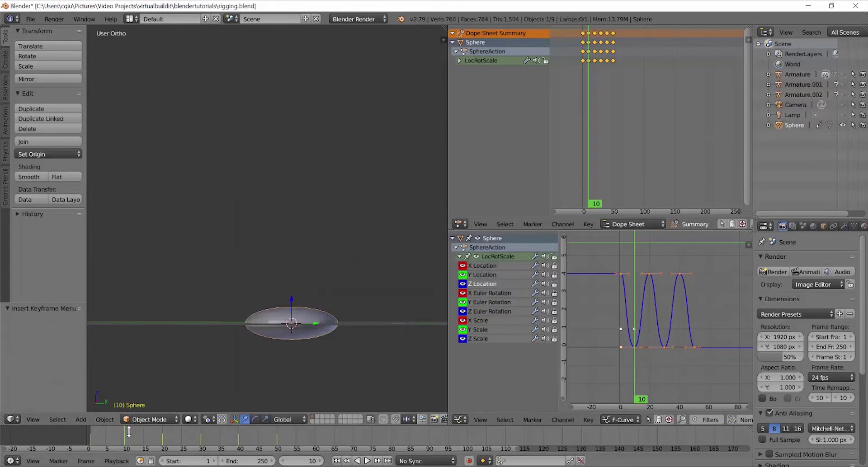
left_click(115, 433)
key("alt+a")
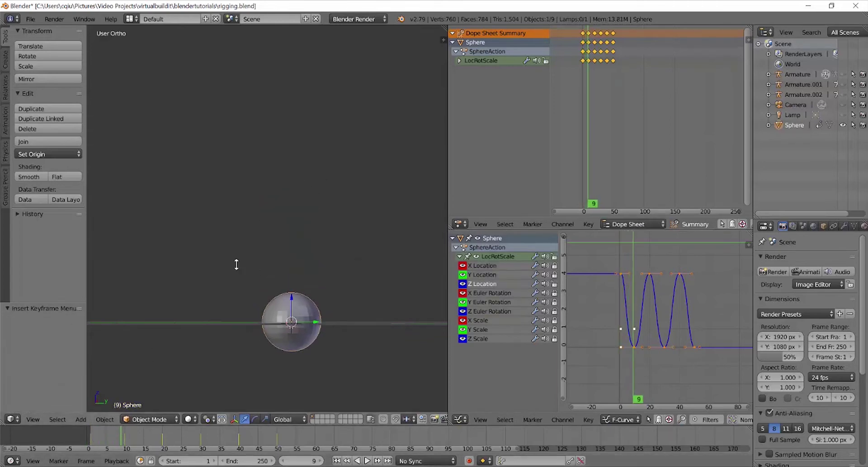
Step: Insert the LocRotScale keyframe again for the squashed sphere at frame 10 and scrub back to frame 7
key("i")
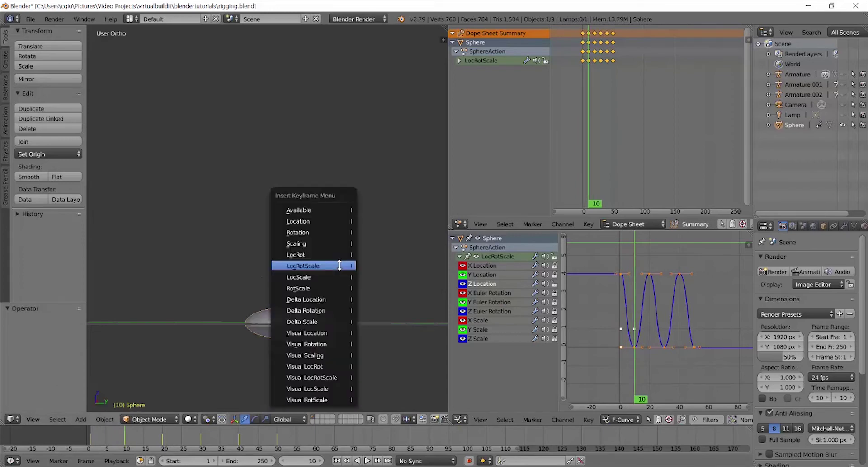
left_click(340, 266)
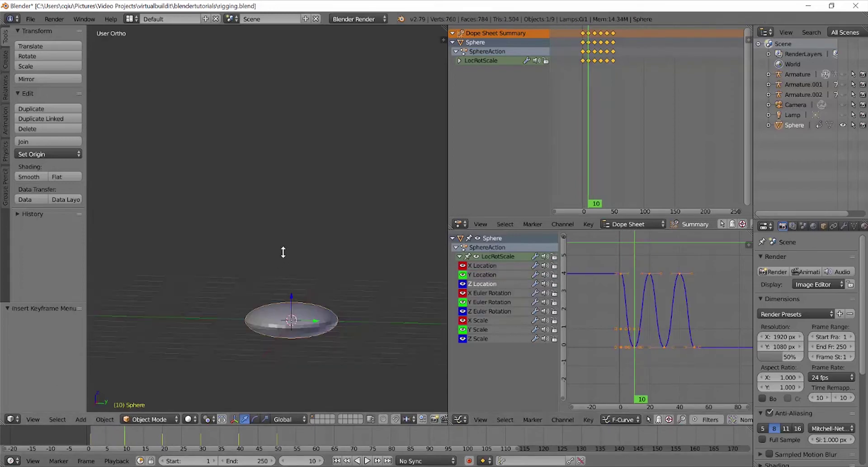
key("i")
left_click(291, 273)
mouse_move(119, 436)
left_mouse_down()
mouse_move(84, 436)
mouse_move(126, 435)
mouse_move(93, 435)
mouse_move(113, 433)
left_mouse_up()
Step: Move the sphere's initial scale keyframes about 7.4 frames forward in time, close to the frame 10 squash, and play the result
scroll(637, 319, "up", 10)
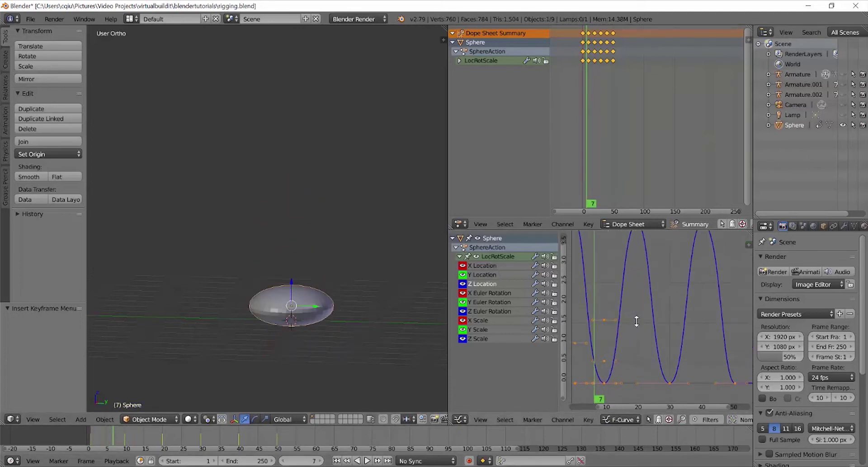
middle_click_drag(635, 321, 666, 310)
right_click(613, 332)
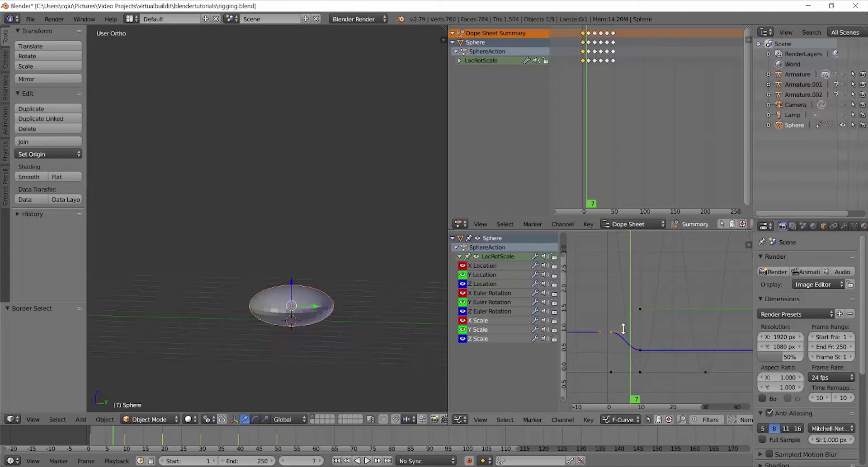
key("g")
key("x")
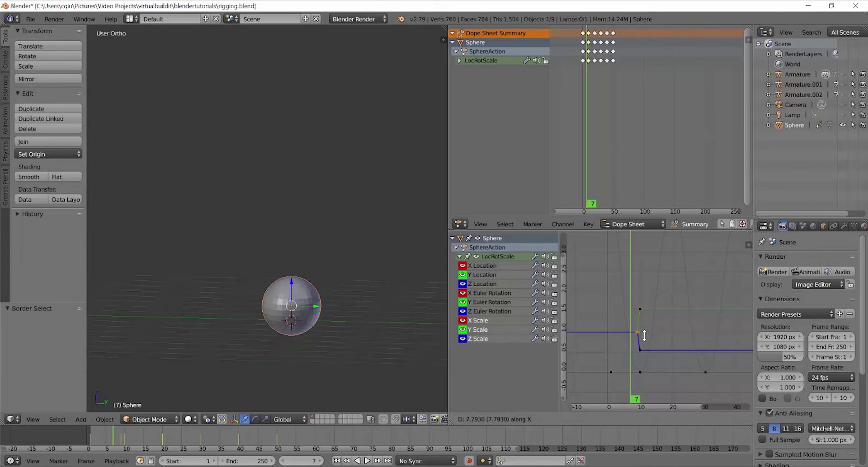
left_click(643, 335)
left_click(87, 437)
key("alt+a")
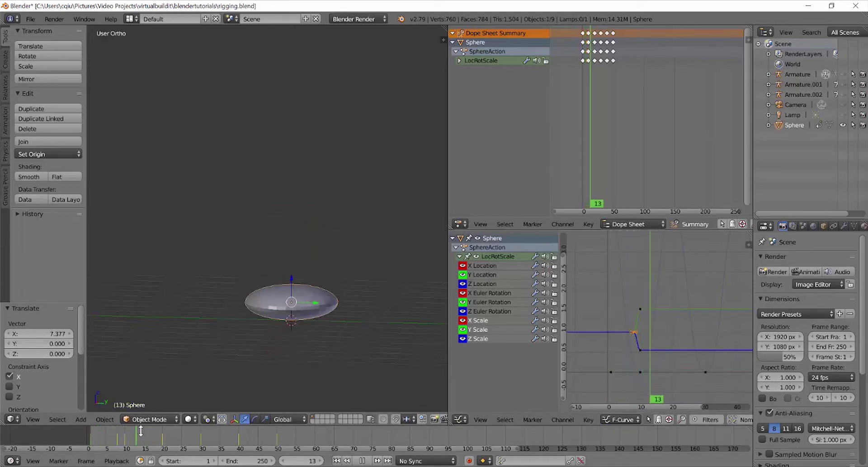
Step: Return to frame 1 and insert a LocRotScale keyframe for the unsquashed sphere
left_click_drag(141, 432, 91, 431)
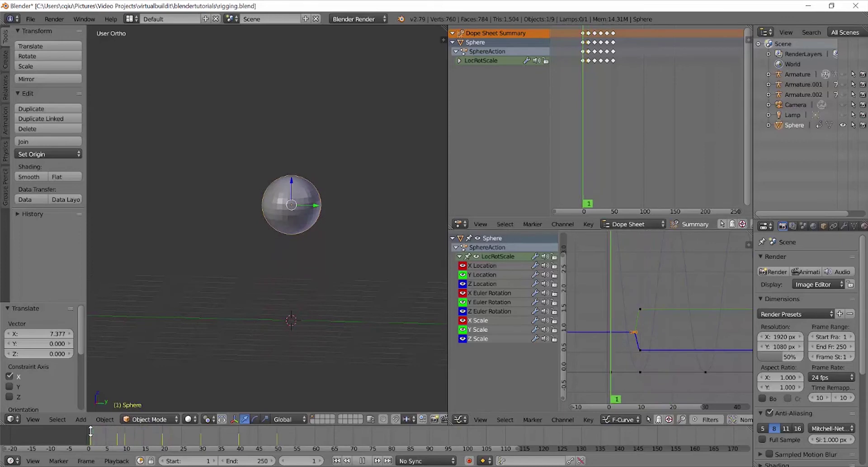
key("i")
left_click(273, 184)
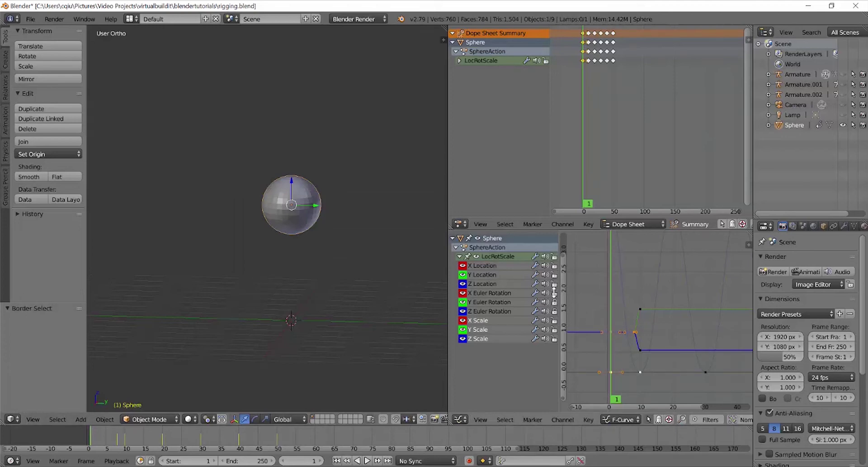
Step: Duplicate the frame 1 scale keyframes about 10.8 frames forward, just after the squash, and play the animation from the start
left_click(554, 257)
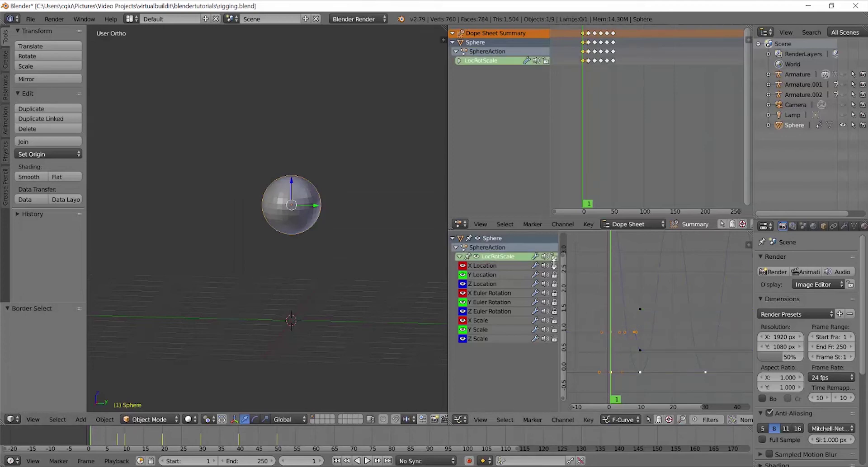
left_click(591, 318)
key("a")
key("b")
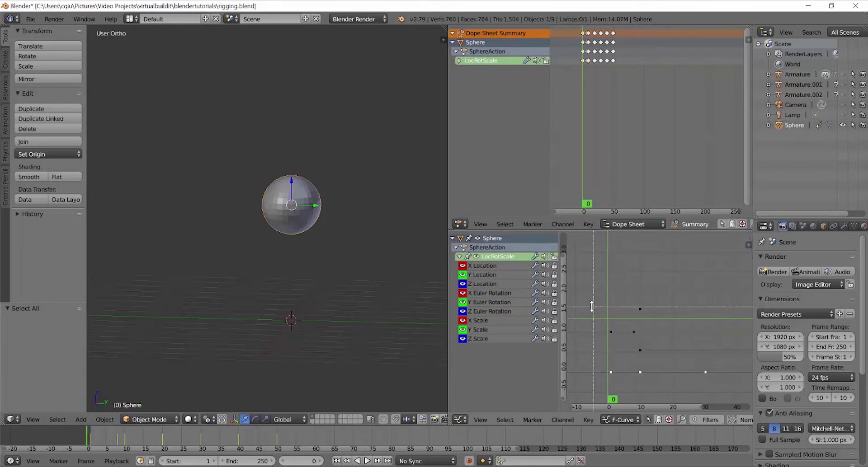
left_click_drag(591, 307, 618, 379)
key("shift+d")
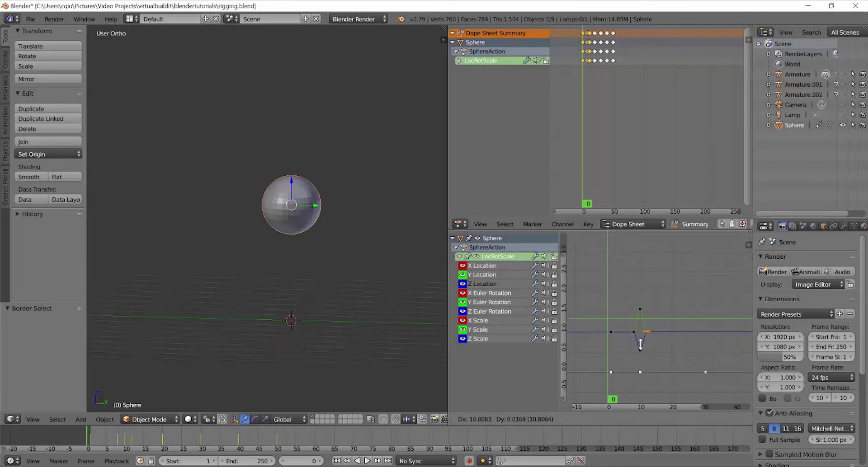
left_click(640, 345)
left_click_drag(117, 435, 86, 436)
left_click(367, 457)
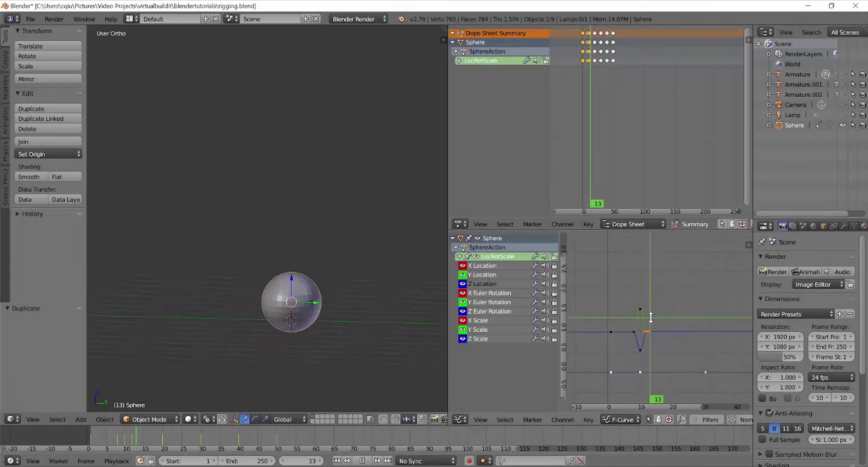
Step: Scale the handles of the scale keyframes after the squash by about 2.173 and shift those keyframes to about frame 14
scroll(652, 332, "up", 8)
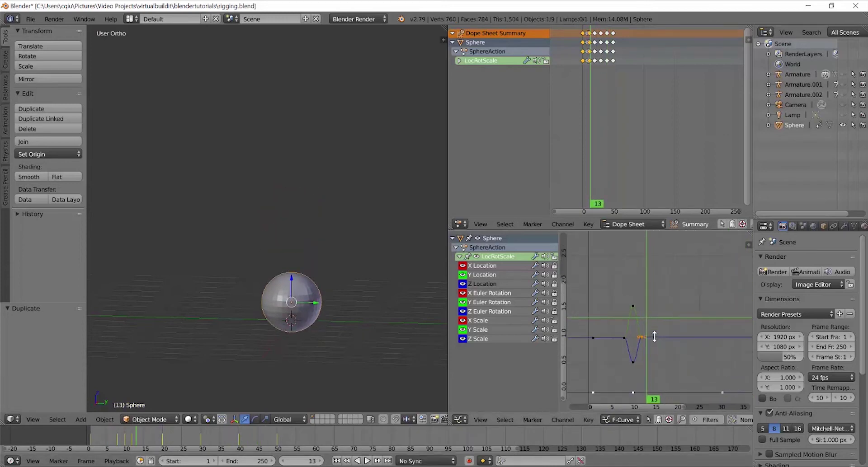
key("s")
left_click(664, 348)
key("g")
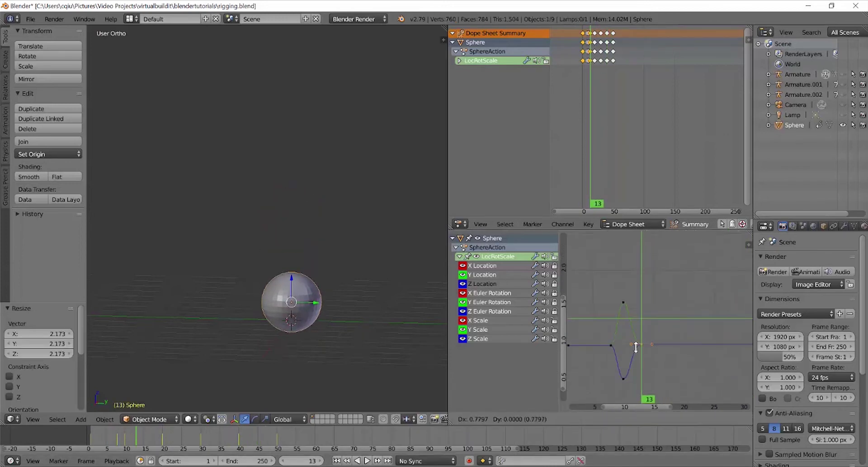
left_click(637, 347)
key("g")
left_click(645, 345)
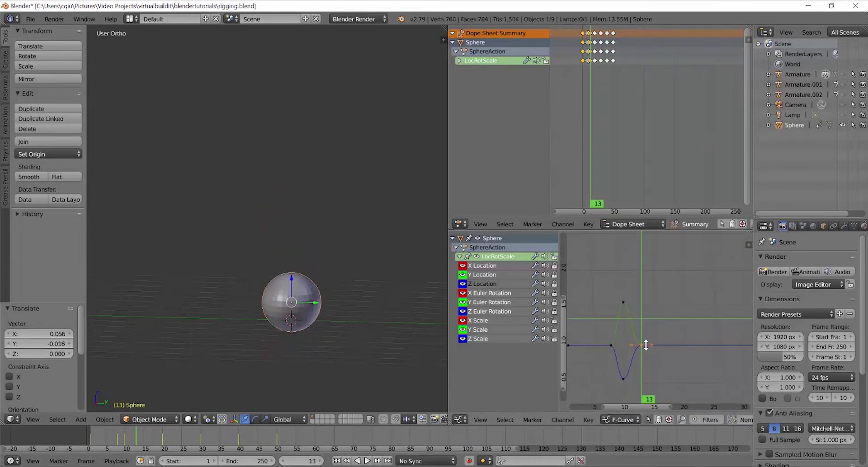
key("g")
left_click(648, 346)
Step: Rewind to frame 0 and play the animation to check how the ball recovers from the squash
left_click_drag(646, 346, 554, 349)
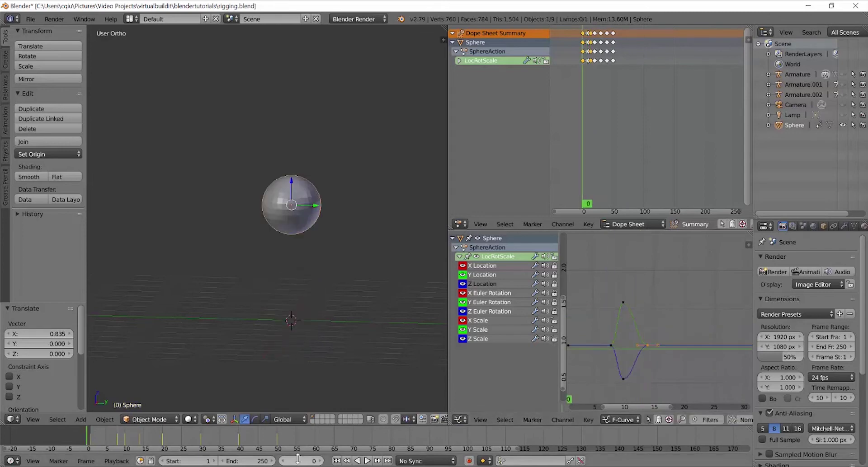
left_click(367, 461)
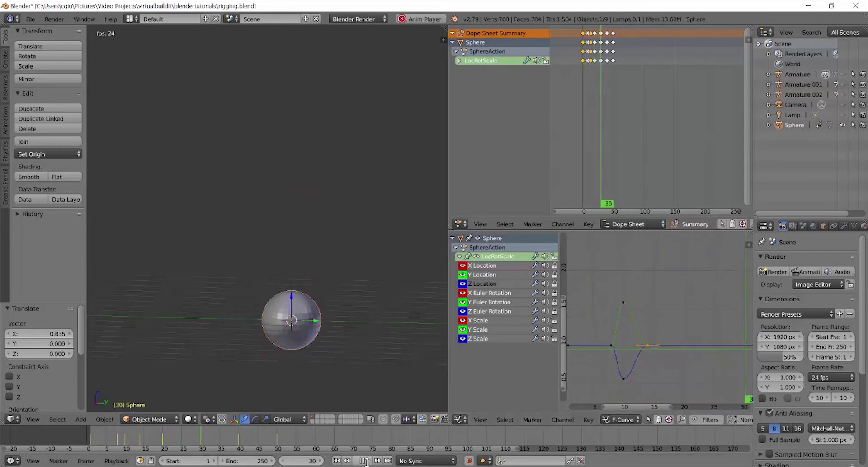
left_click(365, 461)
Step: Duplicate the squash-and-recover scale keyframes along the time axis and align the copy with the second ground impact at frame 30
scroll(612, 328, "down", 4)
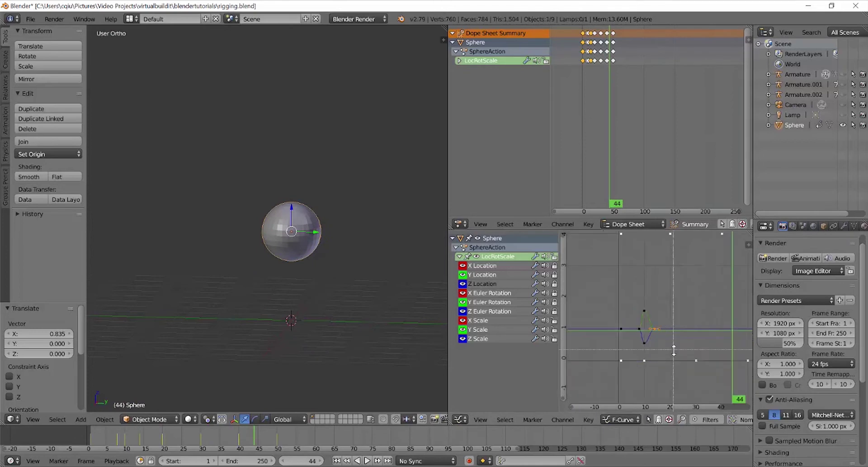
left_click_drag(587, 296, 588, 297)
key("shift+d")
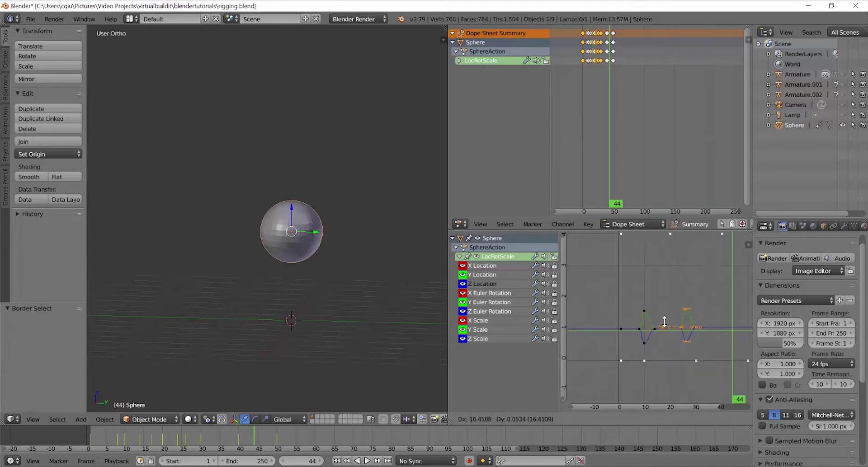
key("x")
left_click(668, 322)
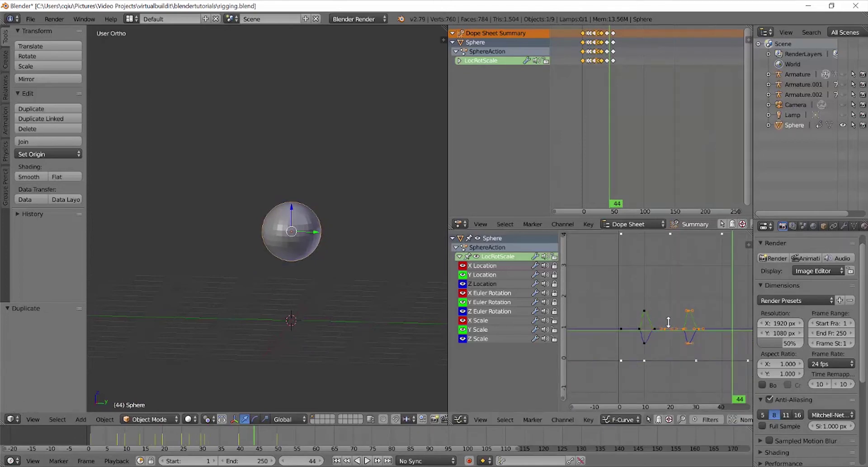
scroll(709, 323, "up", 4)
middle_click_drag(699, 324, 652, 328)
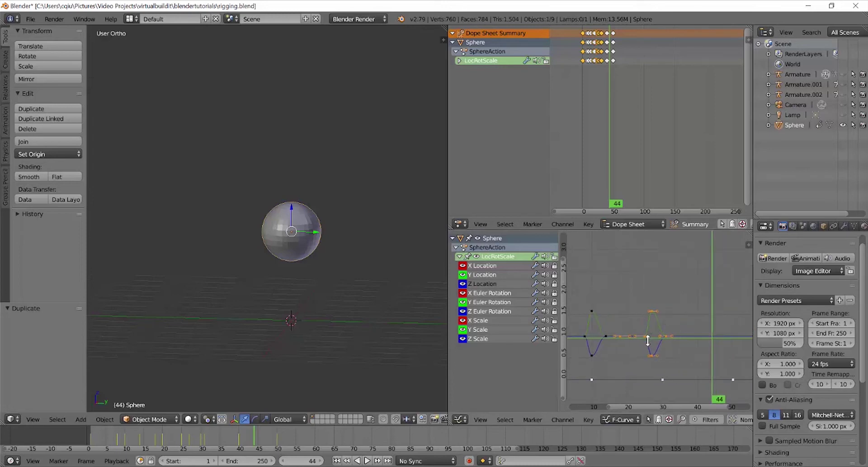
key("g")
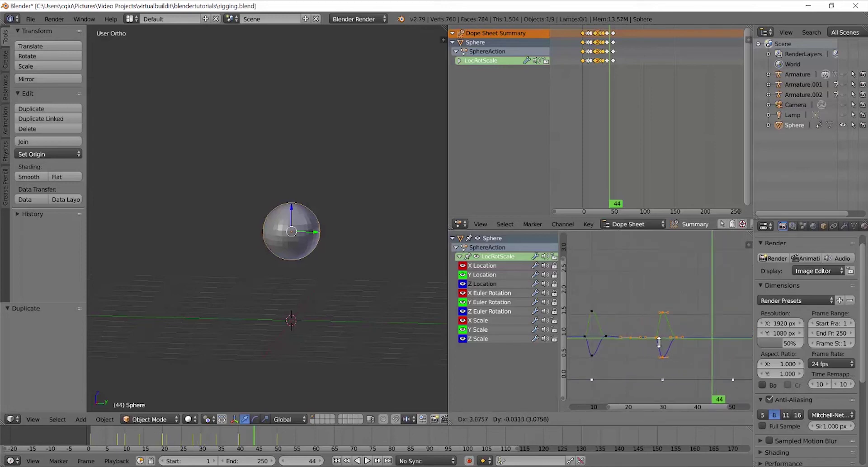
key("x")
left_click(659, 343)
Step: Duplicate the squash keyframes once more and place the copy on the third ground impact at frame 50
middle_click_drag(701, 331, 659, 338)
key("shift+d")
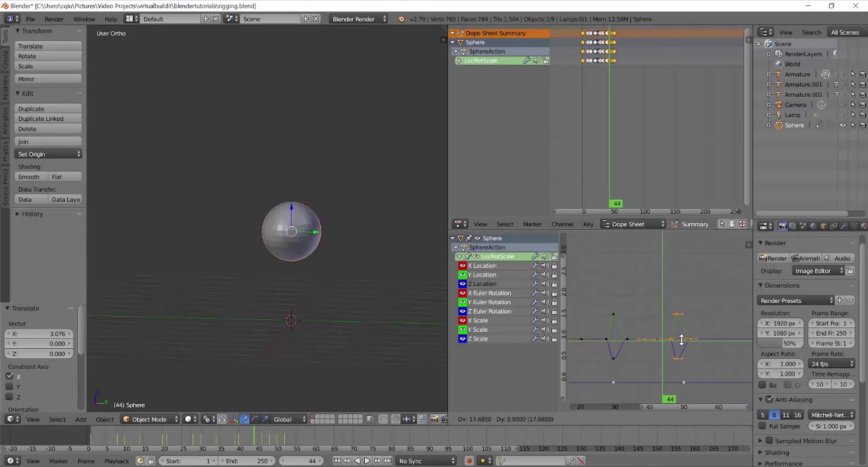
left_click(688, 339)
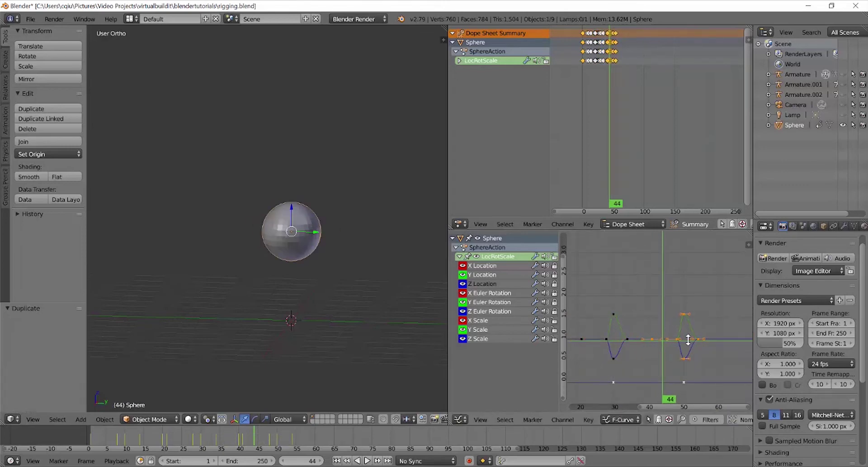
scroll(678, 337, "down", 4)
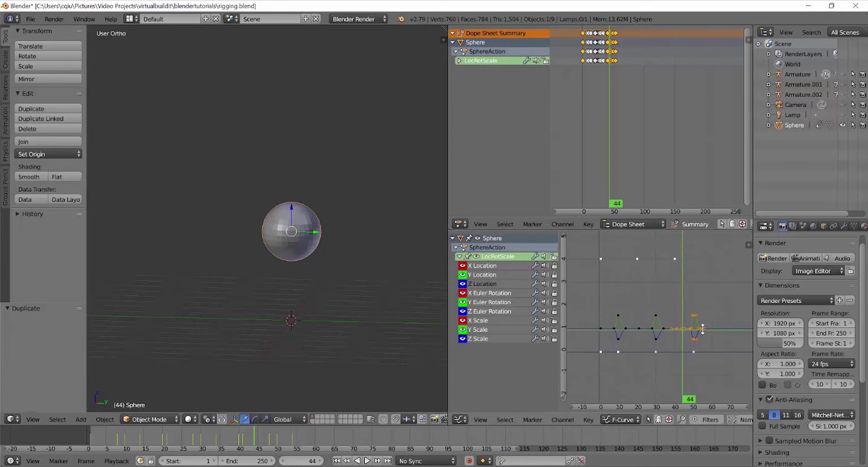
Step: Play the whole animation from the start, and scrub from the impact at frame 50 back to frame 1
key("shift+Left")
left_click(368, 460)
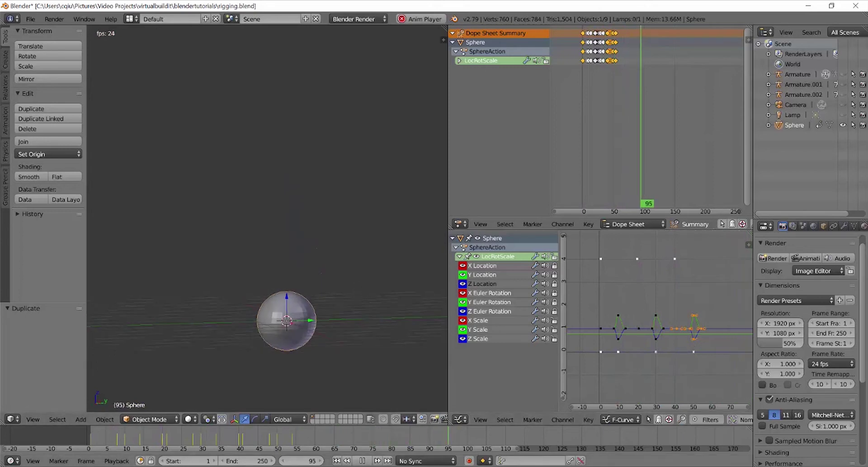
left_click(363, 460)
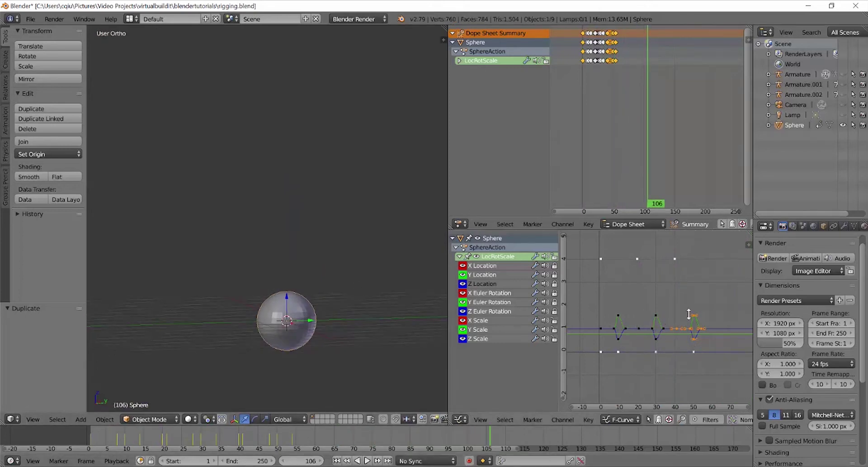
left_click_drag(692, 313, 693, 312)
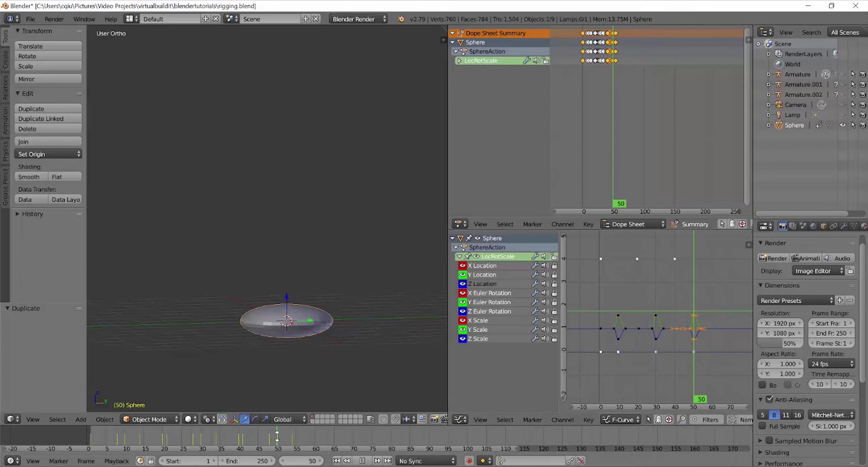
left_click_drag(277, 436, 89, 442)
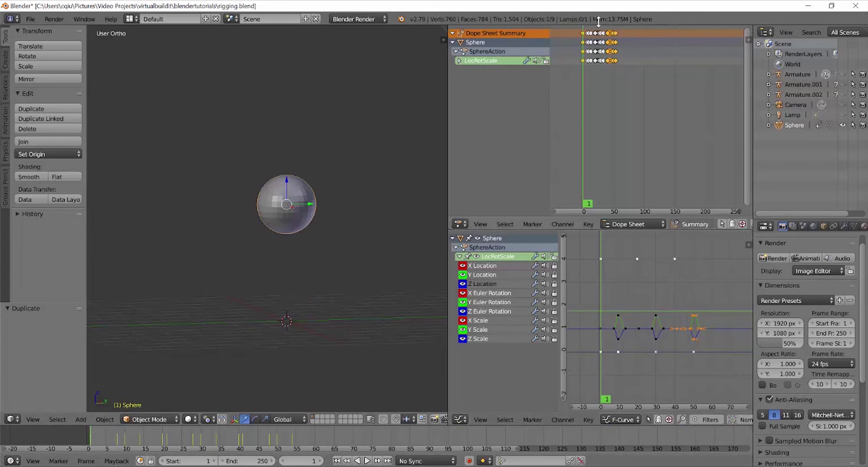
Step: Set the animation's end frame to 20, the top of the first bounce, and play the loop
scroll(641, 136, "up", 6)
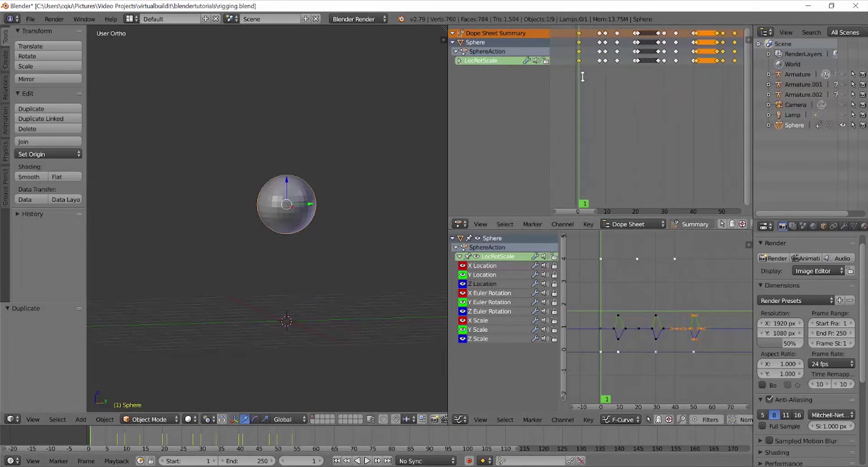
left_click_drag(582, 77, 635, 72)
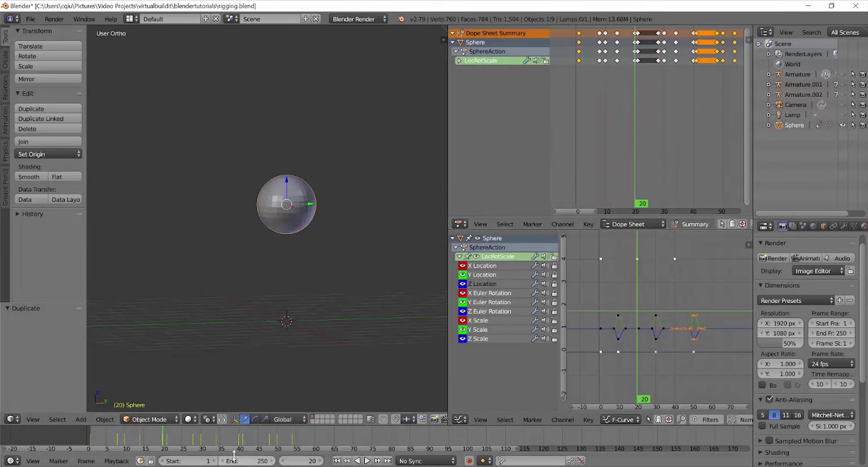
key("e")
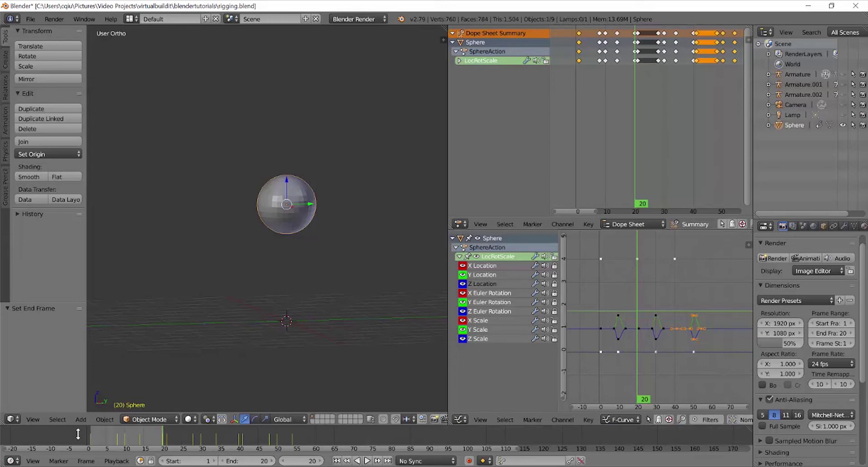
left_click_drag(91, 436, 75, 433)
left_click(364, 460)
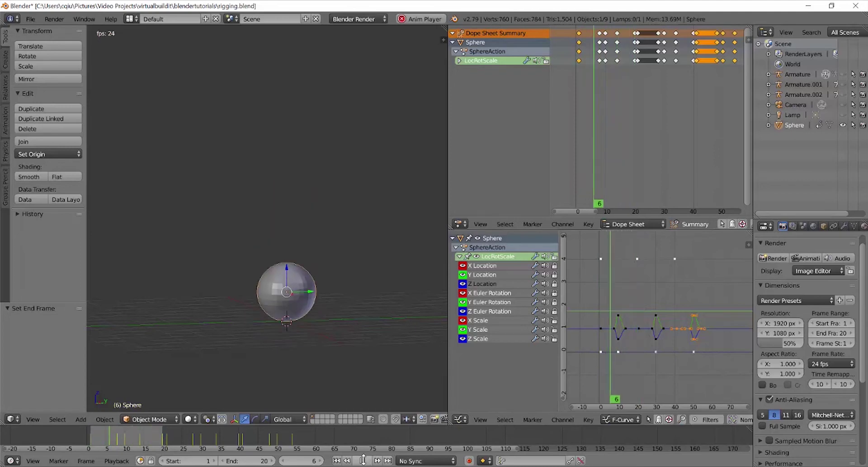
key("alt+a")
Step: Delete the duplicated squash keyframes of the second and third ground impacts
key("a")
left_click_drag(675, 38, 637, 27)
key("x")
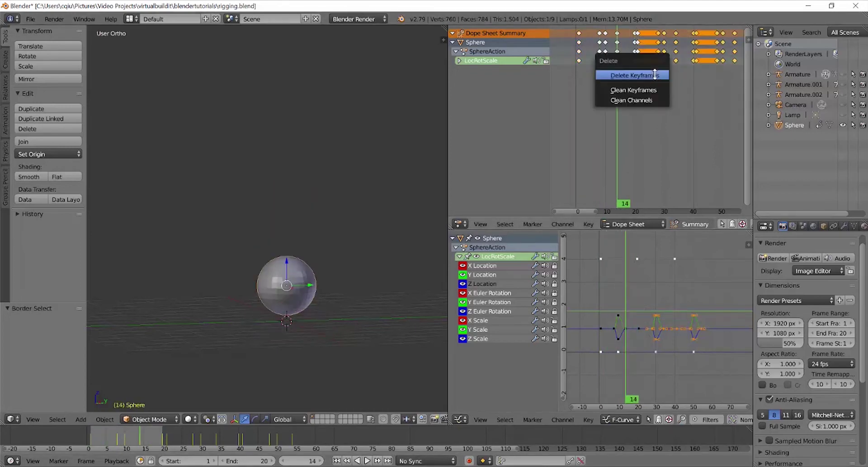
left_click(651, 73)
scroll(678, 77, "down", 2)
Step: Delete the remaining sphere keyframes at frames 30, 40 and 50
key("x")
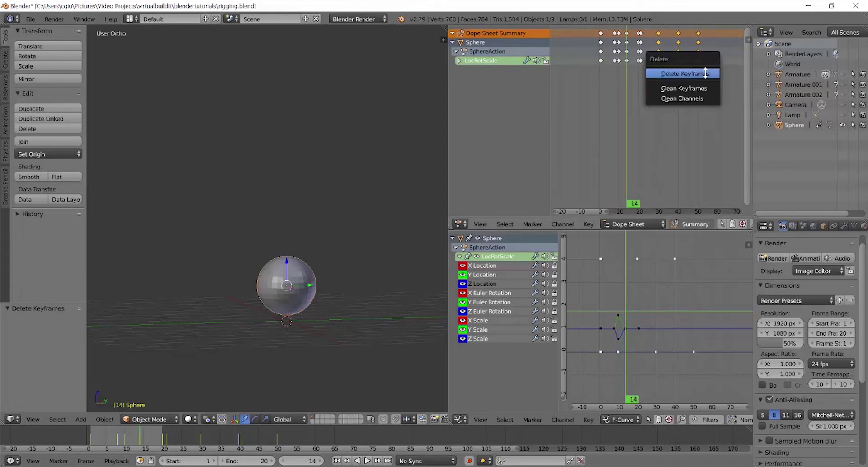
double_click(554, 257)
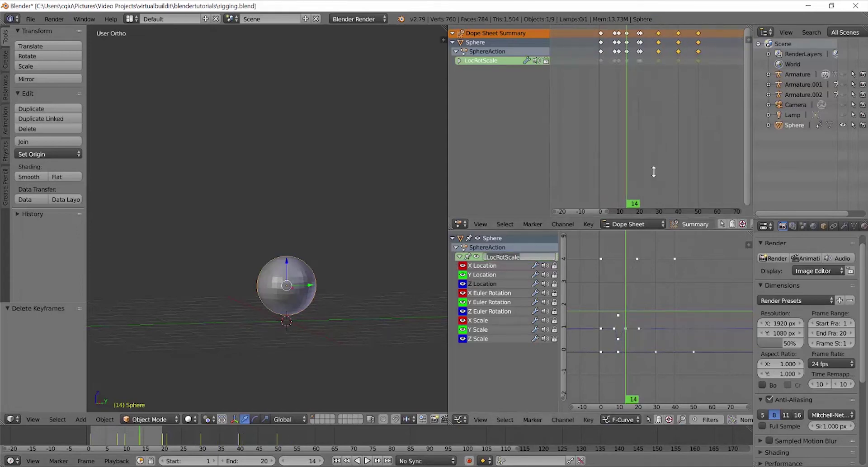
key("Escape")
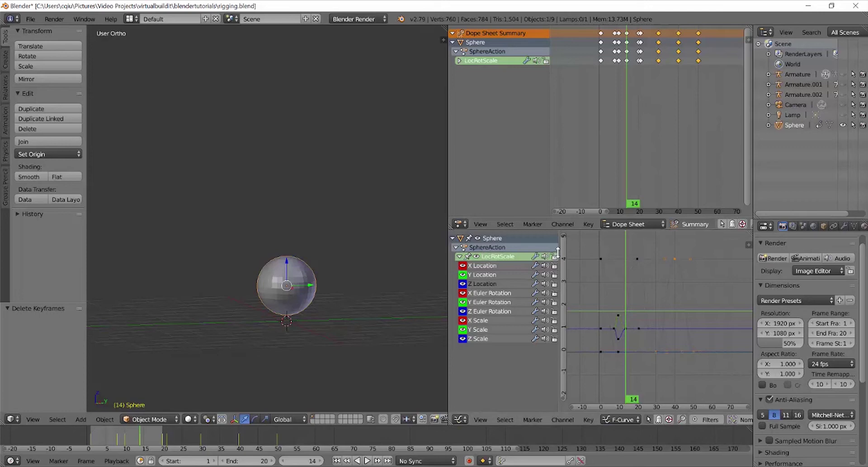
key("x")
left_click(703, 58)
Step: Delete the leftover scale keyframes just after frame 20
scroll(642, 79, "up", 3)
scroll(628, 83, "up", 4)
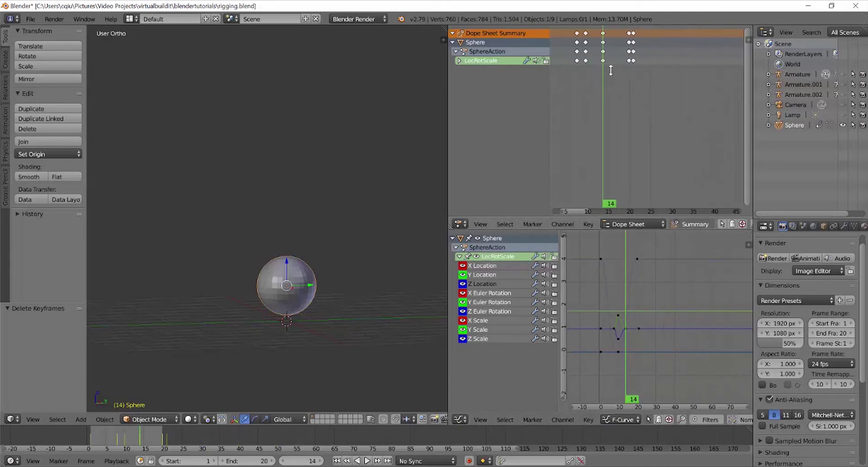
right_click(632, 58)
right_click(633, 33)
key("x")
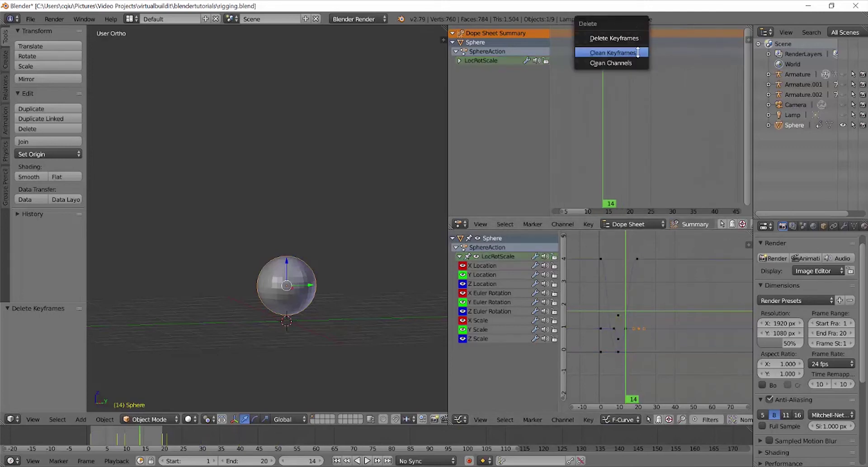
left_click(715, 126)
key("x")
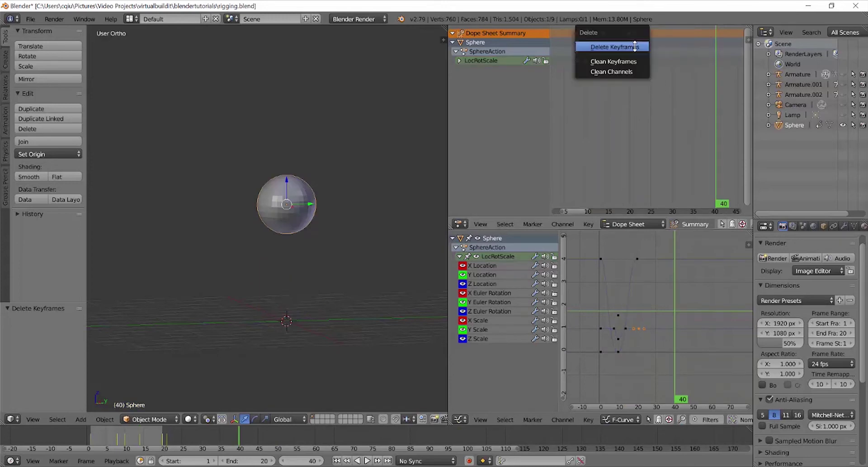
left_click(635, 48)
Step: Return to frame 0 and play the 20-frame loop to check the single bounce
left_click_drag(647, 93, 705, 96)
scroll(624, 97, "down", 4)
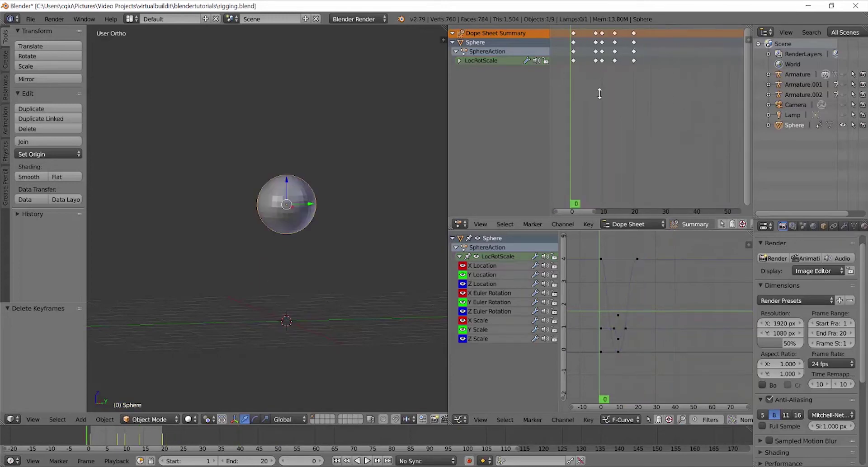
middle_click_drag(600, 93, 624, 93)
left_click(367, 461)
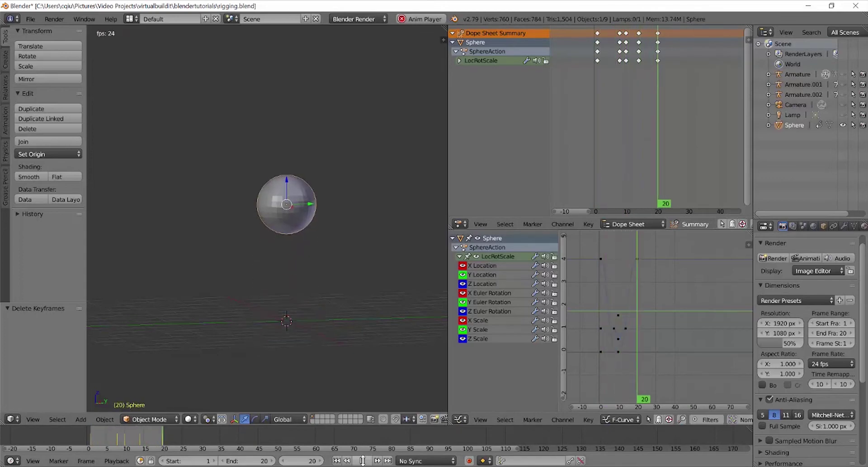
left_click(363, 461)
key("alt+a")
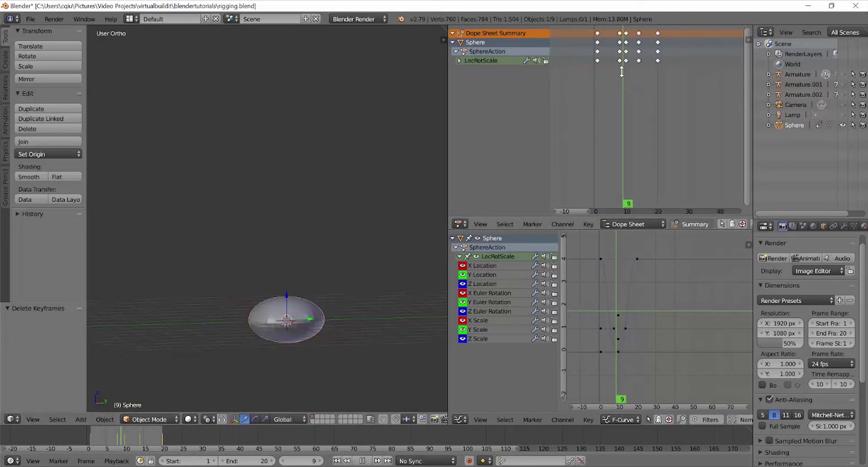
Step: At frame 10, scale the sphere by 1.322 in X and Y and 0.680 in Z, and insert a keyframe for the stronger squash
left_click_drag(622, 71, 625, 71)
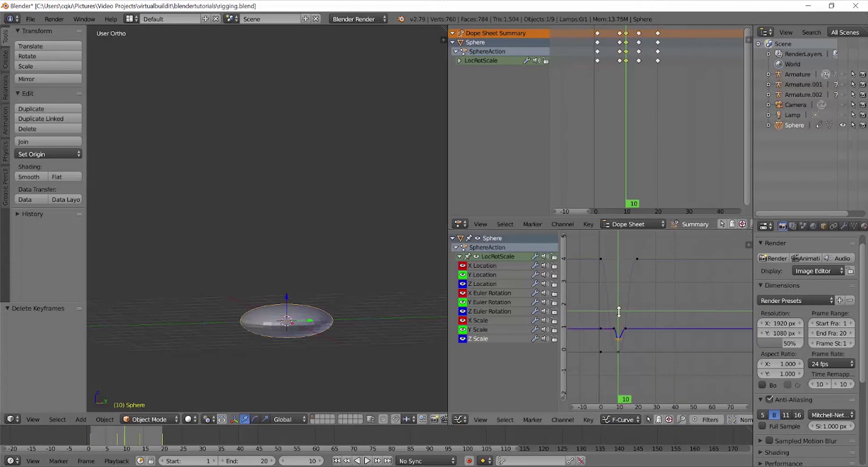
key("s")
key("x")
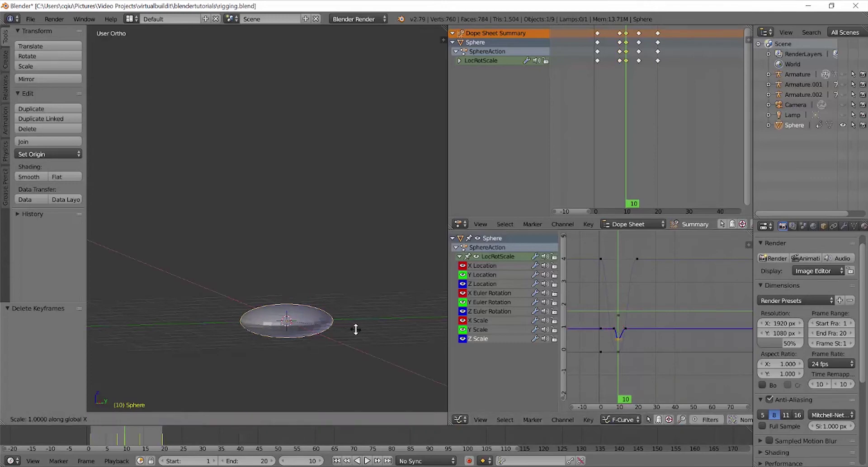
left_click(378, 326)
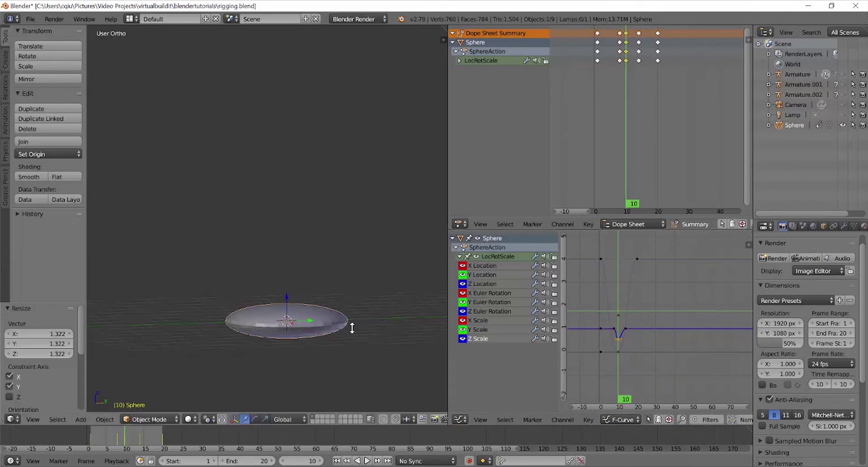
key("s")
left_click(347, 297)
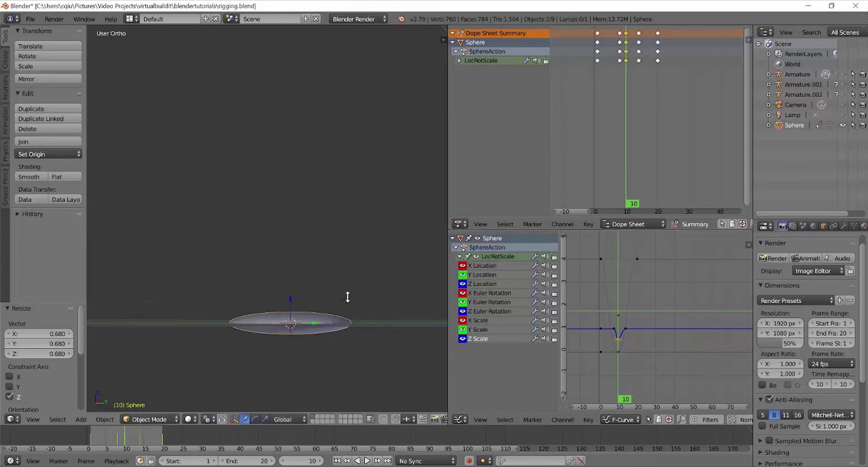
key("i")
left_click(355, 296)
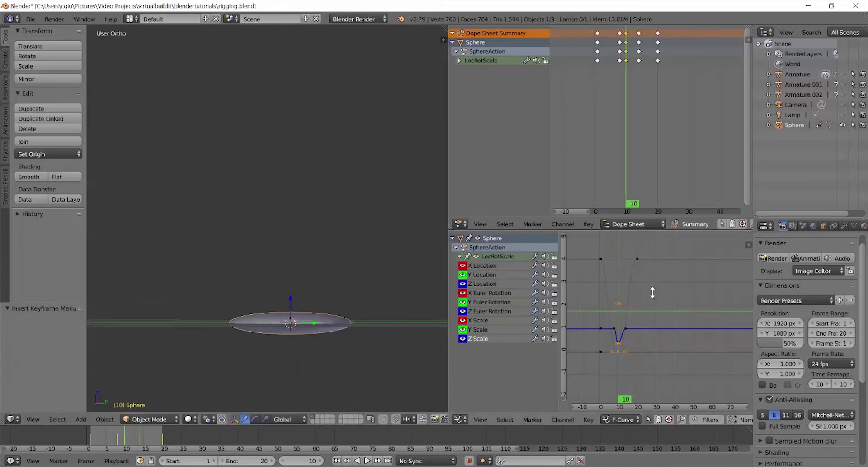
Step: Spread the squash scale keyframes around frame 10 by 1.729 along the time axis and play the loop
key("alt+a")
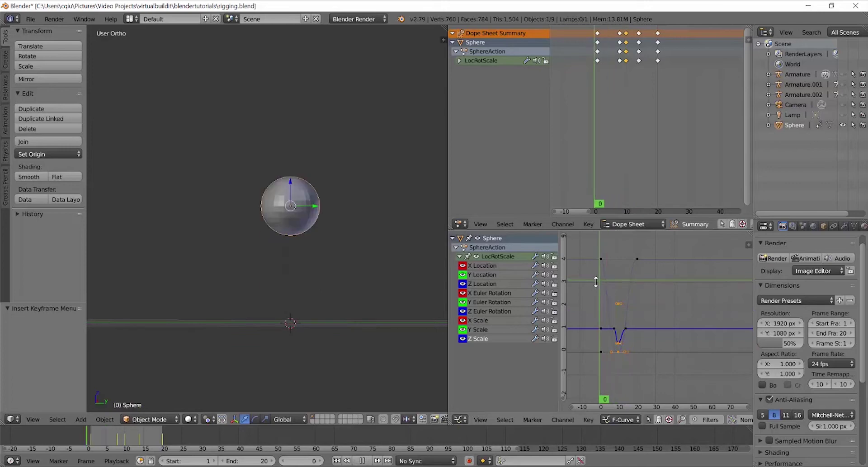
key("Escape")
key("alt+a")
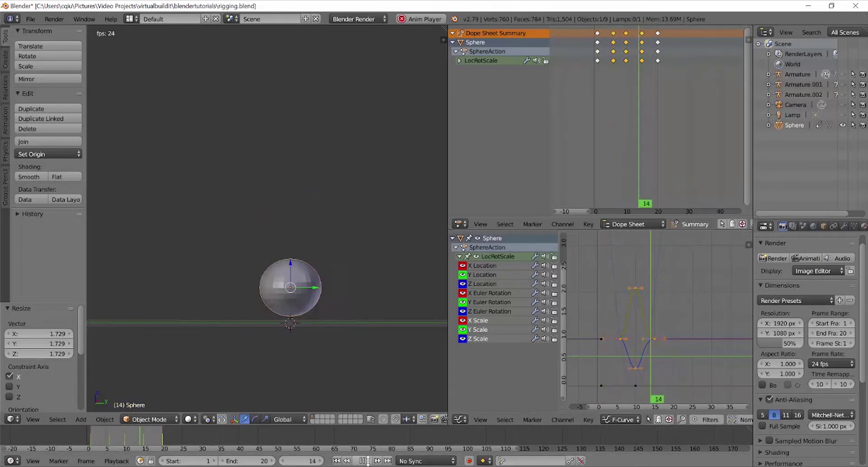
left_click(364, 461)
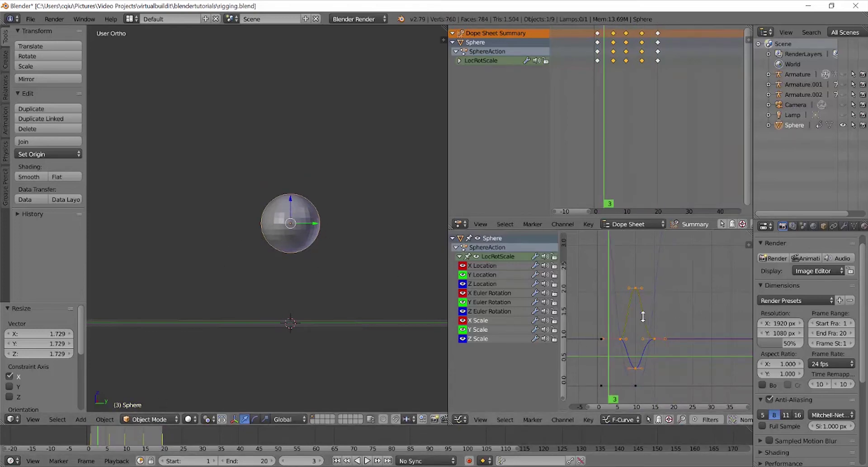
Step: At frame 3, stretch the sphere by 1.319 in Z and scale it by 0.855 in X and Y, and insert a keyframe
key("alt+a")
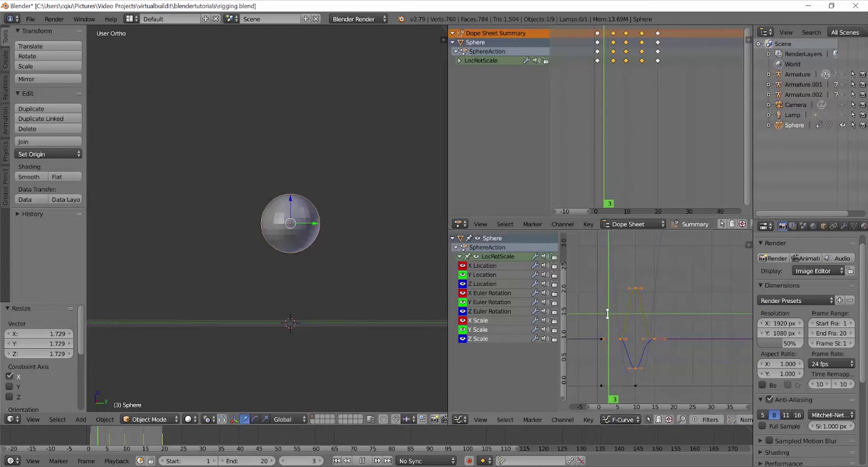
key("Escape")
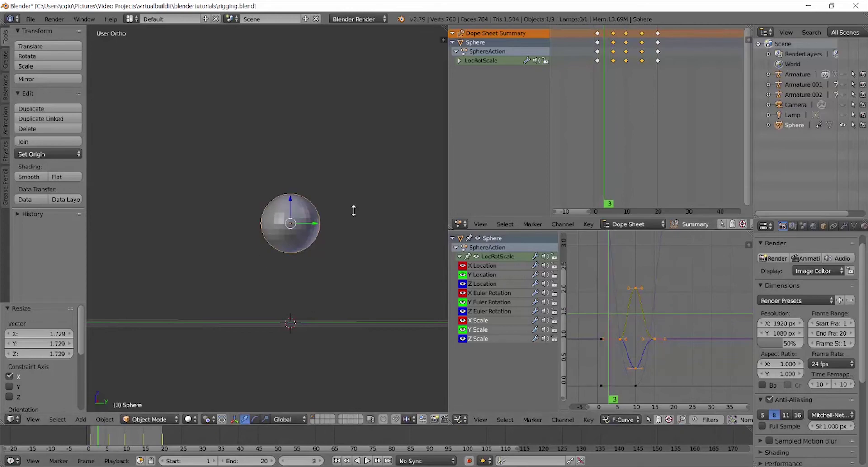
key("s")
key("z")
left_click(323, 293)
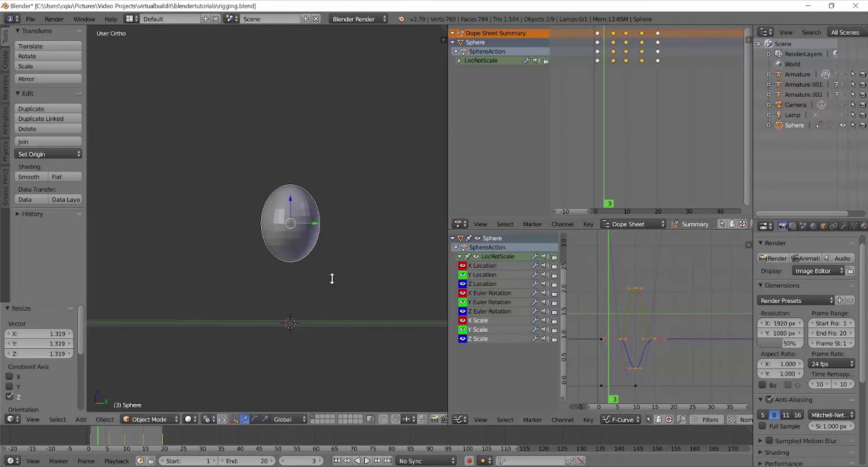
key("s")
key("x")
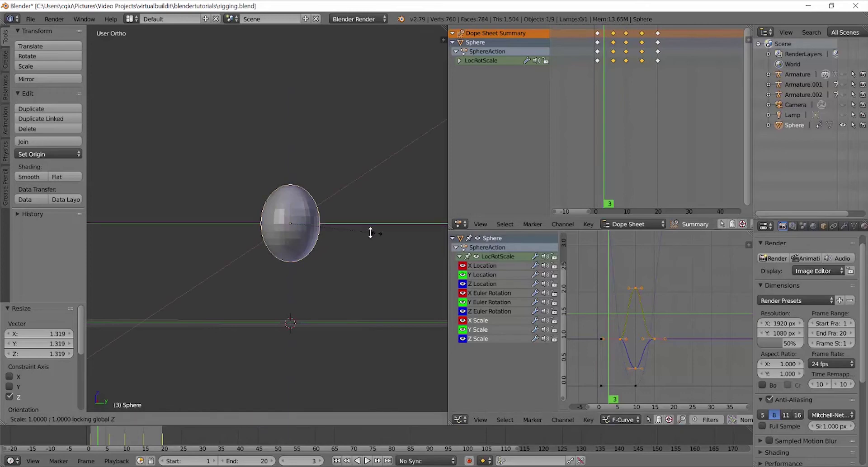
left_click(364, 232)
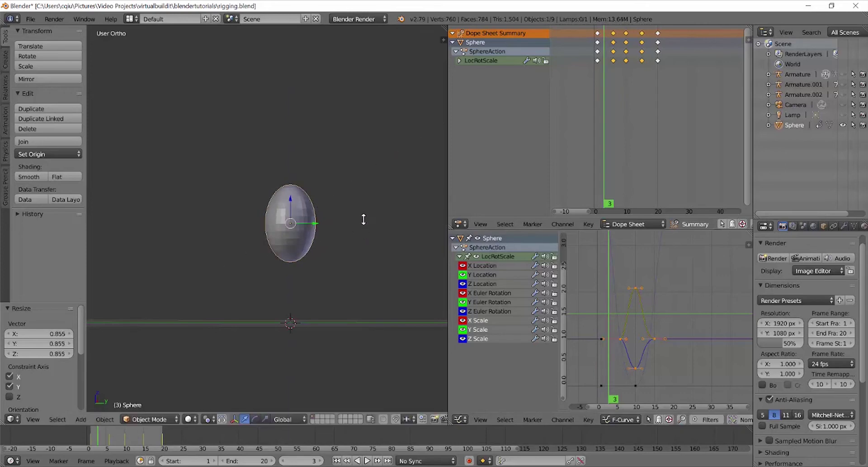
key("i")
left_click(368, 199)
Step: Delete the X Scale keyframe at frame 6, move the stretch keyframes from frame 3 about 0.711 frames later, and play the loop
key("alt+a")
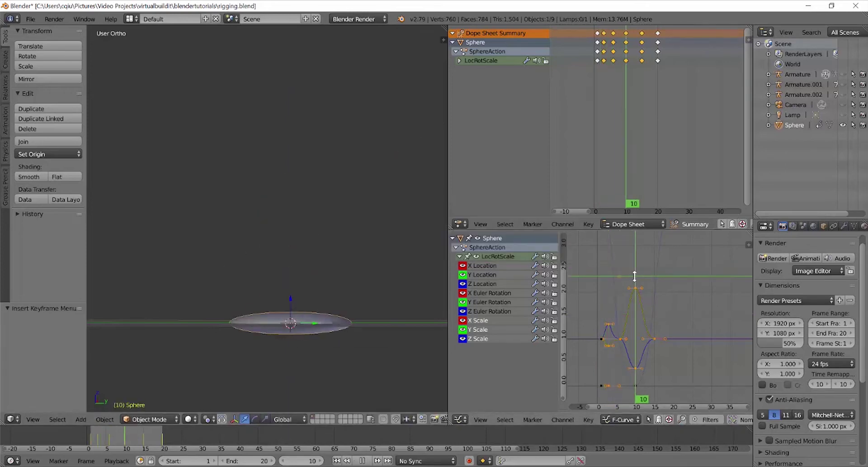
key("alt+a")
right_click(621, 340)
key("g")
key("x")
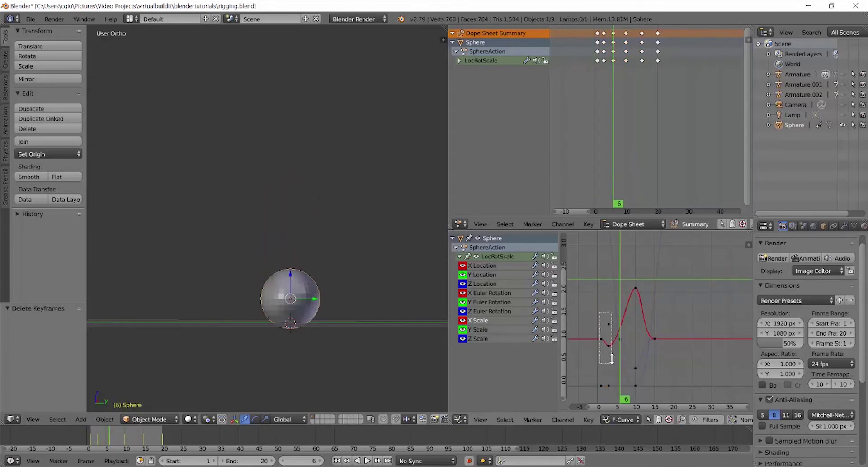
left_click(614, 347)
left_click(365, 462)
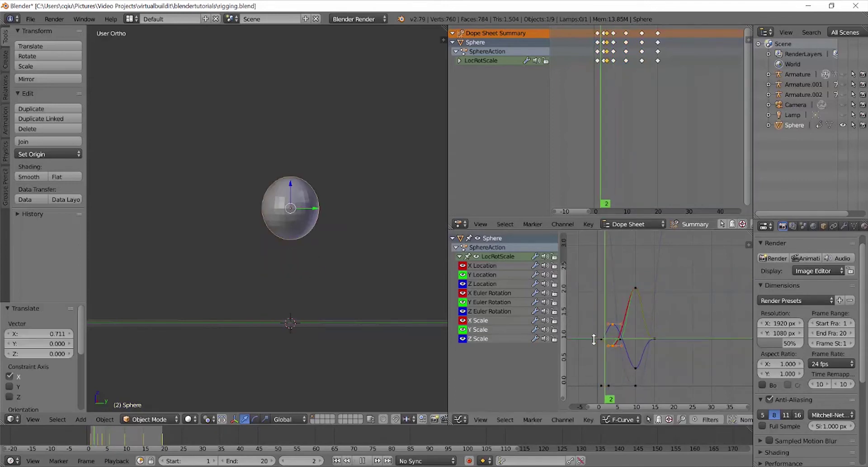
left_click(366, 461)
Step: Duplicate the stretch scale keyframes and place the copy at about frame 18 on the rebound
key("shift+d")
left_click(649, 37)
key("g")
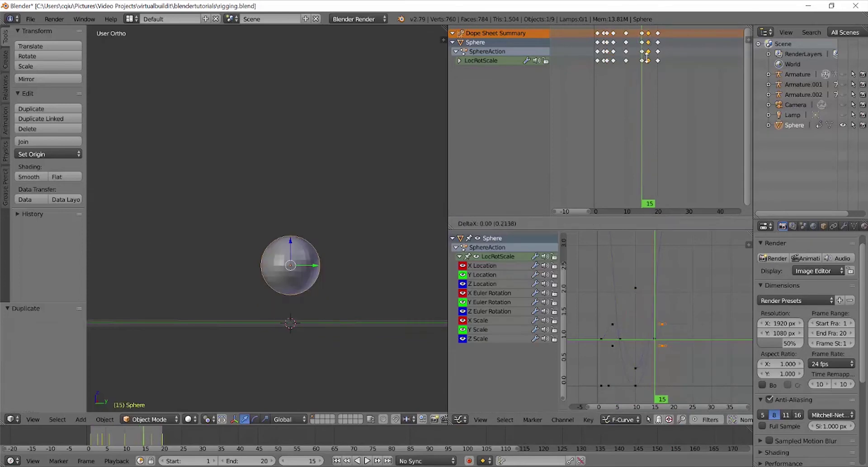
left_click(652, 38)
key("alt+a")
key("alt+a")
Step: Delete the in-between scale keyframes at frames 6 and 15 and play the loop
key("Delete")
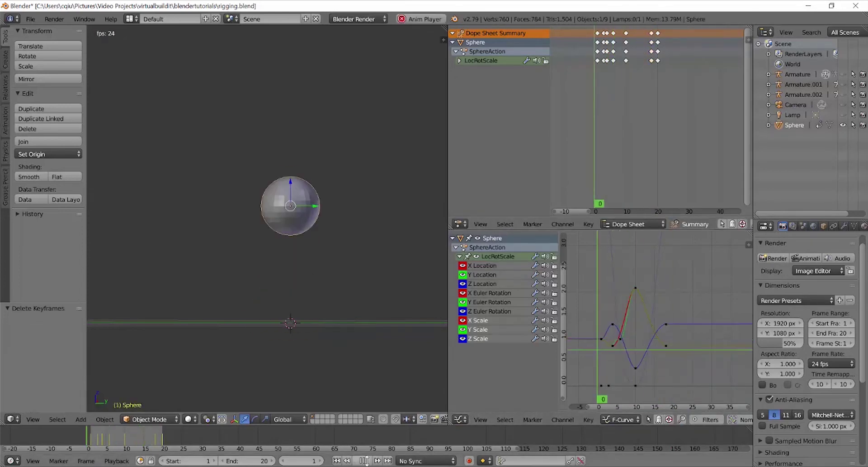
key("ctrl+z")
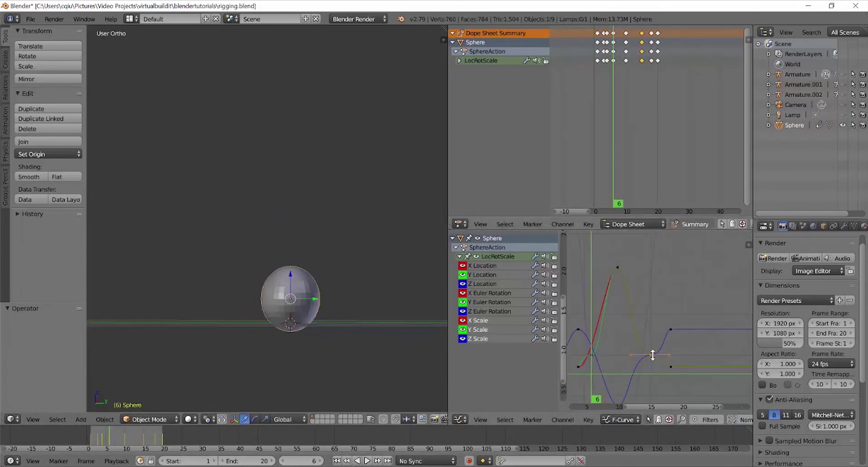
key("Delete")
left_click(367, 461)
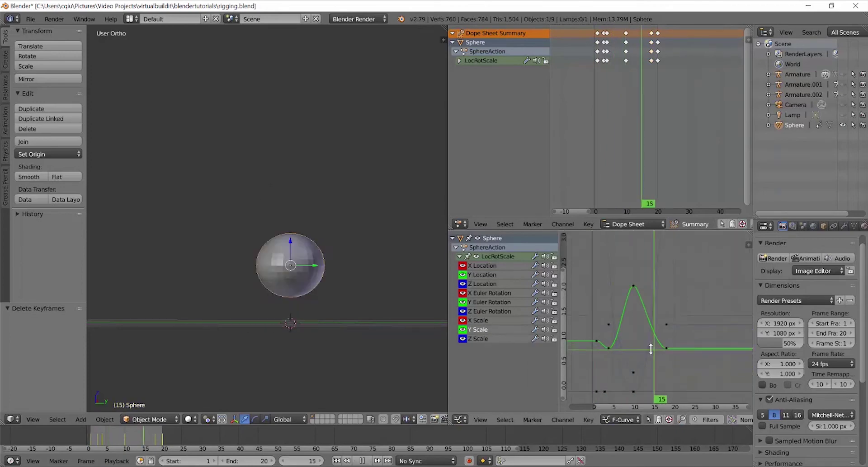
left_click(363, 461)
Step: Duplicate the X Scale keyframe from frame 1 onto frame 20 at the same value and play the loop from frame 0
left_click(657, 95)
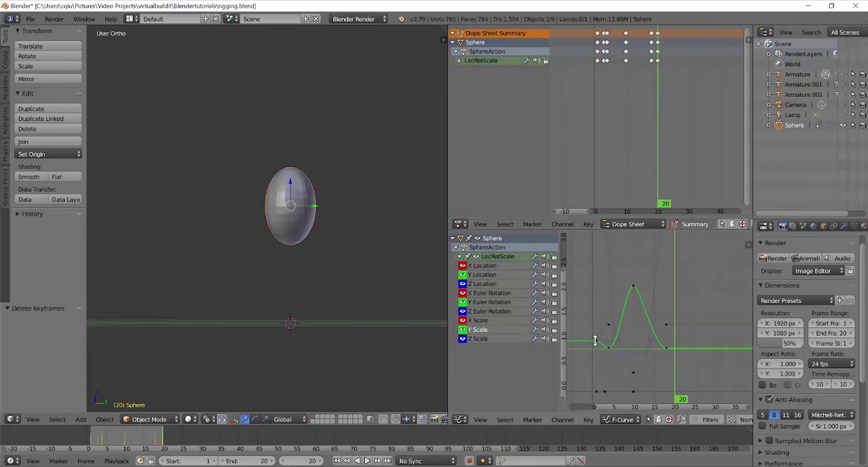
left_click_drag(597, 342, 657, 342)
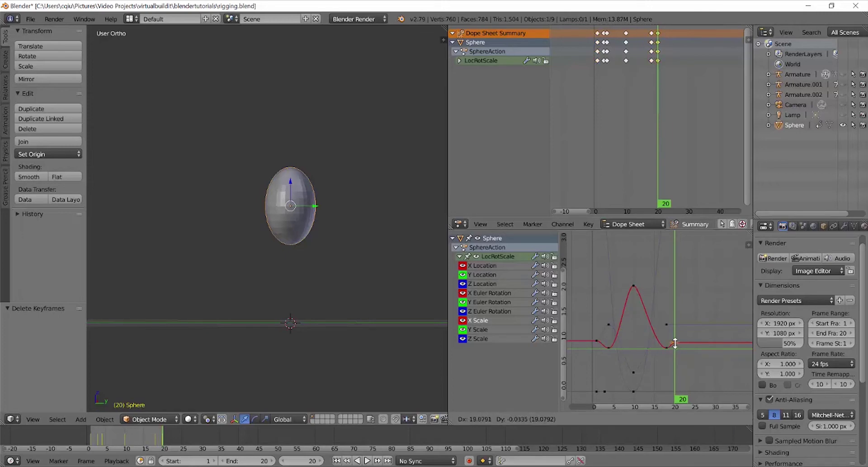
left_click(675, 344)
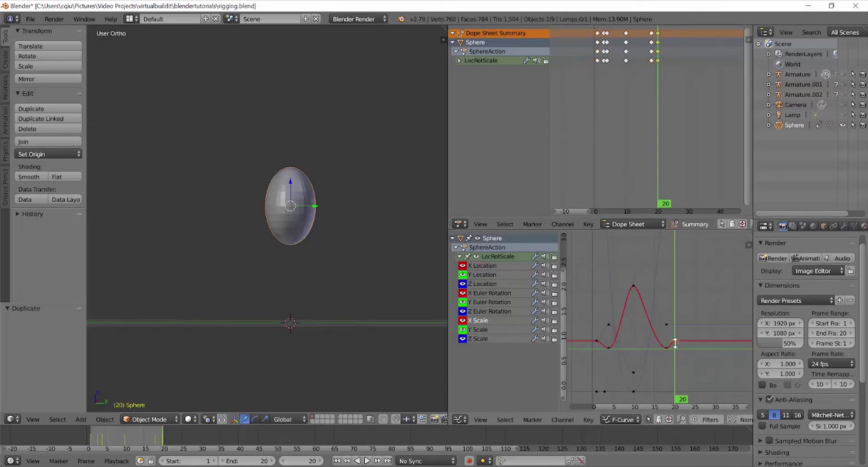
left_click_drag(674, 345, 533, 350)
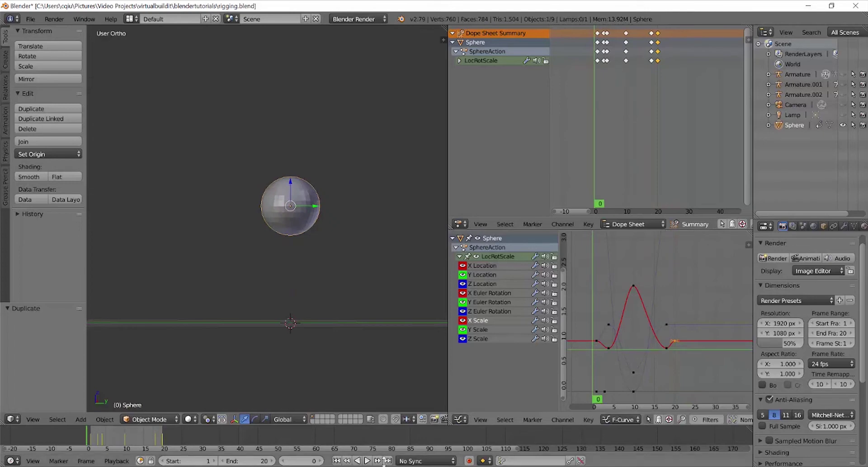
left_click(368, 461)
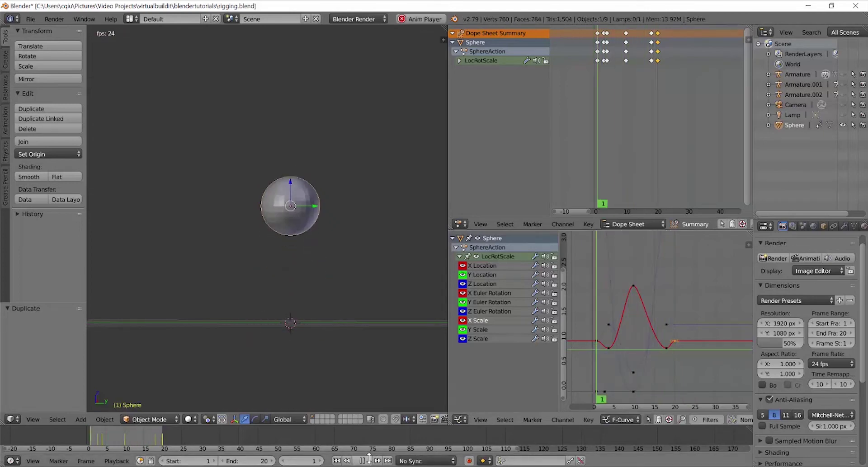
Step: At frame 3, stretch the sphere vertically, narrow it to about 0.589 in X and Y, and insert a keyframe
key("alt+a")
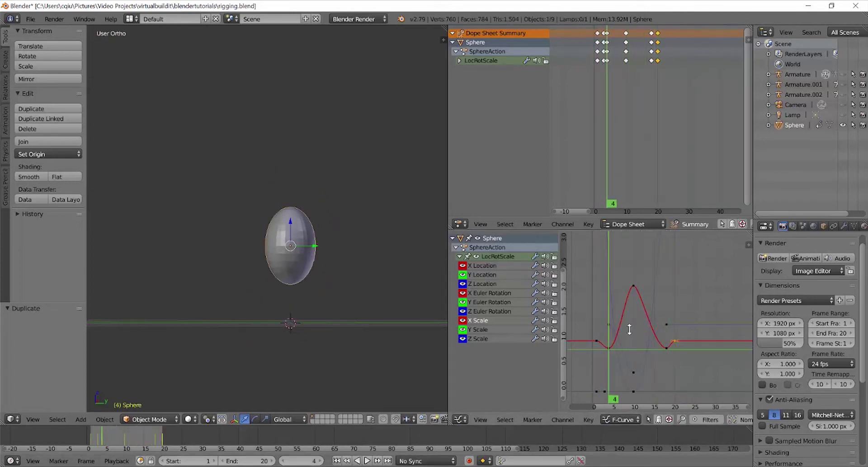
key("alt+a")
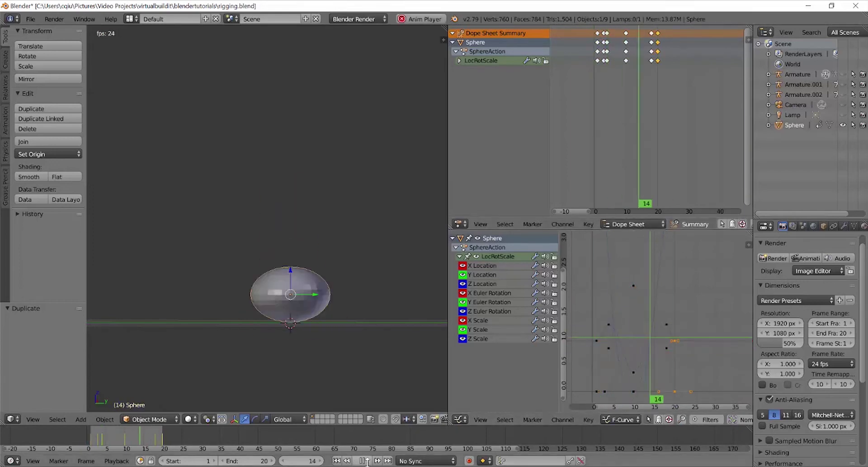
key("alt+a")
key("s")
key("z")
left_click(393, 240)
key("s")
key("shift+z")
left_click(359, 226)
key("s")
key("z")
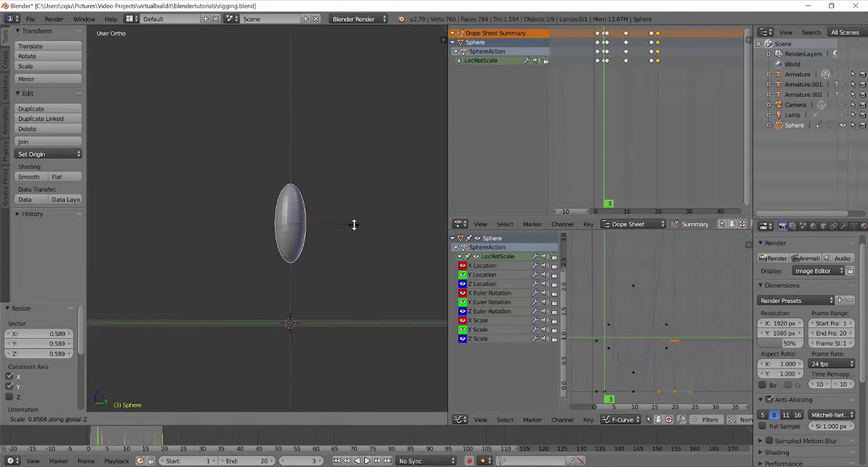
left_click(347, 225)
key("i")
key("Return")
Step: Duplicate the frame 3 stretch keyframes onto frame 18 and play the loop
key("shift+d")
left_click(652, 47)
left_click(367, 460)
left_click(365, 461)
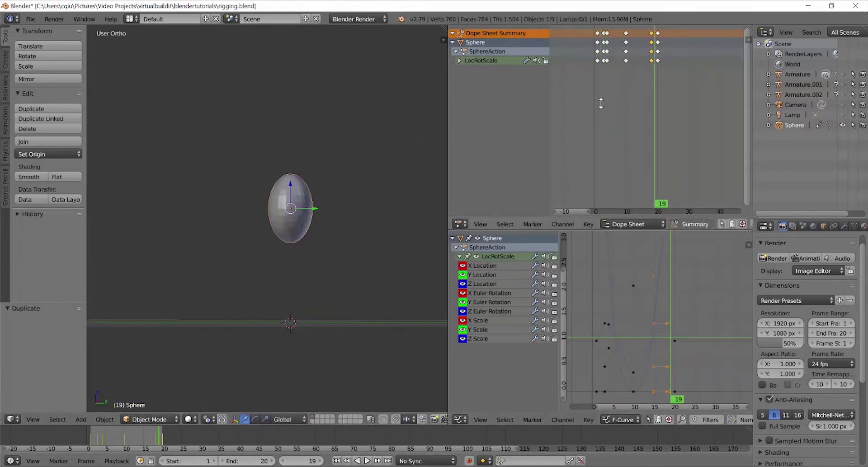
Step: Delete the older stretch keyframes at frame 4 together with the selected copy at frame 18, and play the loop
right_click(607, 51, "shift")
key("x")
key("Return")
left_click(597, 81)
left_click(366, 459)
left_click(366, 460)
Step: Set the animation's end frame to 21 and play the loop
left_click(662, 82)
key("Left")
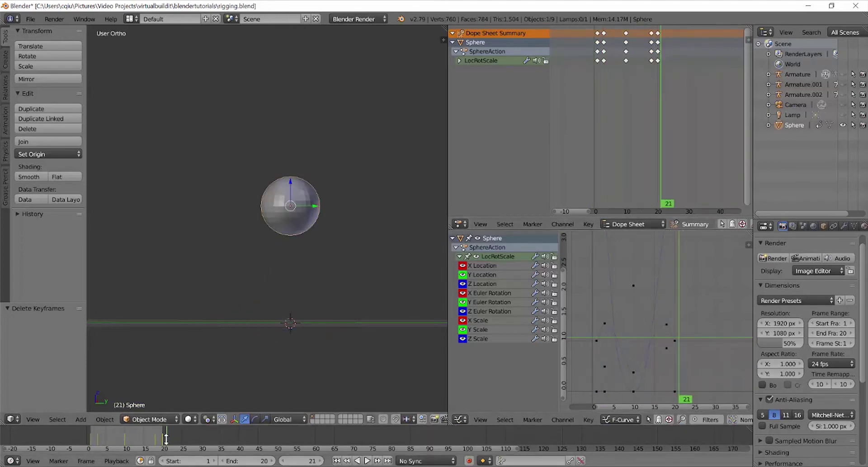
key("e")
left_click(367, 461)
left_click(367, 461)
Step: Set the animation's end frame to 19 and play the loop from frame 1
left_click(161, 437)
key("e")
left_click(89, 438)
key("Right")
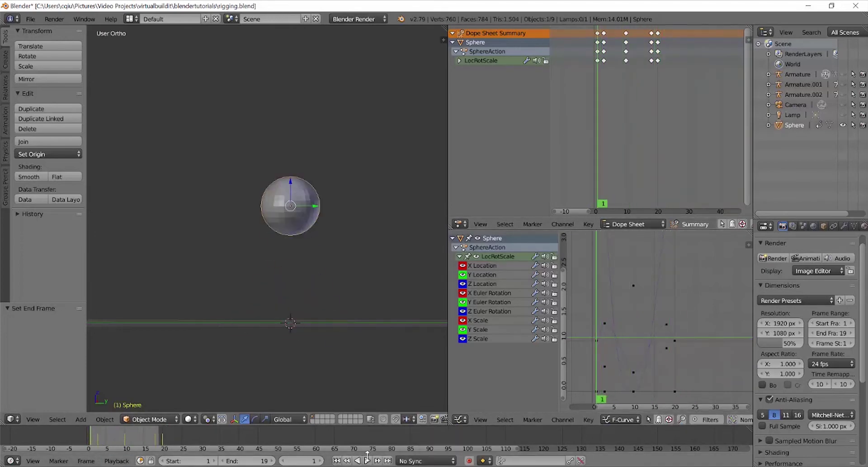
left_click(367, 460)
left_click(368, 461)
Step: Try the loop with the end frame extended to 23 and shortened step by step to 21, playing each version
left_click(175, 437)
key("e")
left_click(368, 460)
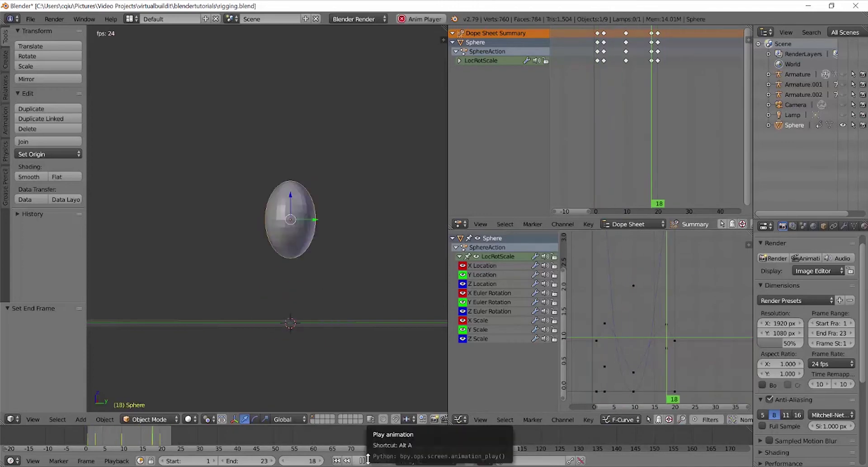
left_click(368, 460)
left_click(169, 438)
key("e")
left_click(369, 461)
left_click(368, 462)
left_click(165, 438)
key("e")
left_click(368, 461)
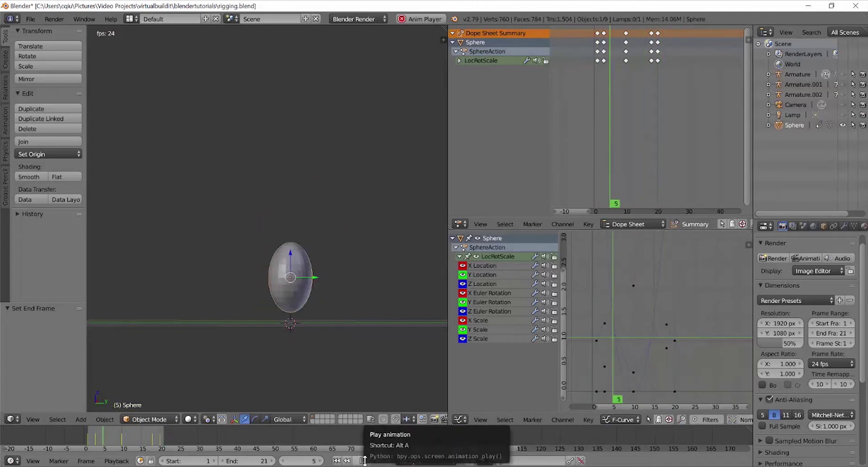
left_click(368, 461)
Step: Set the animation's end frame to 20, play the loop, and stop it on frame 20
left_click(160, 437)
key("e")
left_click(367, 461)
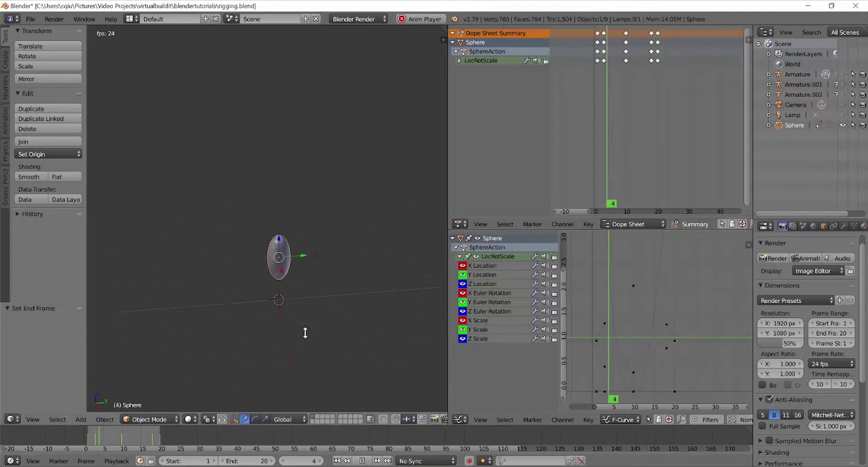
scroll(327, 342, "up", 2)
key("alt+a")
left_click_drag(674, 340, 675, 358)
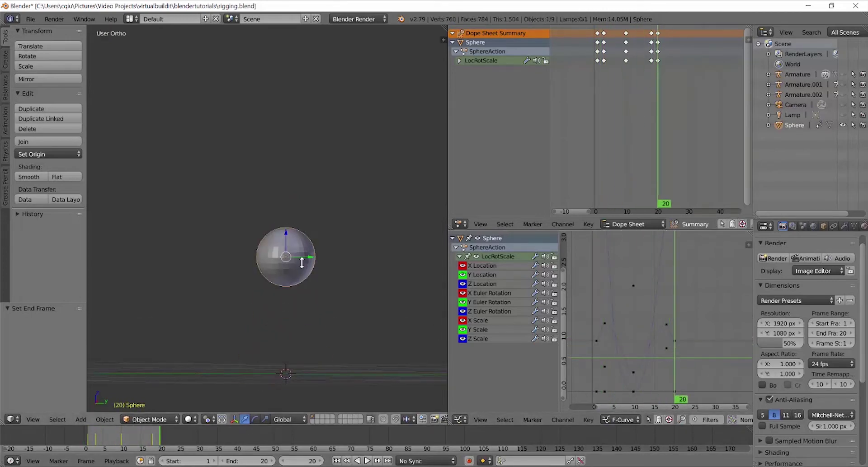
Step: Duplicate the sphere and place the copy beside the original along the Y axis
scroll(302, 260, "down", 2)
key("shift+d")
left_click(304, 245)
left_click_drag(304, 245, 249, 244)
Step: Delete the duplicated sphere's scale keyframes between frames 1 and 20, undo the deletion, and redo it
key("b")
left_click_drag(689, 381, 591, 322)
key("x")
key("ctrl+z")
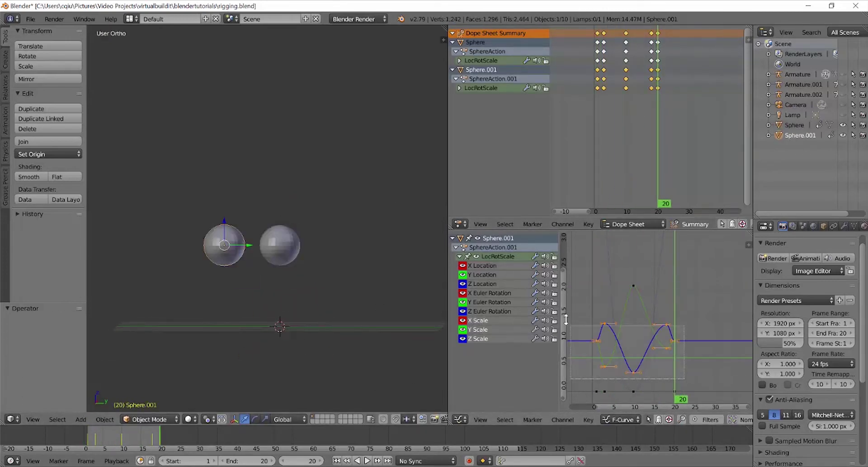
key("ctrl+shift+z")
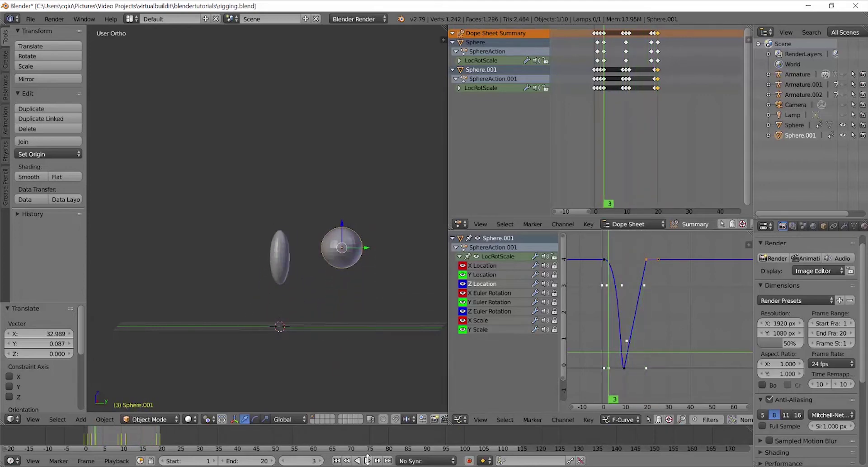
Step: Clear the keyframe selection and hide all visible objects, including both spheres
left_click(364, 461)
key("a")
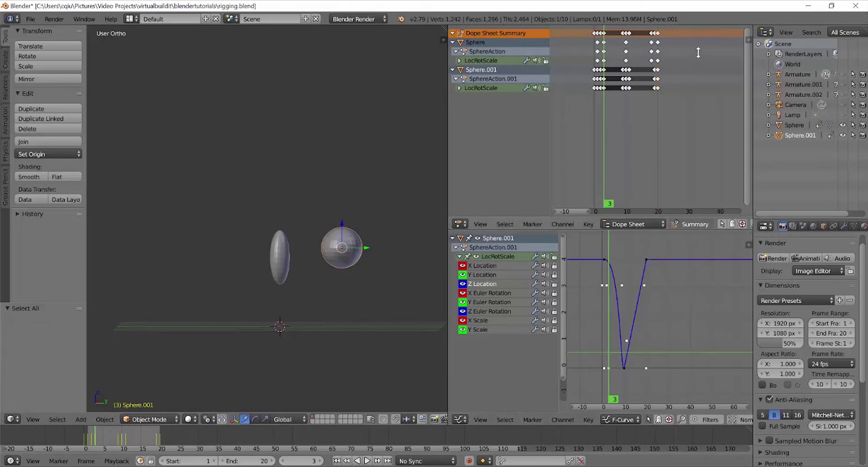
left_click_drag(689, 104, 638, 16)
key("a")
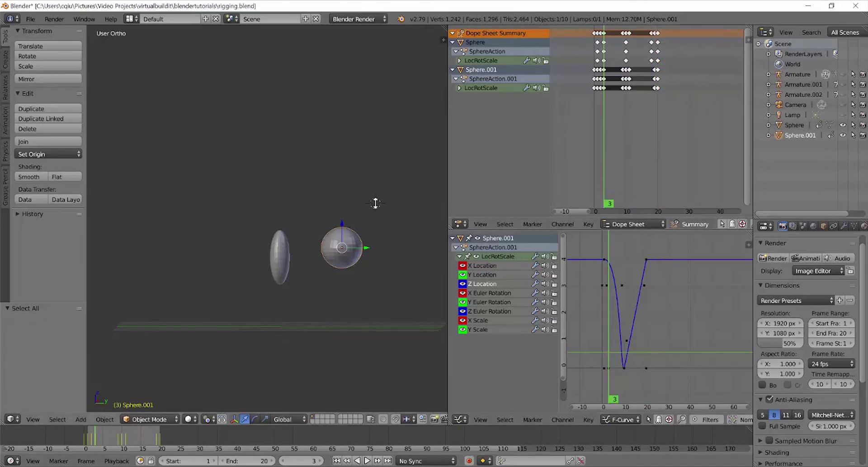
key("a")
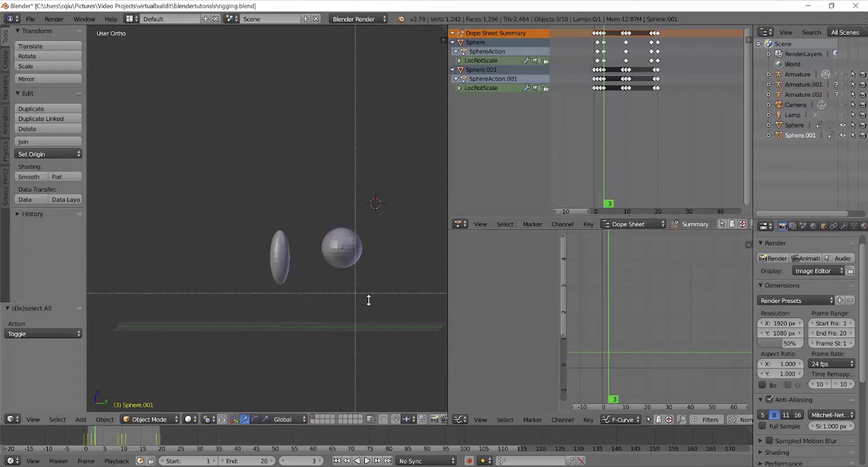
key("a")
key("h")
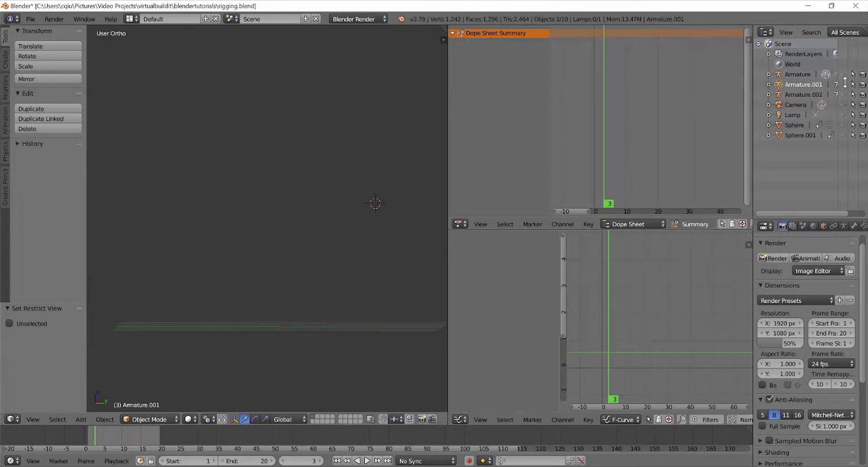
Step: Make Armature.002 and its child mesh Cube.002 visible, and deselect everything
left_click(843, 84)
left_click(841, 85)
left_click(844, 95)
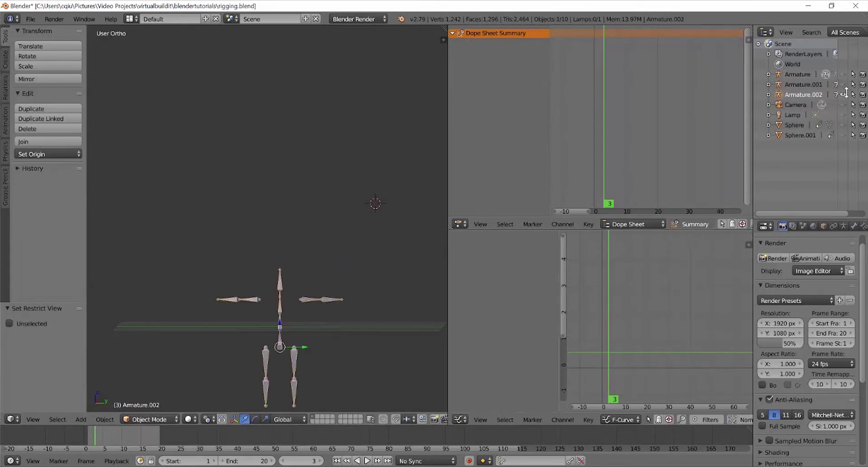
left_click(768, 94)
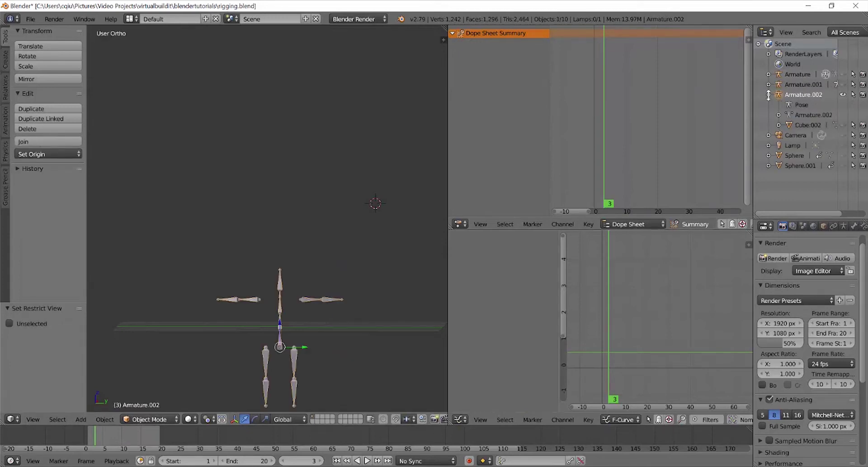
left_click(805, 125)
left_click(839, 125)
middle_click_drag(364, 306, 354, 250, "shift")
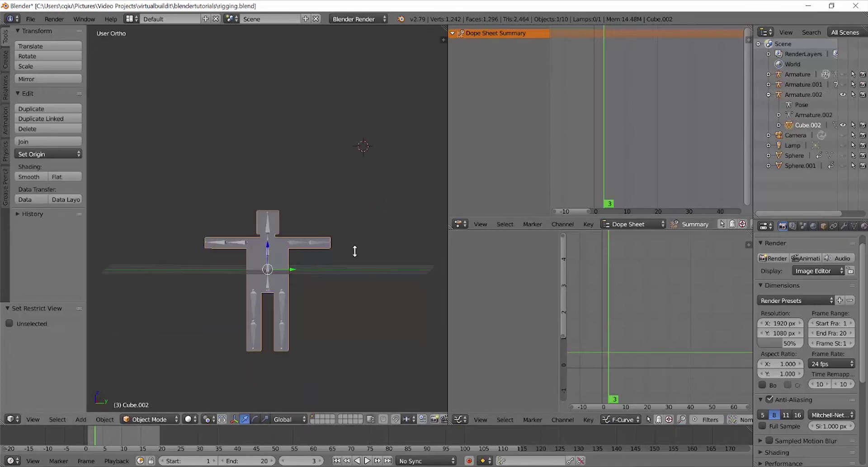
scroll(316, 289, "up", 3)
key("a")
middle_click_drag(353, 290, 356, 242, "shift")
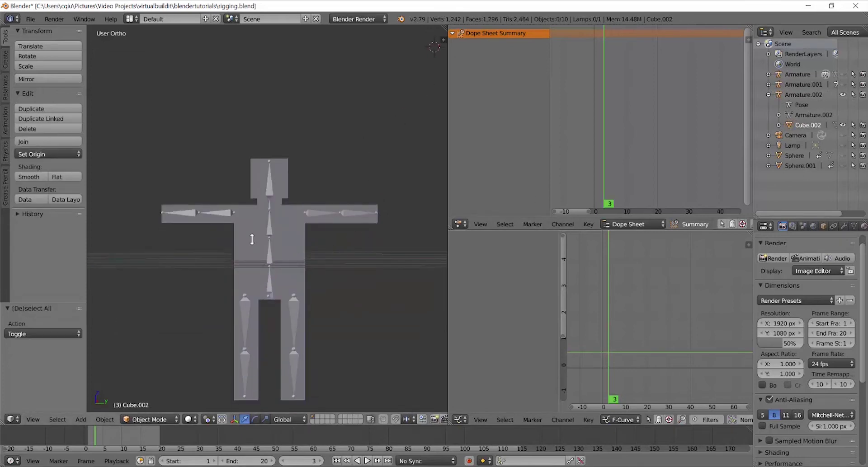
Step: Select Armature.002 and switch it to Pose Mode, with no bones selected
right_click(269, 228)
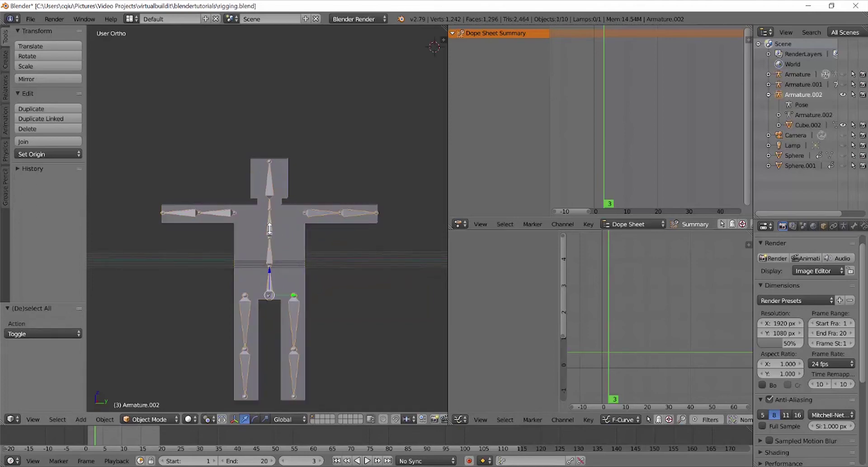
left_click(138, 420)
left_click(147, 385)
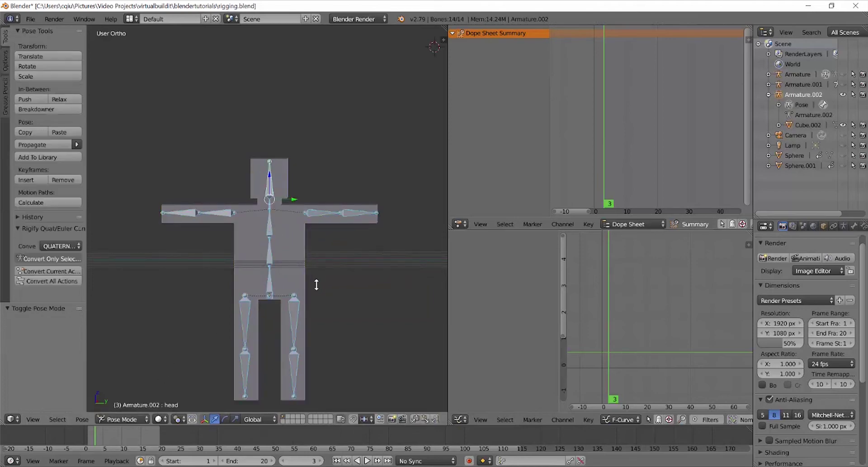
key("a")
key("a")
middle_click_drag(294, 281, 281, 292)
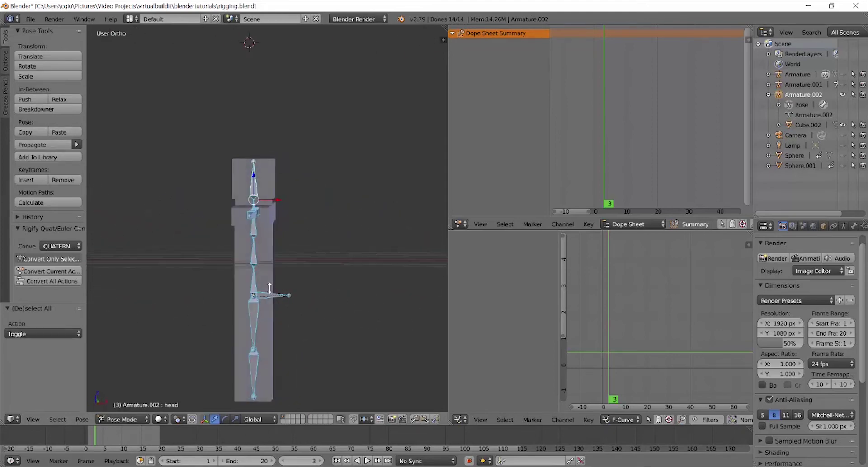
Step: Select the horizontal root bone at the hips and insert a keyframe for it at frame 1
right_click(275, 295)
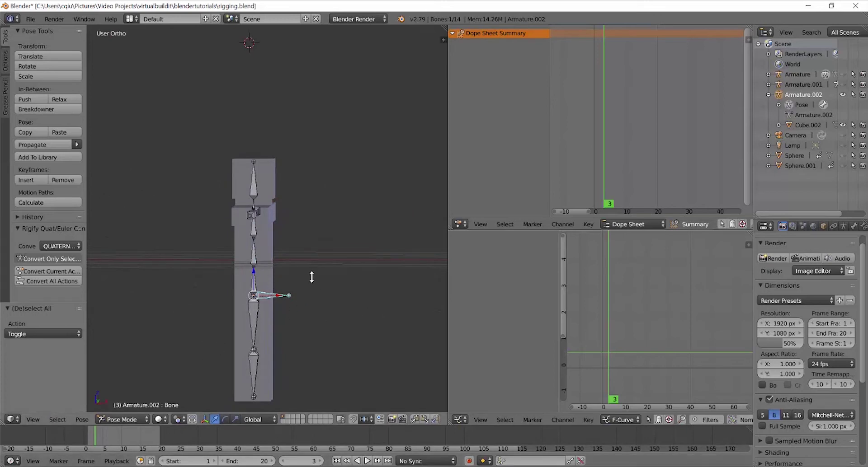
middle_click_drag(306, 262, 289, 300)
left_click_drag(108, 440, 88, 435)
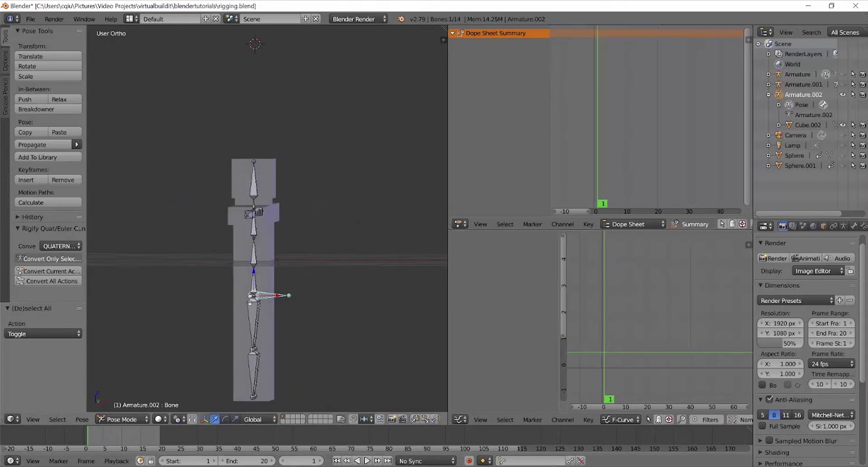
key("i")
left_click(295, 257)
Step: Try rotating the upper arms freely, turning upperarm.R down by 78.1°, and undo the rotation
middle_click_drag(263, 316, 253, 271)
right_click(220, 222)
right_click(220, 214)
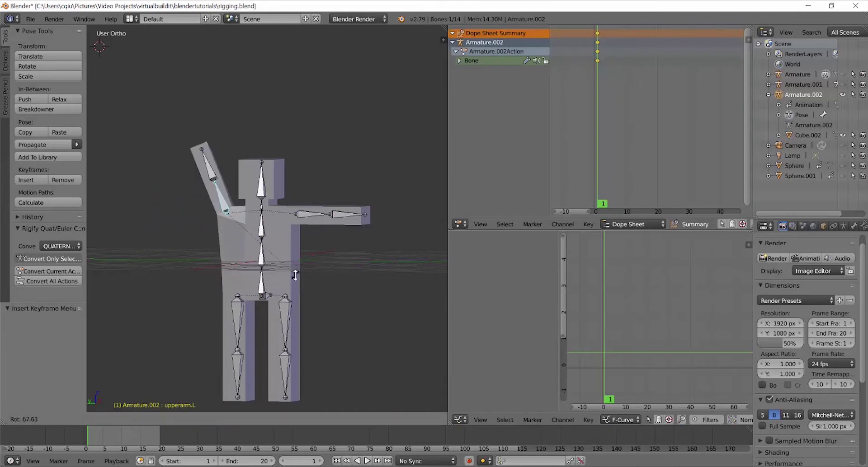
key("r")
left_click(310, 284)
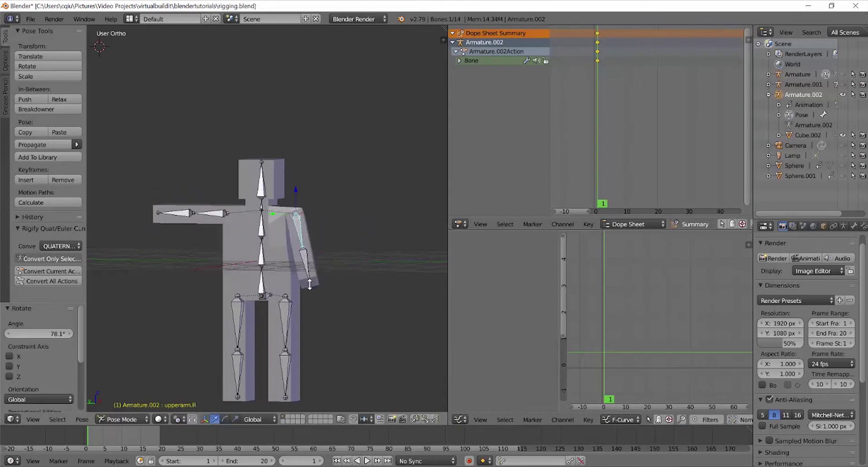
middle_click_drag(310, 284, 355, 271)
key("ctrl+z")
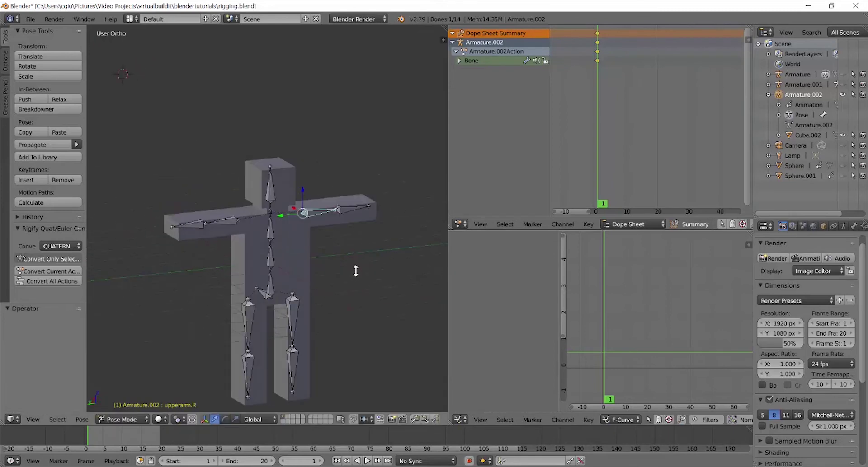
Step: Rotate upperarm.R about 82° around the global X axis so the arm hangs at the character's side
key("r")
key("x")
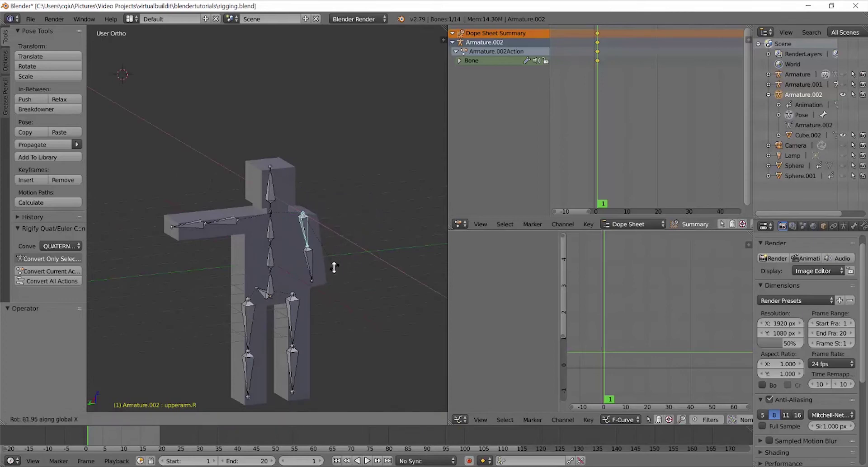
left_click(334, 267)
key("a")
Step: Rotate upperarm.L by -85.8° around the global X axis and insert a LocRotScale keyframe for it at frame 1
middle_click_drag(333, 272, 260, 239)
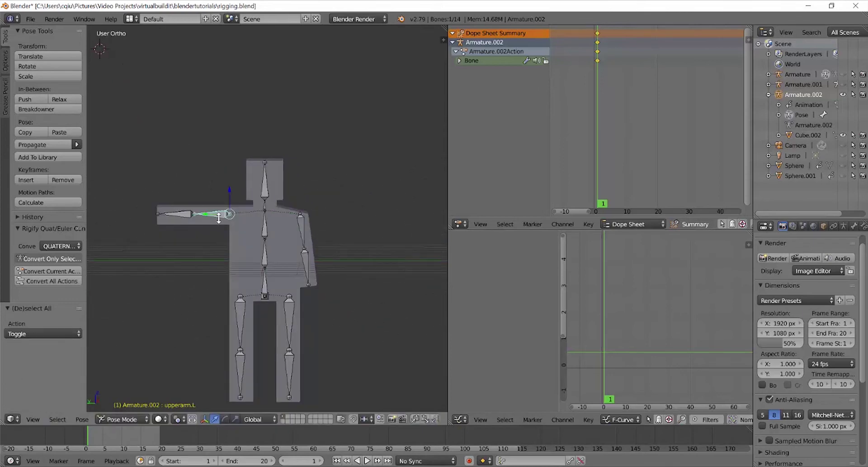
key("r")
key("x")
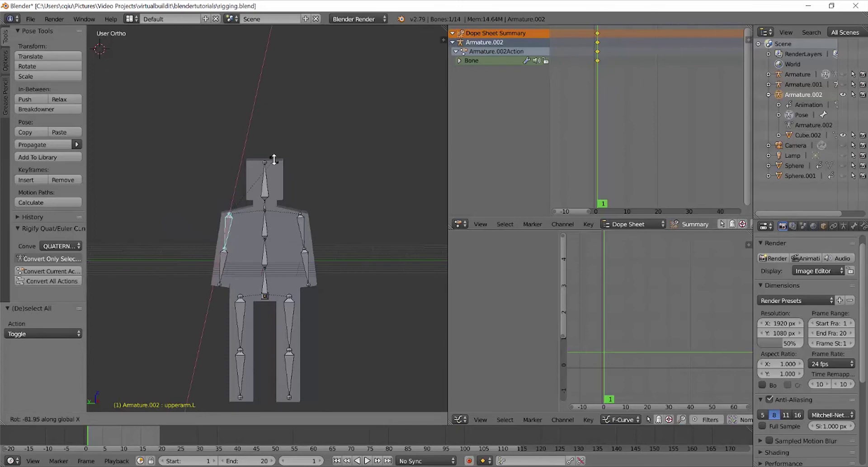
left_click(271, 156)
key("i")
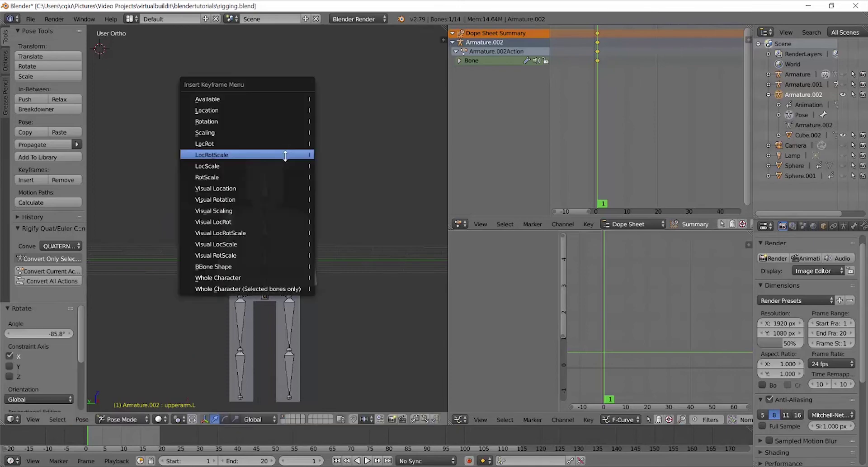
left_click(287, 154)
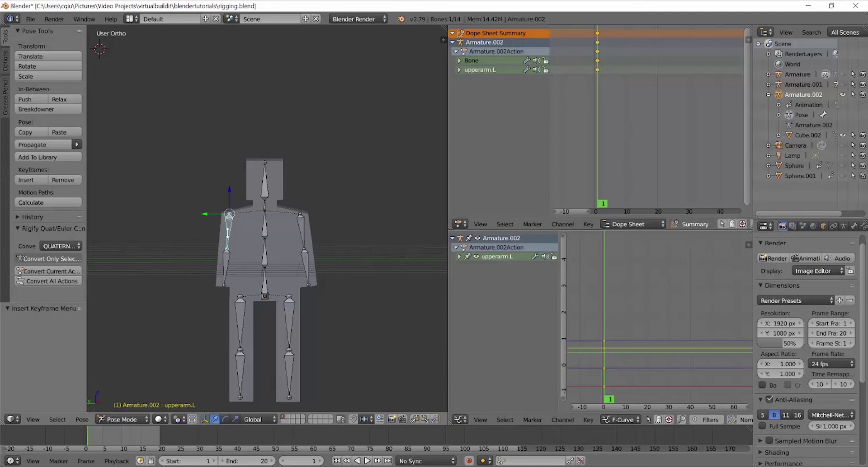
Step: Go to frame 11 and rotate upperarm.L by 137° around the global X axis so the arm is raised
left_click_drag(91, 438, 125, 437)
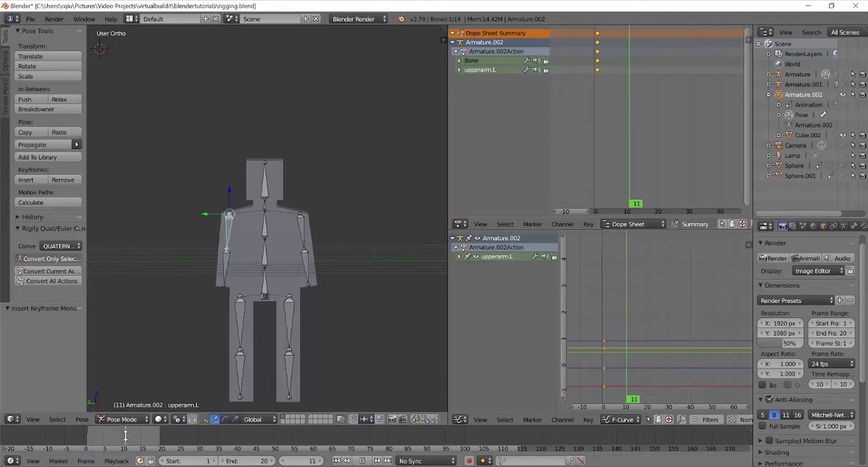
key("r")
key("x")
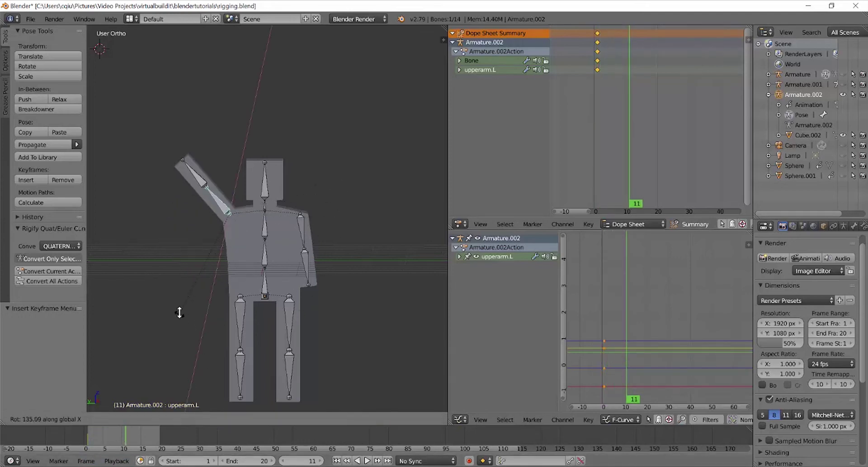
left_click(175, 316)
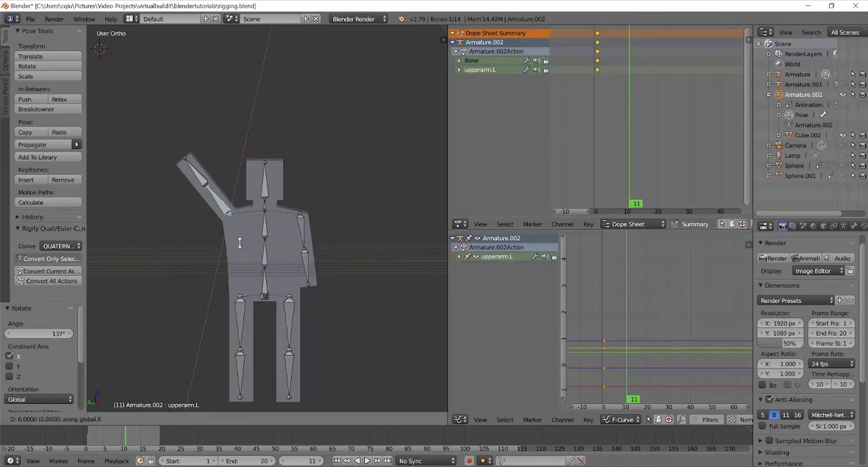
Step: Nudge upperarm.L slightly inward, rotate it a further 10.9° and insert a LocRotScale keyframe for it at frame 11
left_click_drag(204, 214, 209, 212)
key("r")
left_click(360, 221)
key("i")
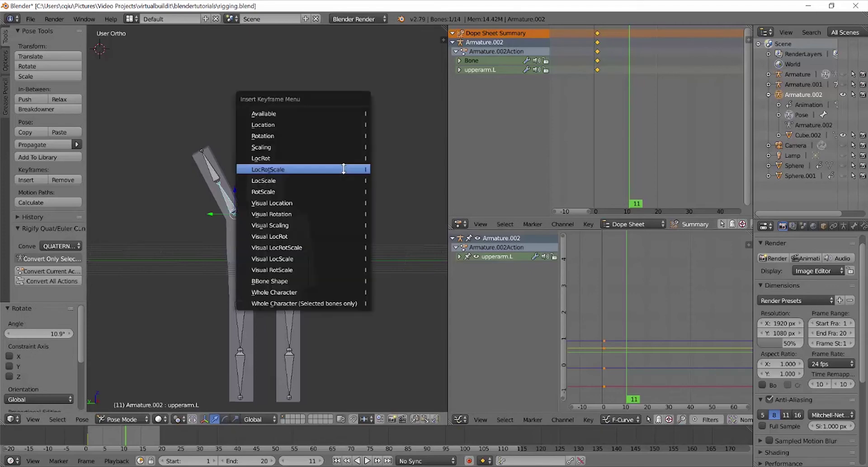
left_click(344, 168)
Step: Go to frame 15, rotate upperarm.L by -20.2° so the raised arm tilts outward, and insert a LocRotScale keyframe
key("Right")
key("Right")
key("Right")
key("Right")
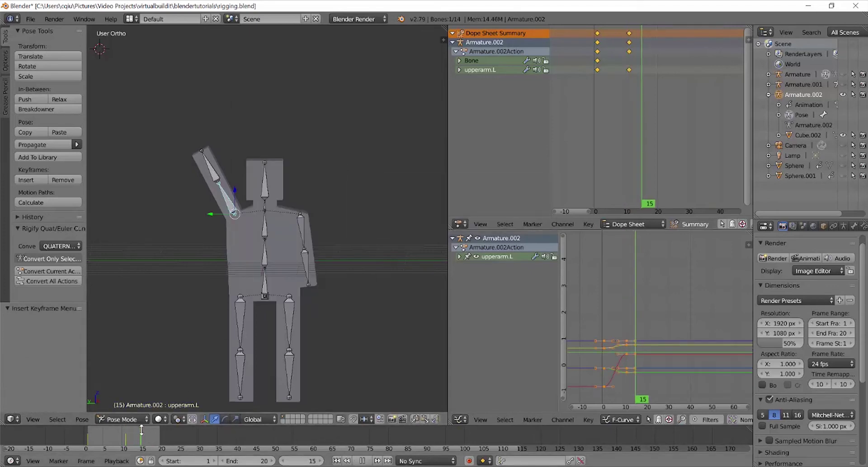
middle_click_drag(311, 231, 300, 142)
key("r")
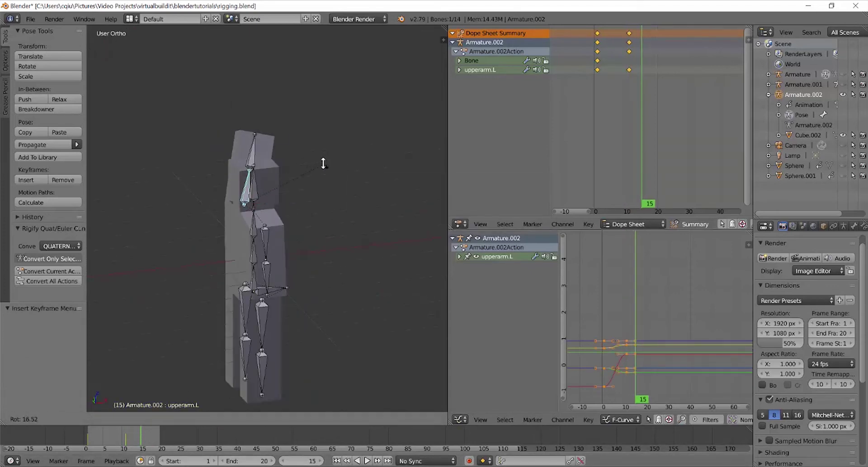
right_click(321, 164)
middle_click_drag(208, 203, 300, 188)
key("r")
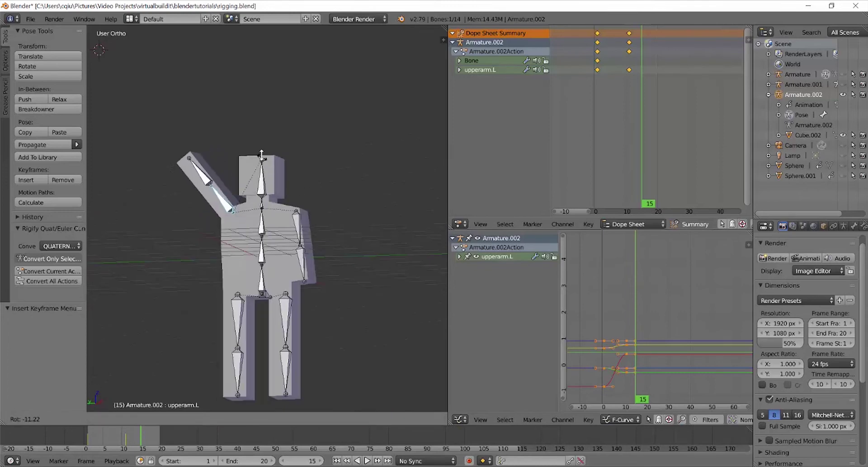
left_click(255, 146)
key("i")
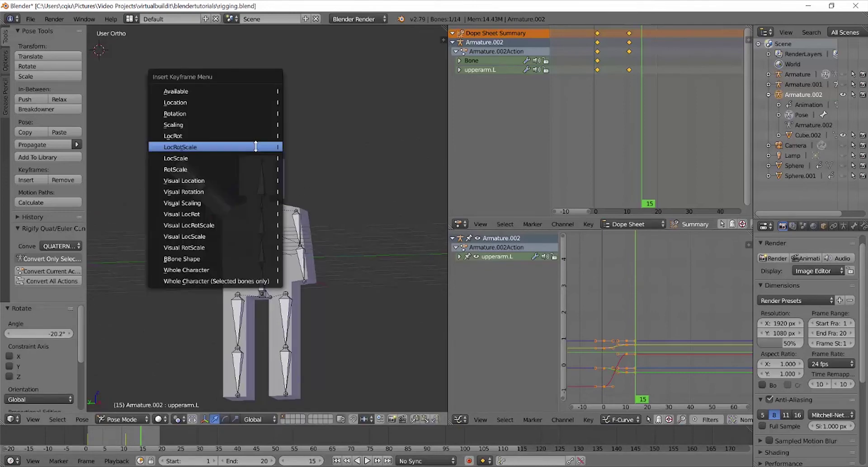
left_click(256, 146)
Step: Go to frame 19, swing upperarm.L back toward the head and insert a keyframe for it
key("Right")
key("Right")
key("Right")
key("Right")
key("r")
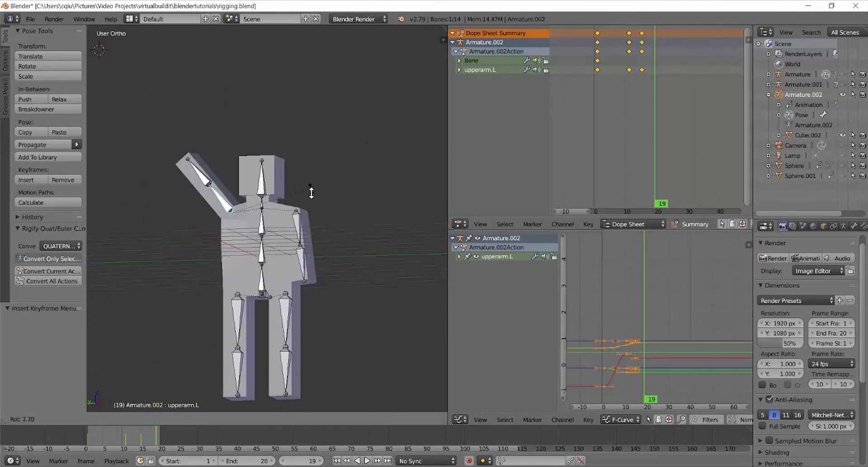
left_click(303, 223)
key("i")
left_click(304, 170)
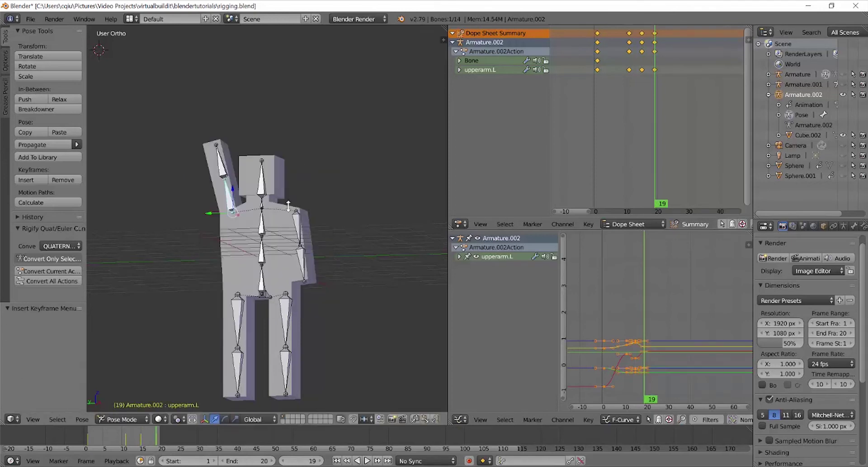
Step: Play back the arm-raising and waving animation and return to frame 1
left_click(347, 461)
left_click(366, 460)
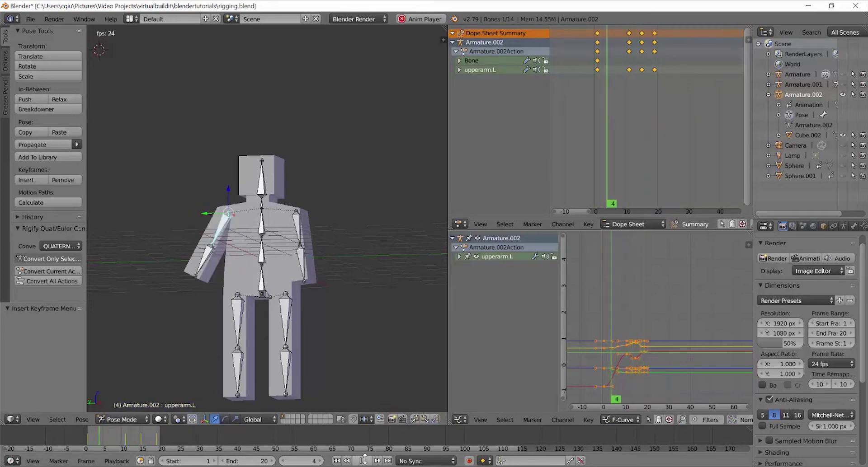
left_click(364, 460)
key("KP_5")
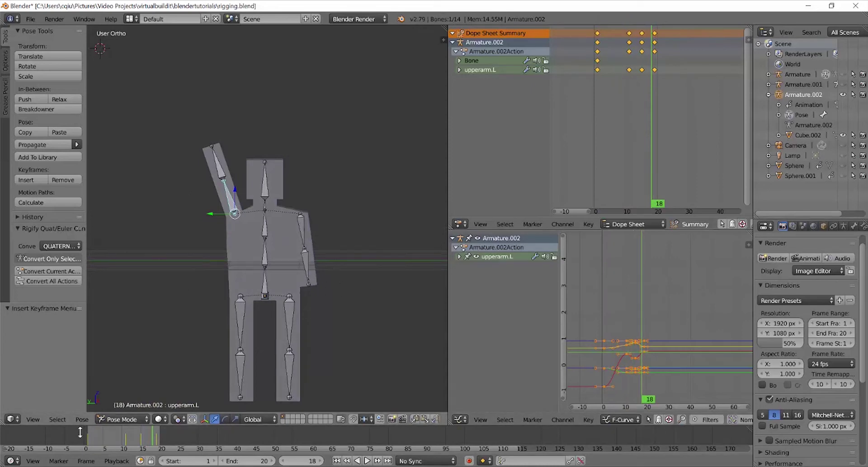
key("shift+alt+a")
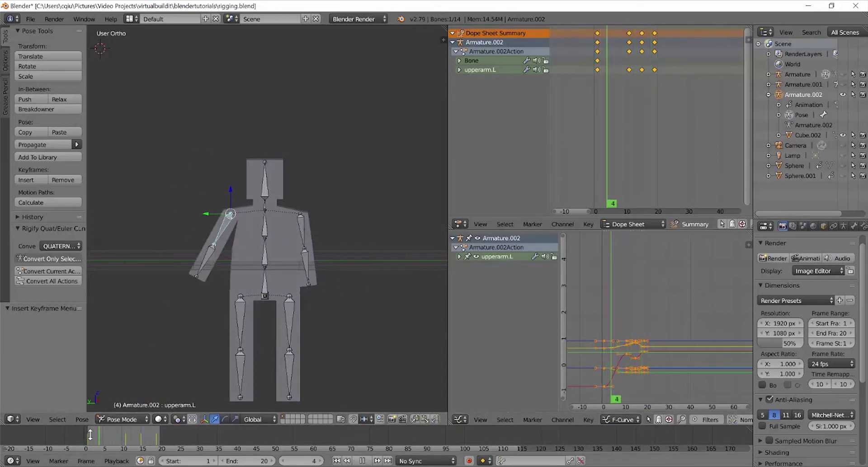
key("Escape")
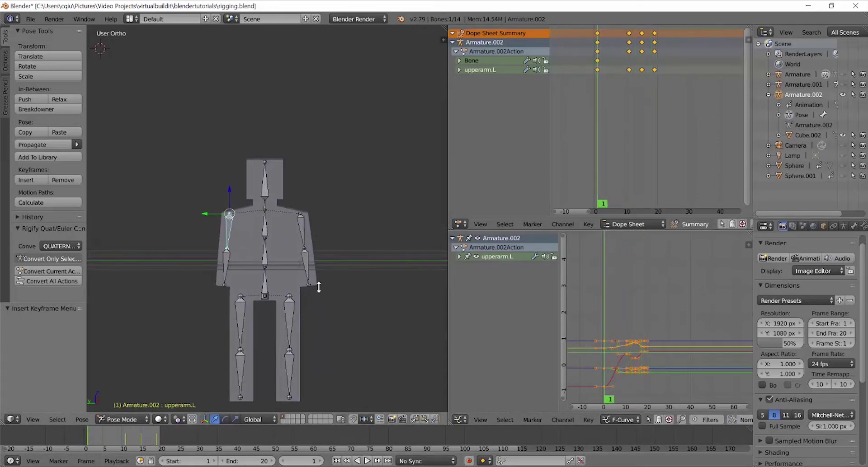
Step: Select the horizontal root bone at the hips and move it by -0.5 along the global Z axis
middle_click_drag(372, 286, 300, 238)
right_click(253, 295)
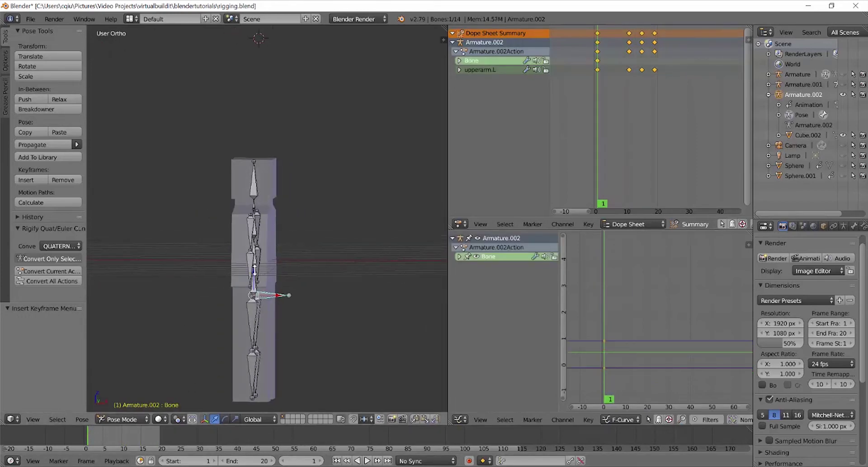
key("g")
key("z")
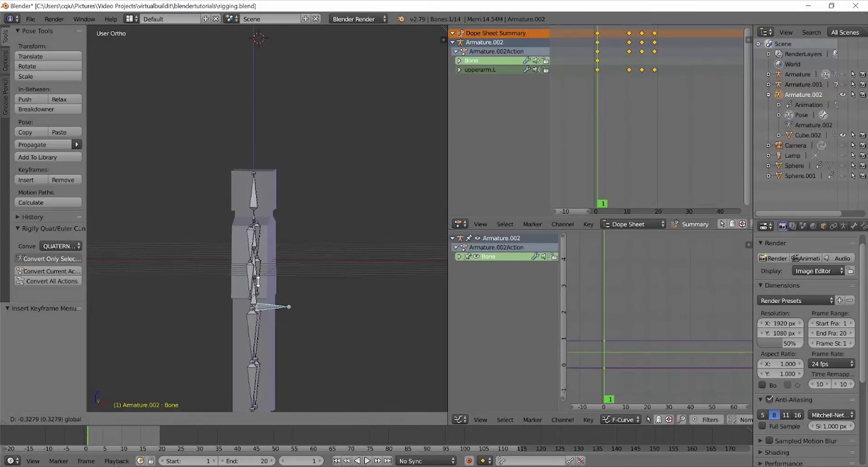
type("-0.5")
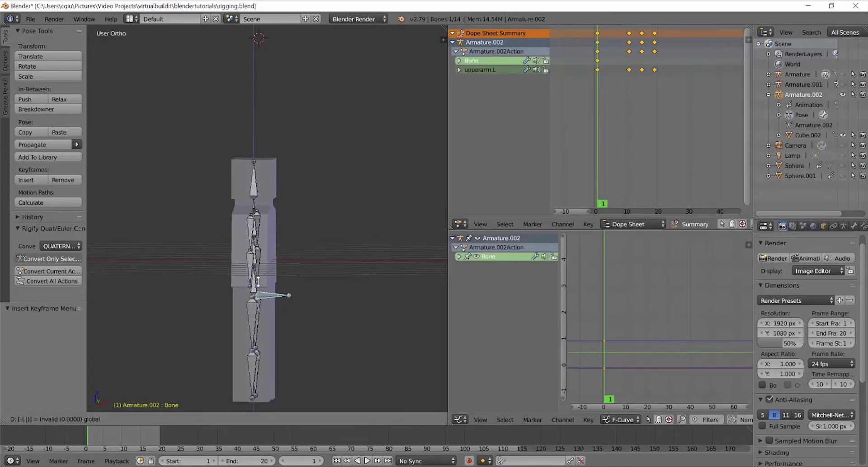
key("Return")
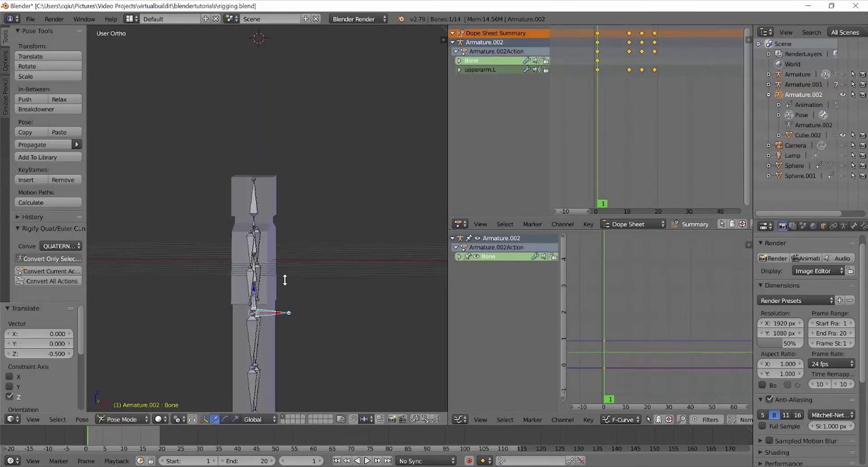
key("ctrl+z")
Step: Rotate thigh.R by 8.95° and thigh.L by 9.08°, and insert a LocRotScale keyframe for both at frame 1
right_click(255, 302)
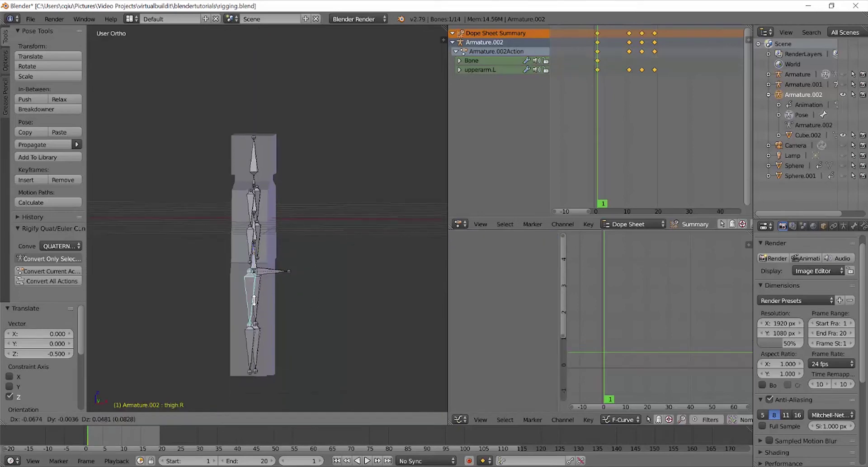
key("t")
key("t")
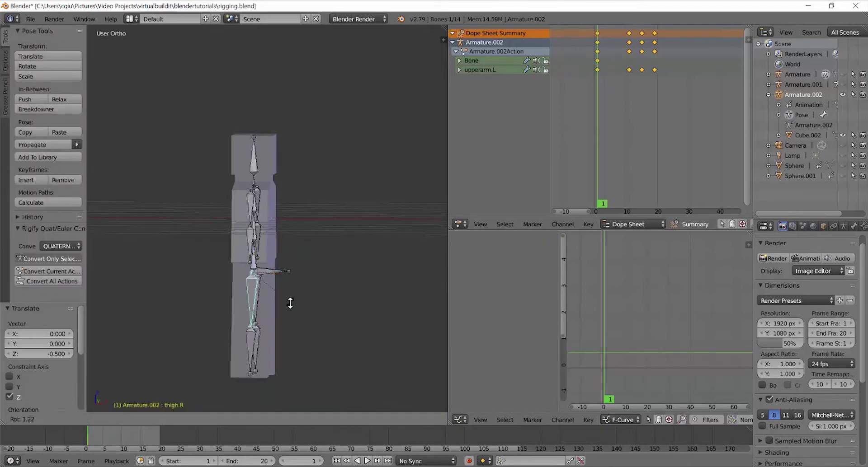
key("r")
left_click(290, 311)
right_click(255, 299)
key("r")
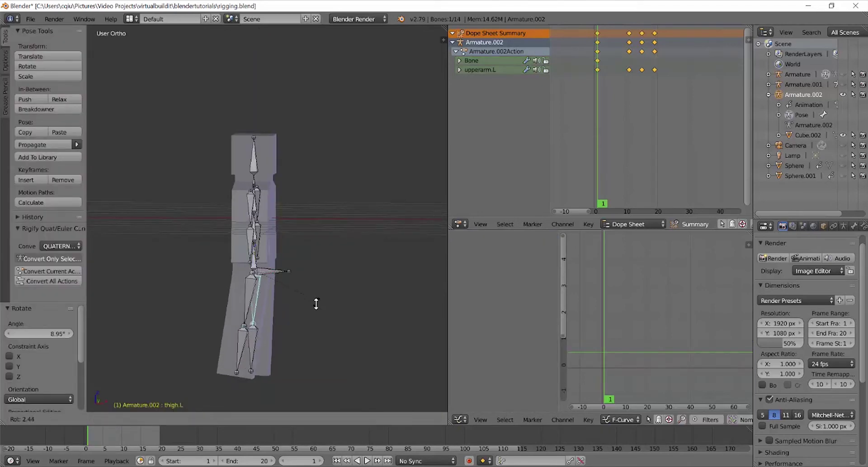
left_click(314, 309)
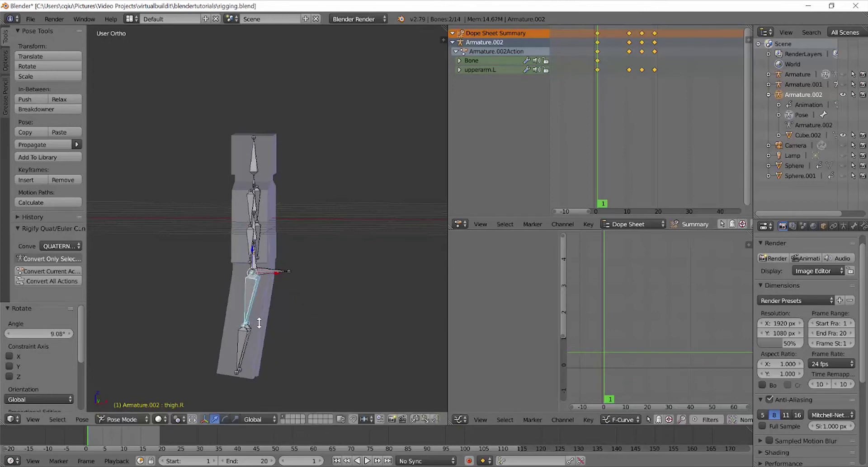
key("i")
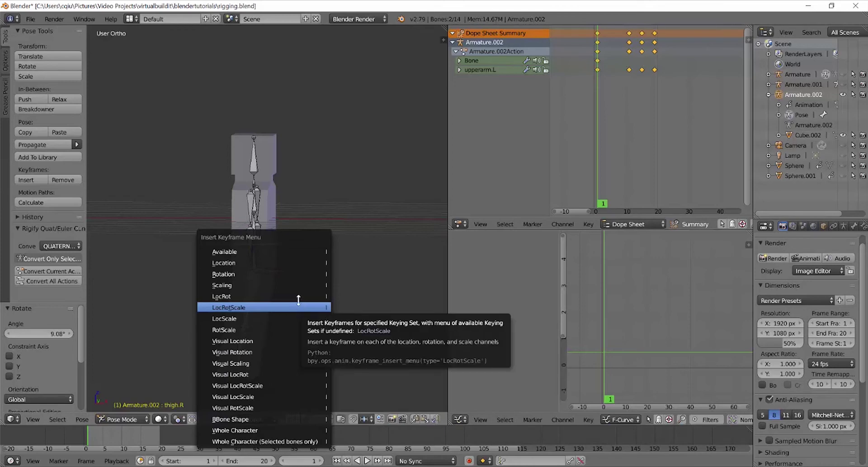
left_click(296, 308)
Step: Rotate both calf bones by -20.1° around the global Y axis and insert a keyframe for them at frame 1
right_click(247, 332)
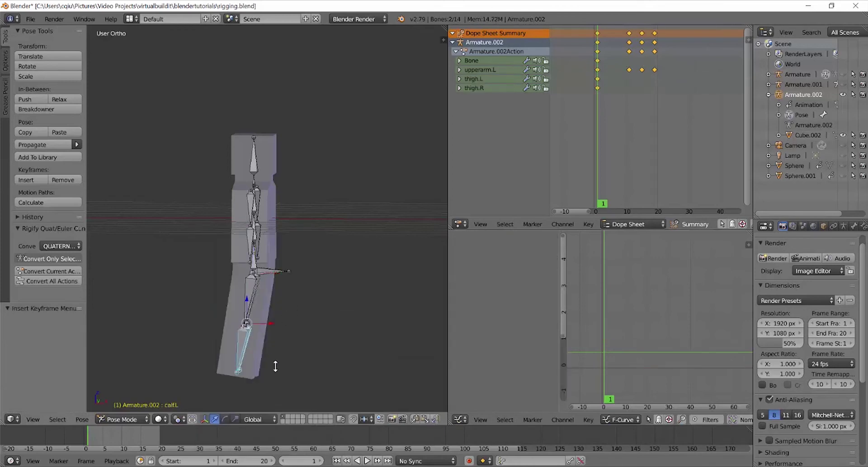
key("r")
key("y")
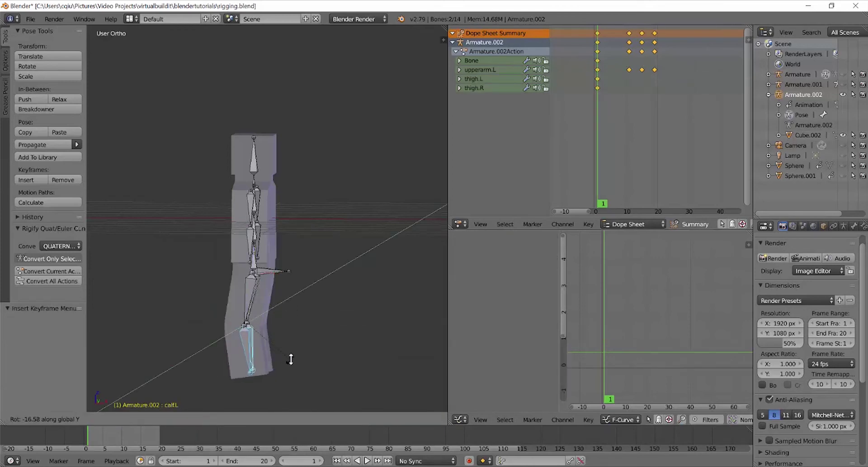
left_click(294, 357)
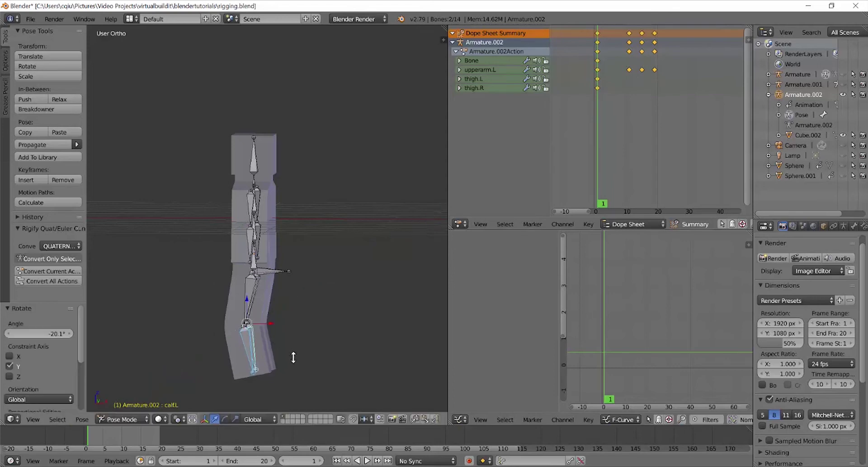
key("i")
left_click(306, 238)
Step: Select all bones of the armature, insert a keyframe for them at frame 1, and deselect everything
middle_click_drag(306, 238, 316, 293)
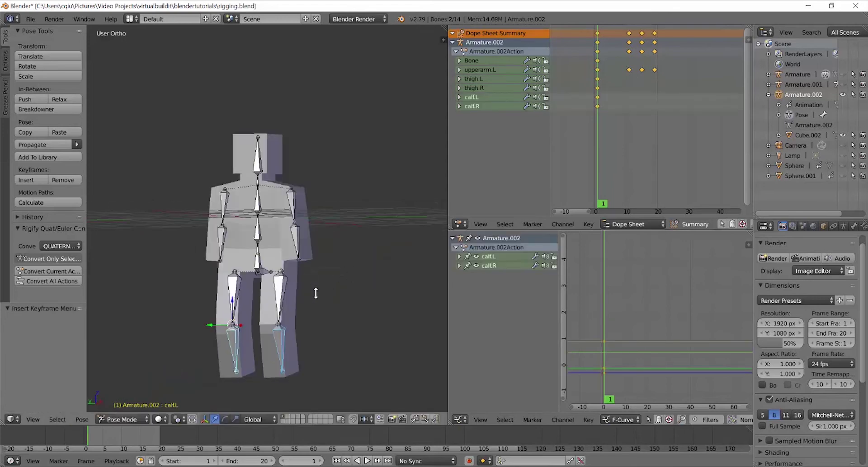
key("a")
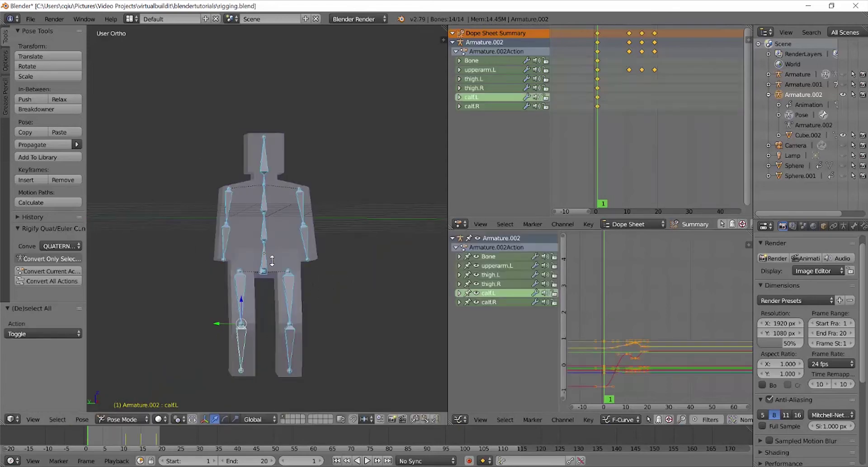
key("i")
left_click(302, 212)
key("a")
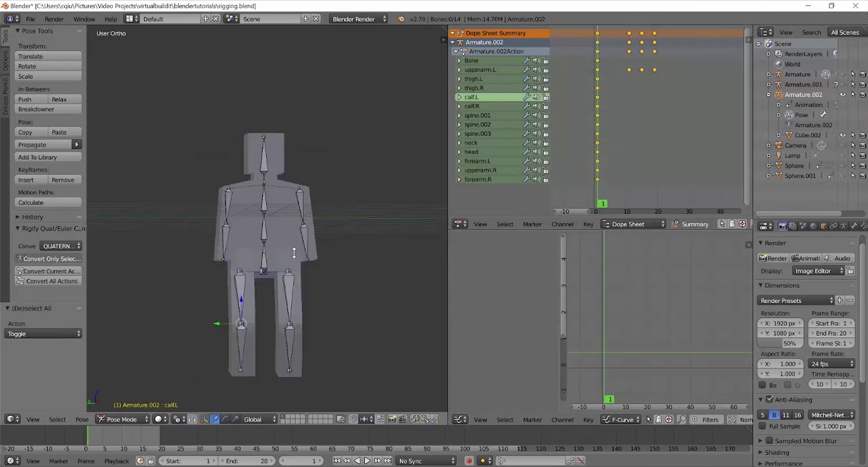
Step: Select the root bone at the hips, clear its pose location at frame 8 and insert a keyframe there
middle_click_drag(247, 335, 229, 352)
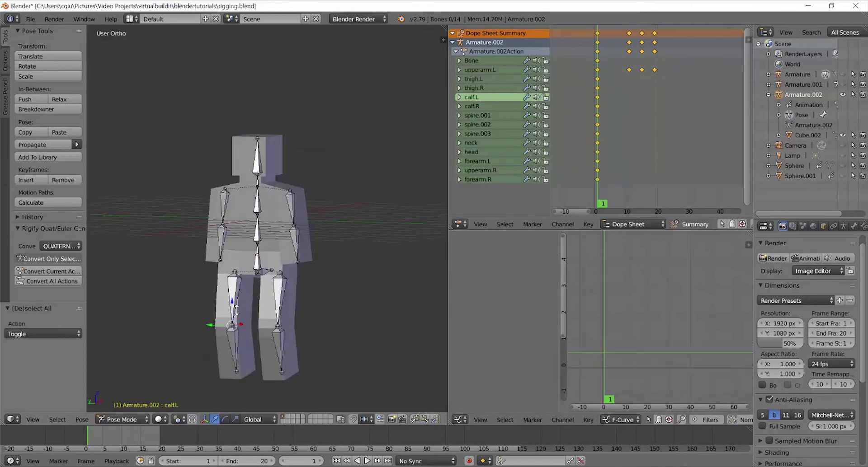
right_click(261, 269)
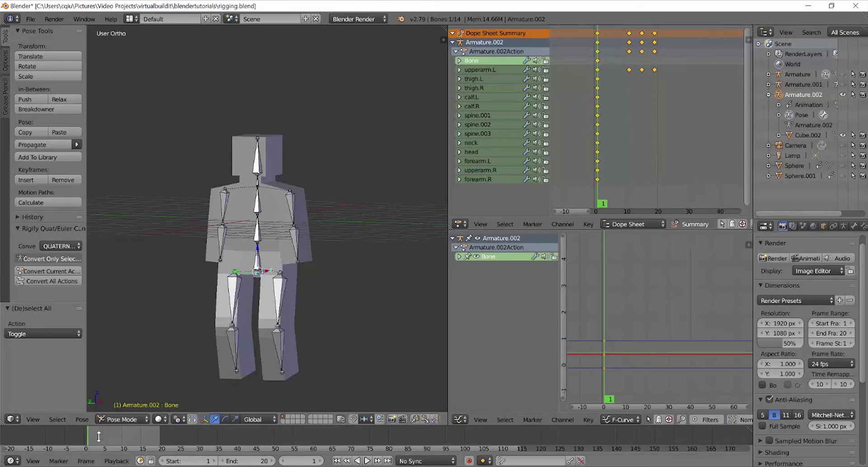
key("alt+a")
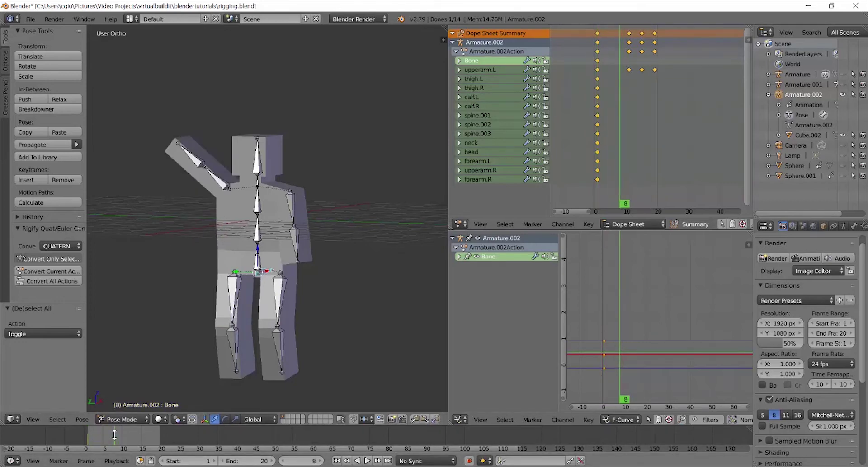
key("alt+a")
key("Left")
key("alt+g")
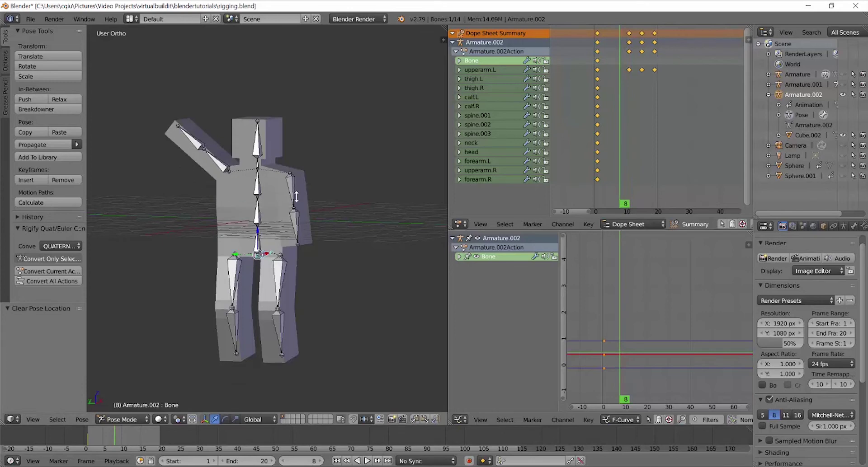
key("i")
left_click(297, 198)
Step: Select both thigh and both calf bones, clear their pose rotation at frame 8 and insert a keyframe for them
right_click(276, 283)
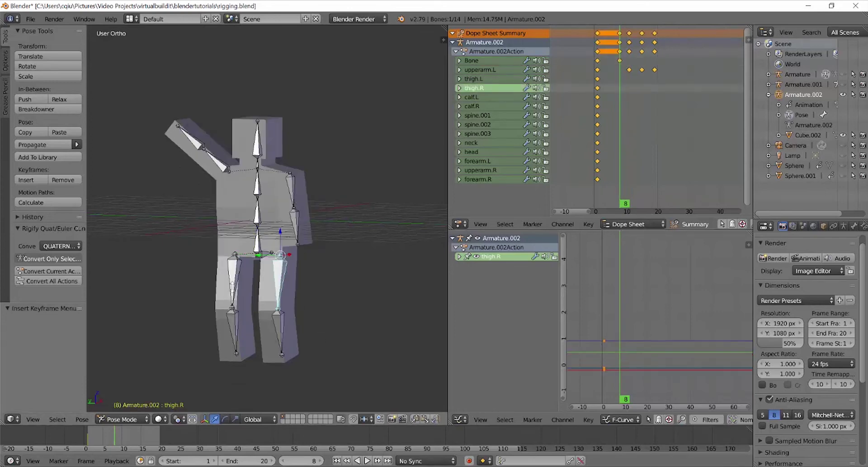
right_click(232, 283, "shift")
right_click(233, 327, "shift")
right_click(280, 325, "shift")
key("i")
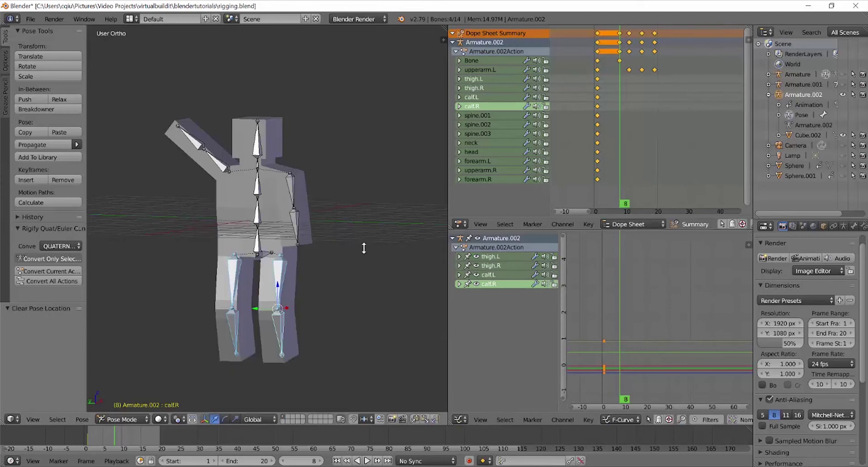
key("i")
key("Escape")
key("alt+r")
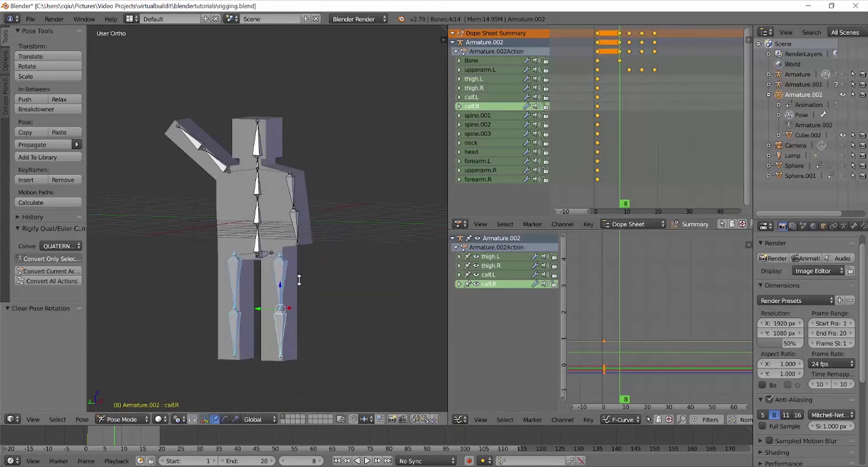
key("i")
left_click(310, 251)
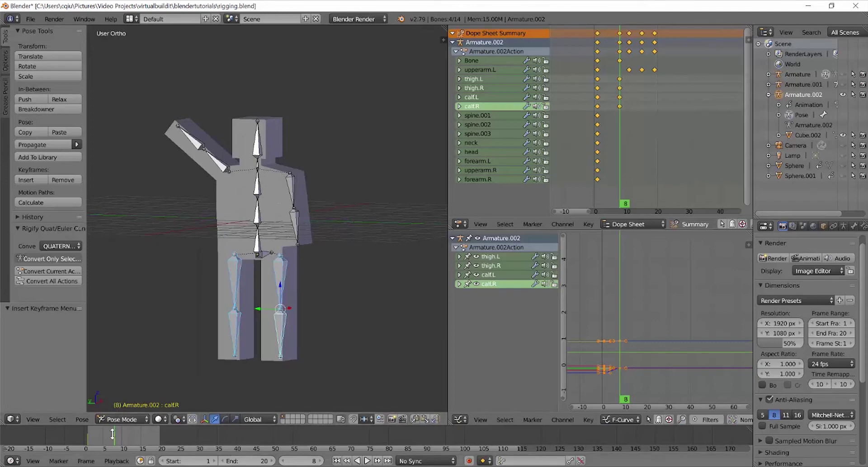
Step: Play back the animation from the start to check the character rising from the crouch
key("alt+a")
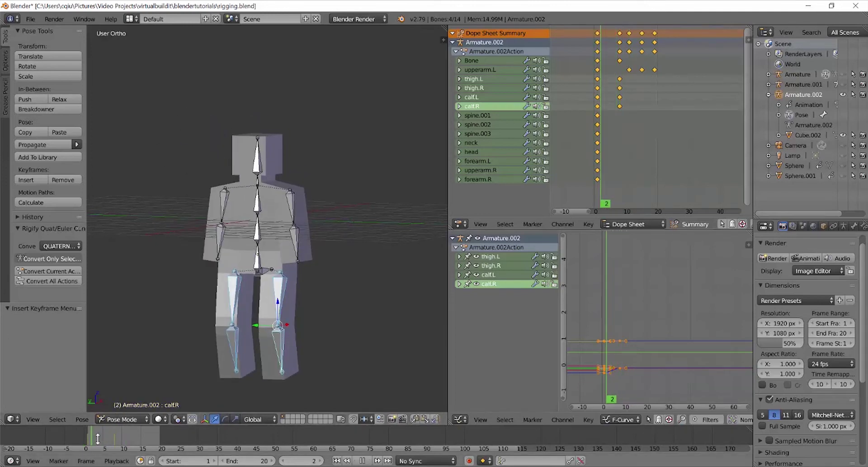
key("Escape")
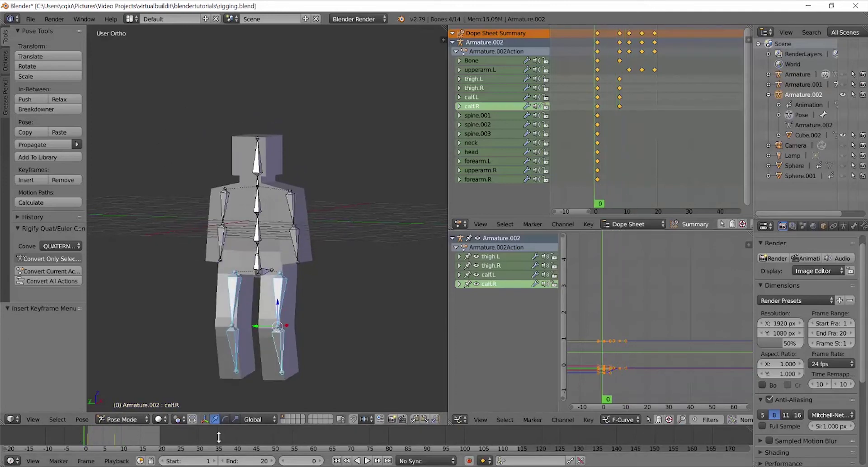
left_click(366, 462)
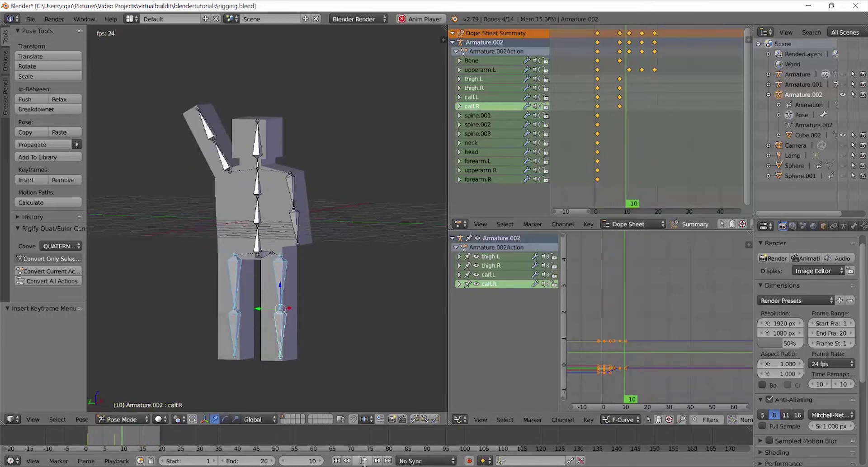
left_click(364, 461)
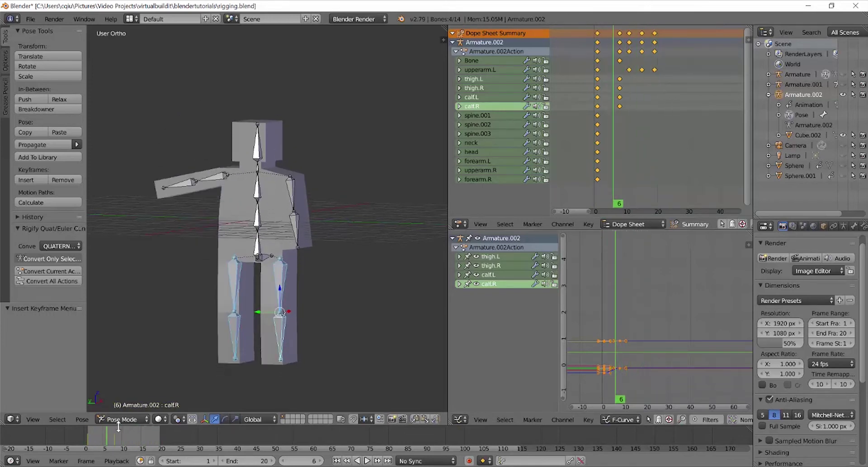
Step: Rotate the neck bone by -15.8° around the global Y axis at frame 1 and insert a keyframe for it
right_click(264, 174)
left_click(87, 437)
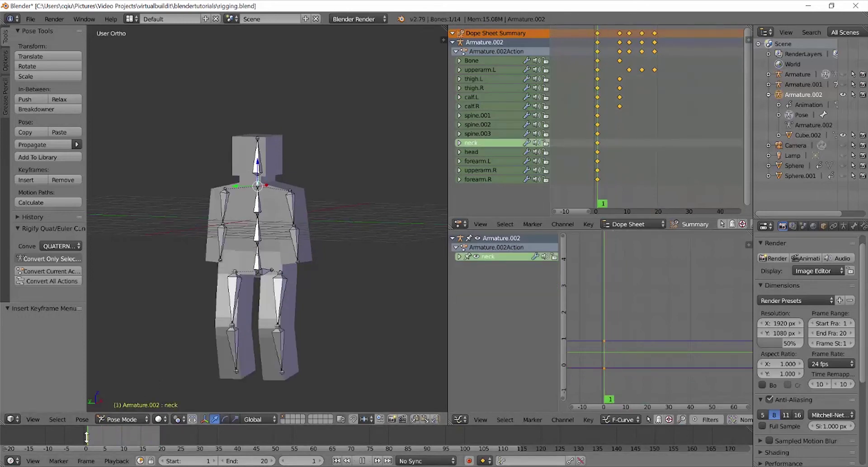
middle_click_drag(316, 130, 320, 192)
key("r")
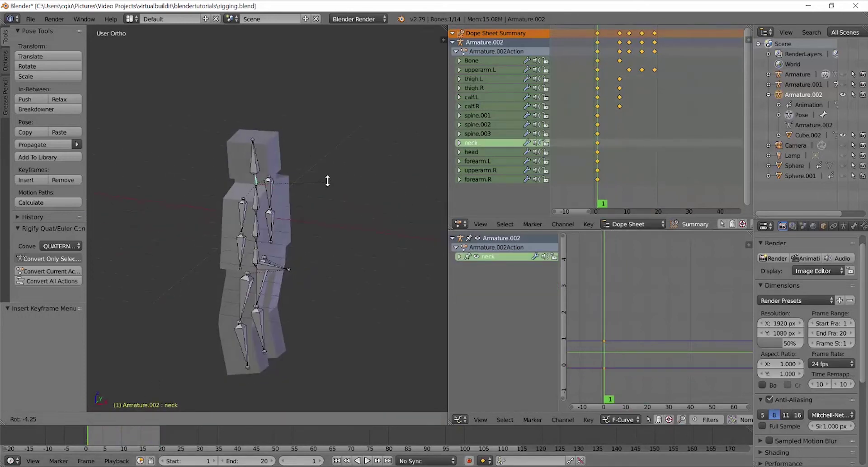
key("x")
key("y")
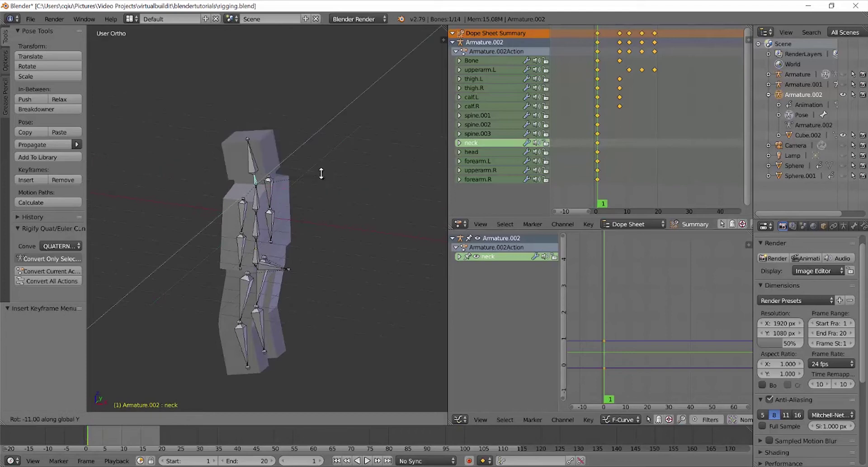
left_click(317, 171)
middle_click_drag(316, 171, 317, 180)
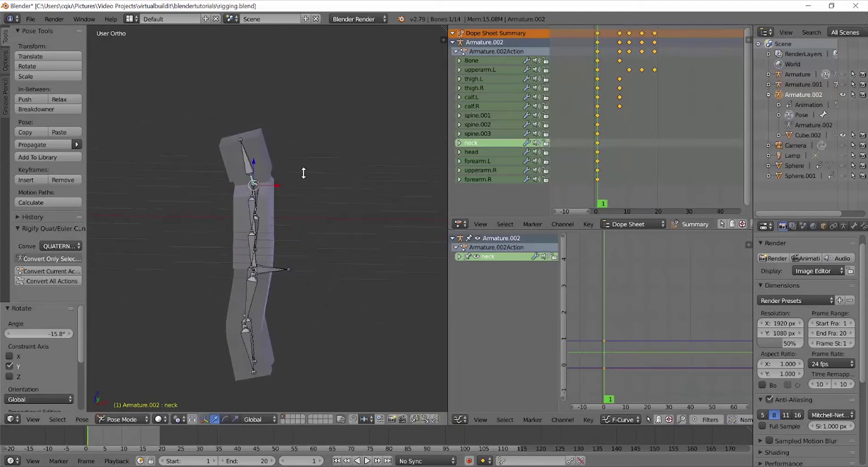
key("i")
left_click(277, 219)
Step: Rotate the neck bone by 16.7° at frame 6 and insert a LocRotScale keyframe
left_click(107, 428)
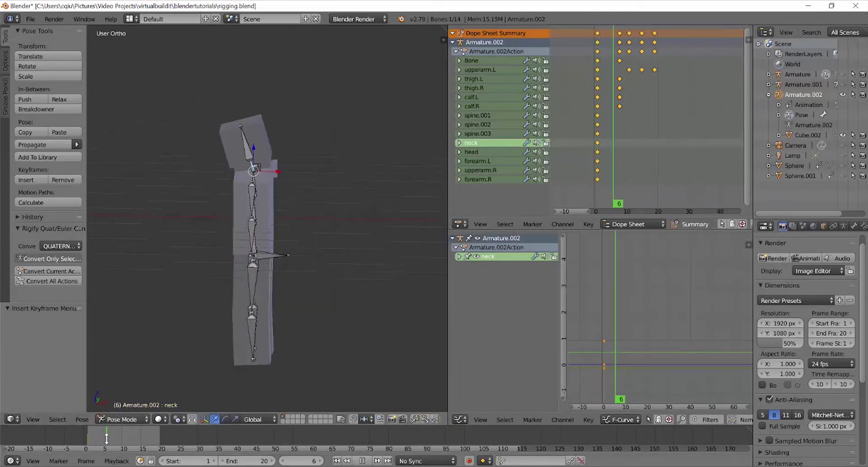
key("r")
left_click(340, 123)
key("i")
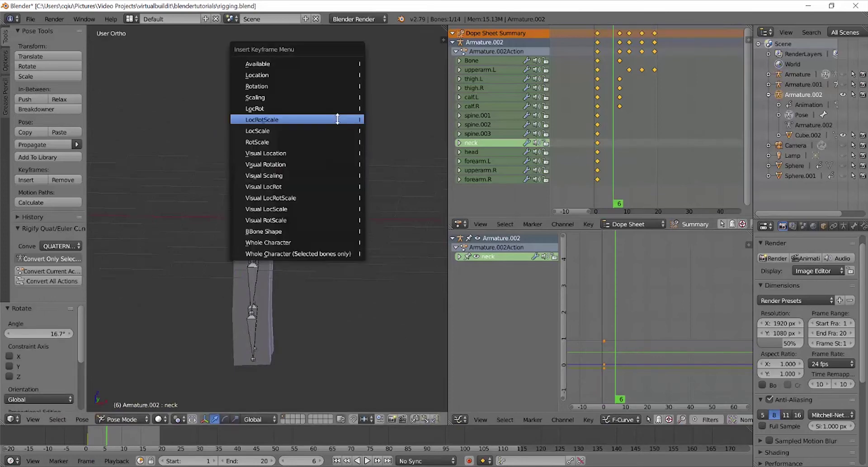
left_click(337, 119)
Step: Play back the animation from frame 0 to check the head lifting with the body
middle_click_drag(289, 209, 327, 225)
left_click_drag(103, 431, 85, 431)
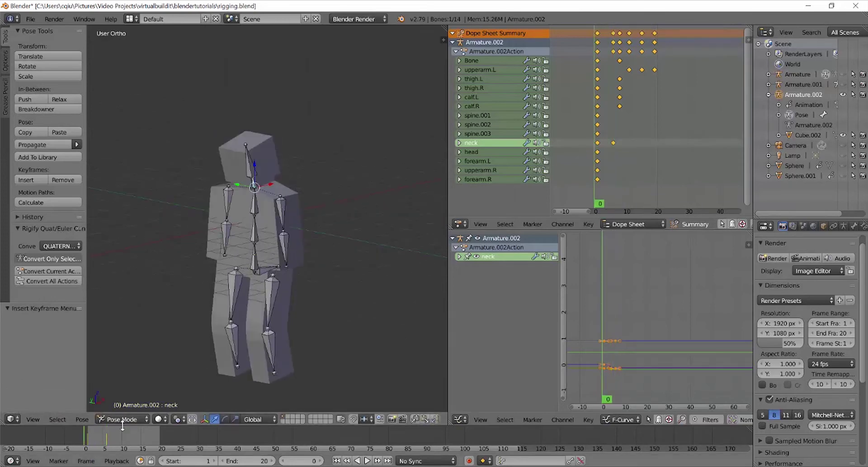
left_click(367, 461)
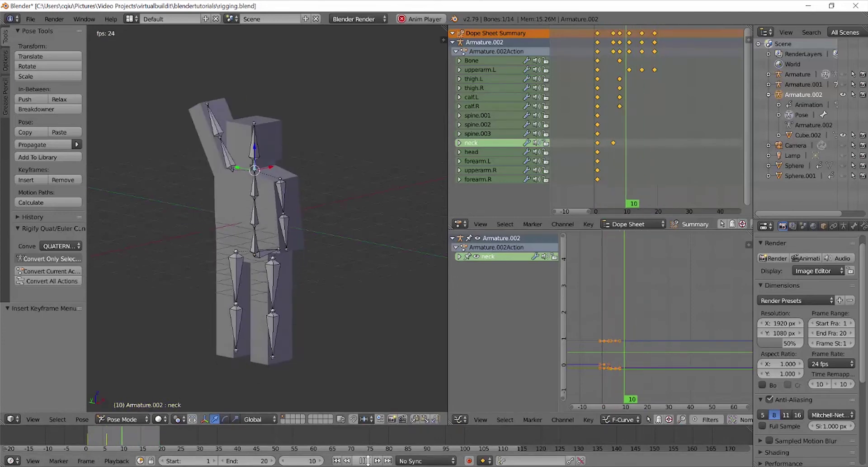
left_click(368, 461)
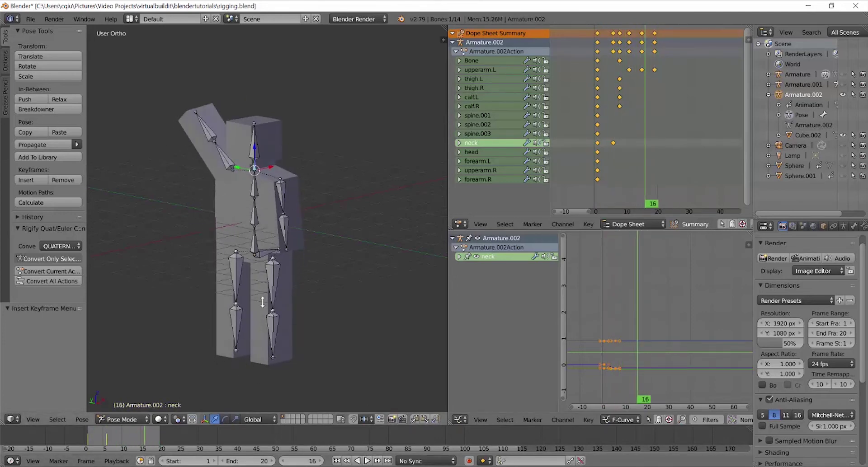
Step: Rotate the upperarm.R bone by -13.6° at frame 1 and insert a LocRotScale keyframe
middle_click_drag(262, 302, 294, 267)
right_click(298, 185)
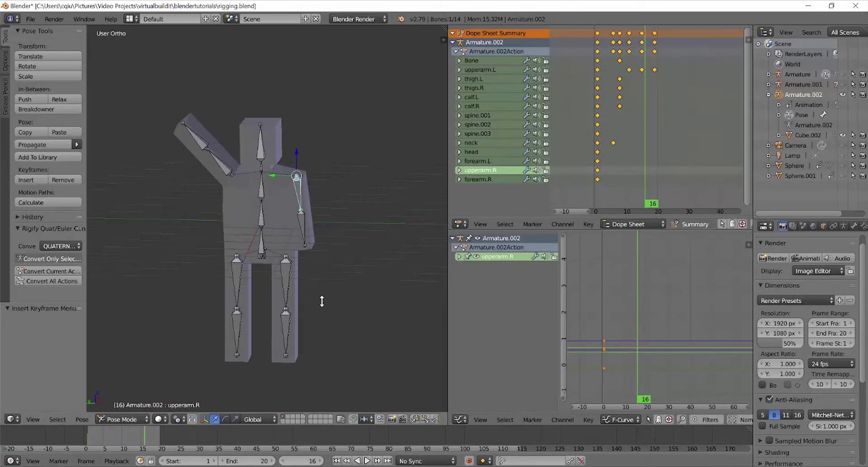
middle_click_drag(322, 302, 340, 302)
left_click_drag(119, 438, 88, 435)
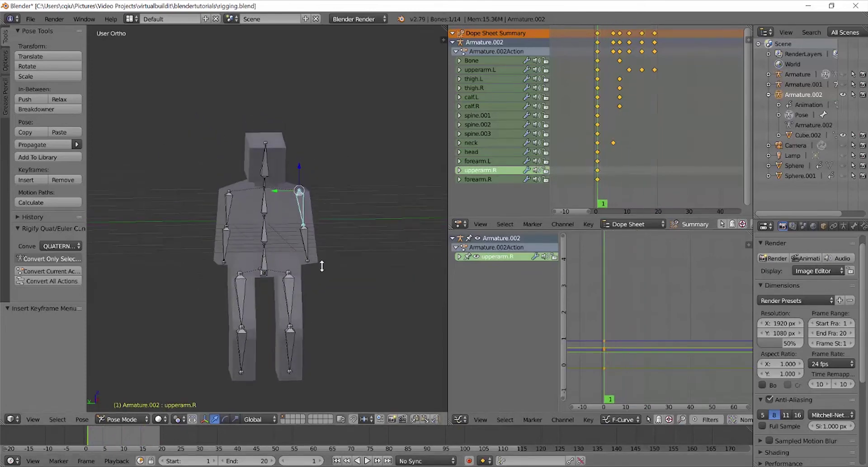
middle_click_drag(322, 266, 302, 273)
key("r")
left_click(311, 276)
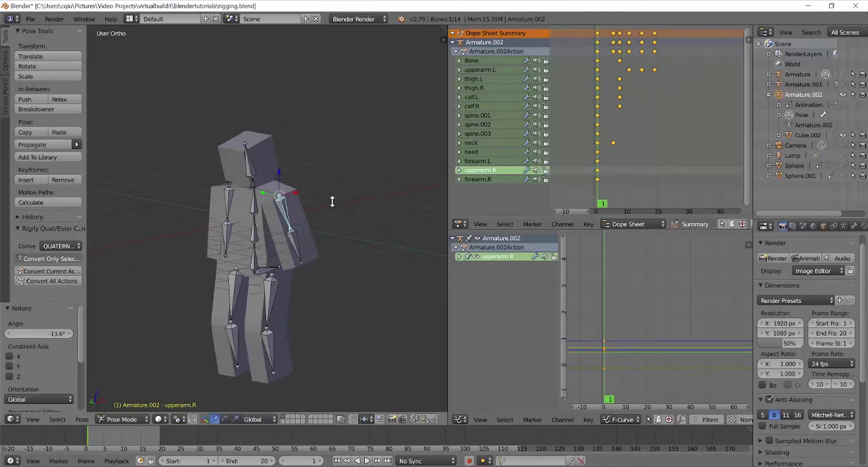
key("i")
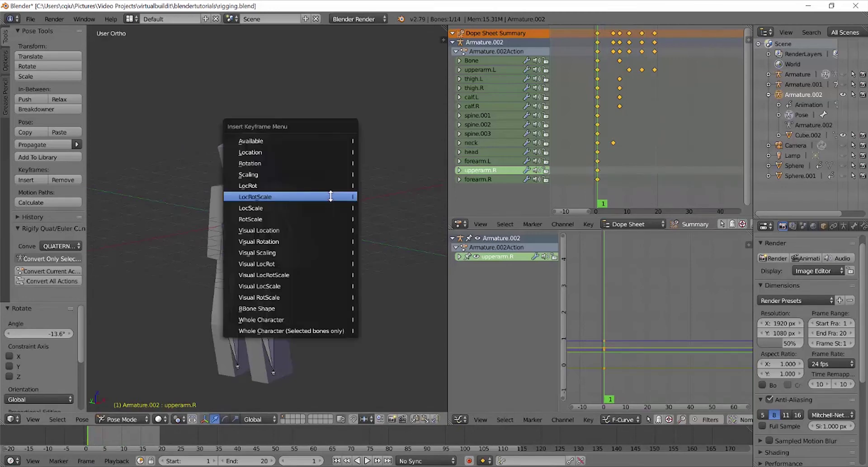
left_click(331, 196)
Step: Rotate the upperarm.R bone by 34.9° at frame 8 and insert a LocRotScale keyframe
key("KP_1")
left_click_drag(82, 444, 115, 434)
middle_click_drag(303, 240, 221, 253)
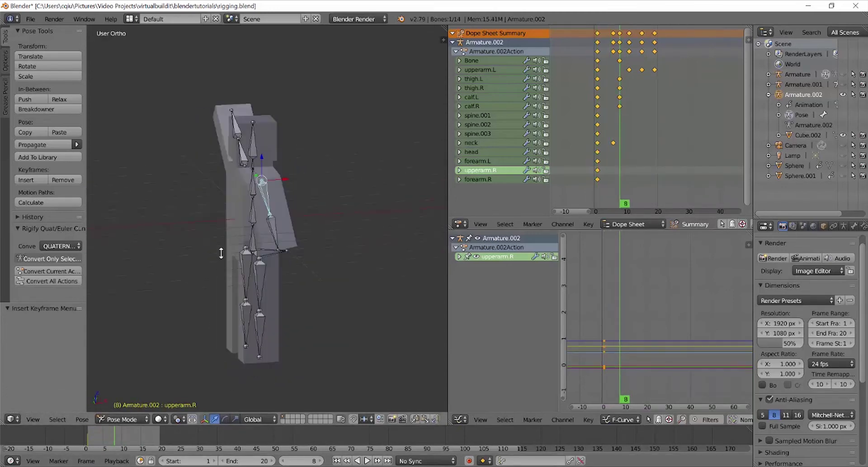
key("r")
left_click(296, 244)
key("i")
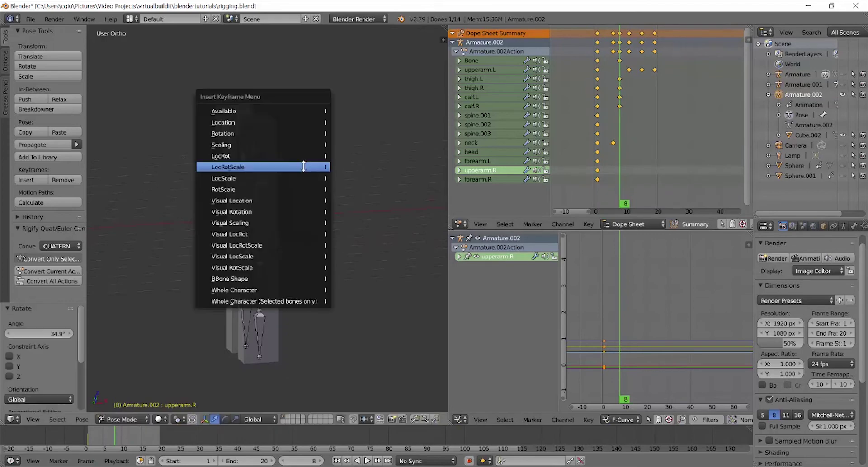
left_click(303, 166)
Step: At frame 11, clear upperarm.R's pose rotation, rotate it 78.3° around the global X axis and start inserting a keyframe
middle_click_drag(231, 327, 270, 327)
left_click_drag(116, 444, 126, 444)
key("alt+r")
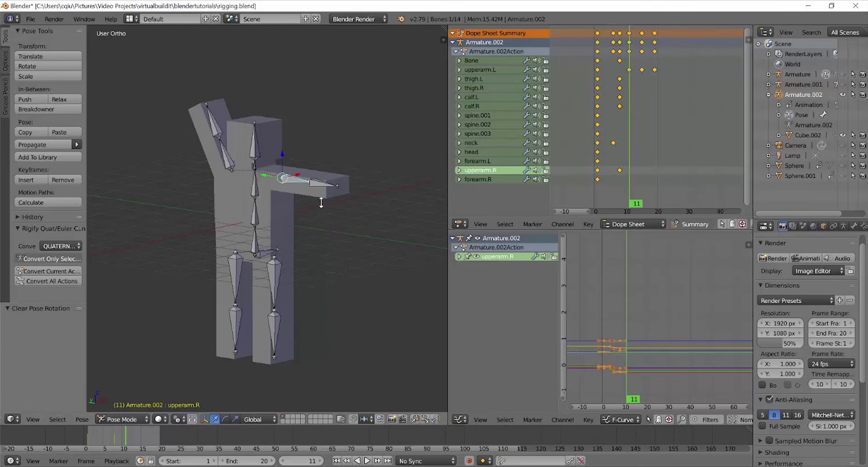
key("r")
key("x")
left_click(317, 262)
key("i")
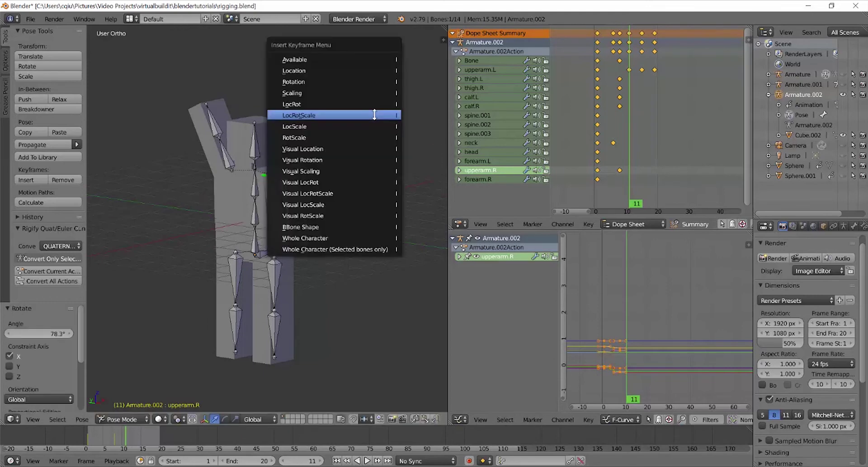
Step: Insert a LocRotScale keyframe for upperarm.R at frame 11, and play the animation back from the start
left_click(374, 116)
middle_click_drag(370, 221, 331, 220)
left_click_drag(112, 441, 84, 442)
left_click(367, 461)
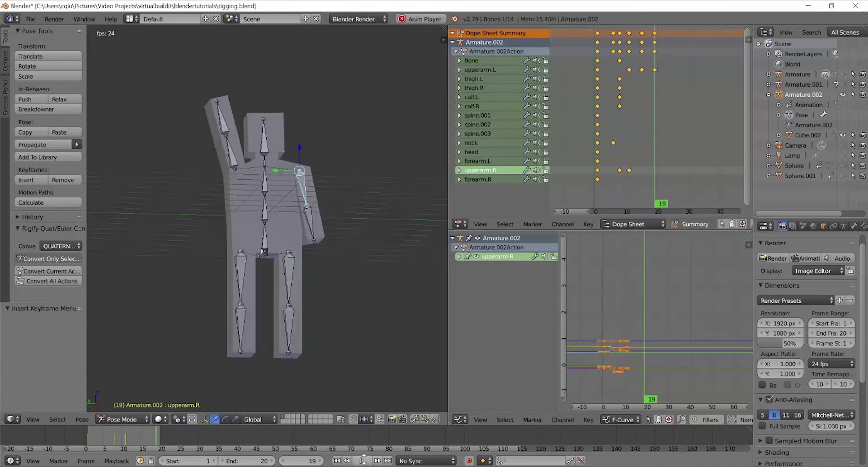
left_click(367, 461)
Step: At frame 8, clear the rotation of upperarm.R, rotate the arm down with a slight outward angle, and insert a keyframe
key("Left")
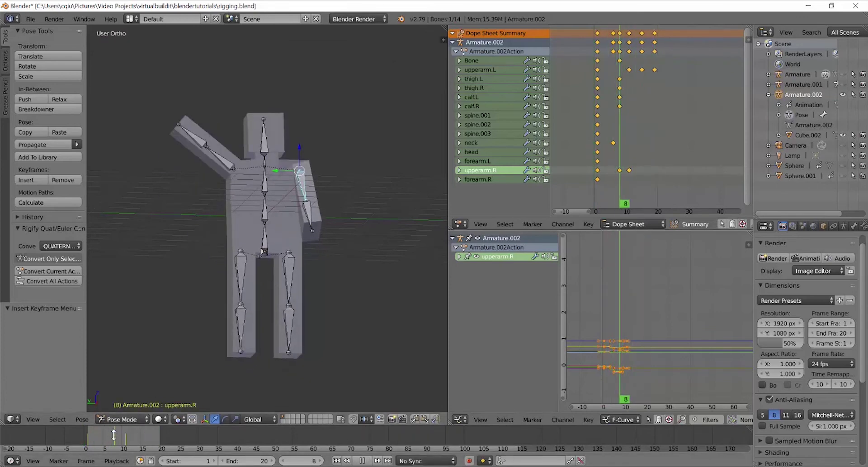
key("r")
left_click(330, 229)
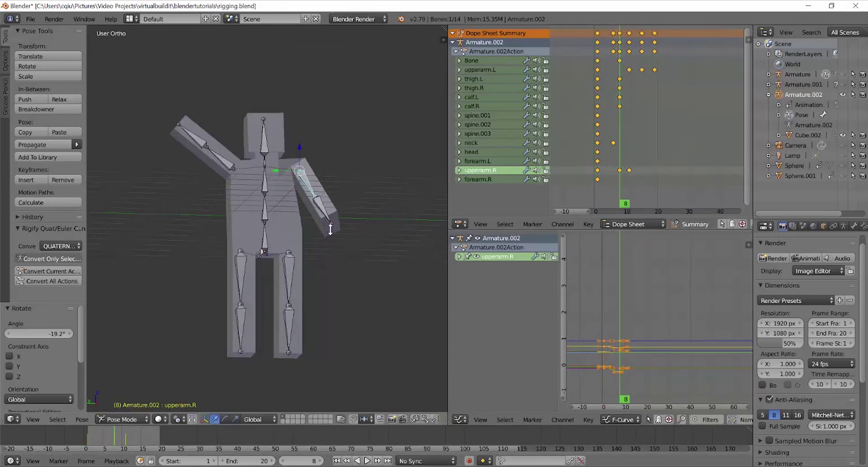
key("alt+r")
key("r")
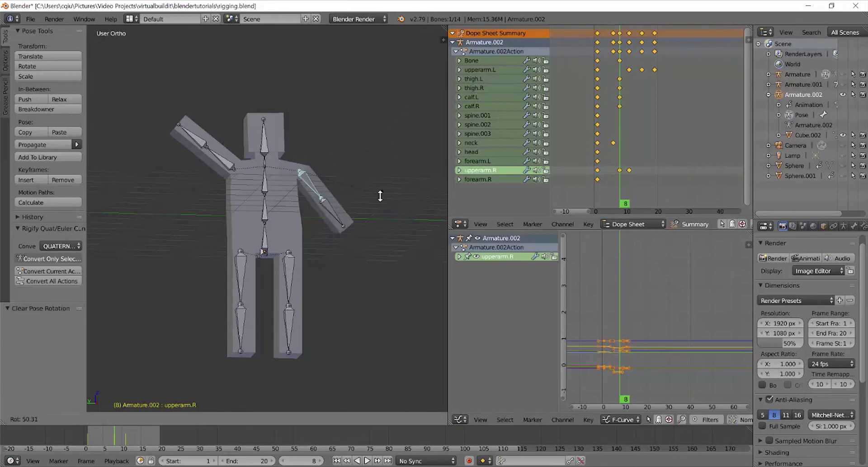
left_click(370, 209)
key("i")
left_click(372, 185)
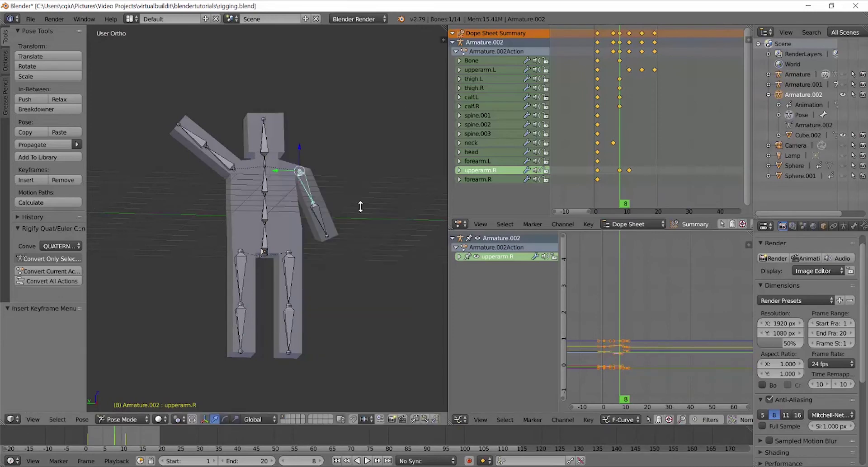
Step: Play the animation from the first frame to check the movement of upperarm.R
left_click(88, 435)
left_click(367, 461)
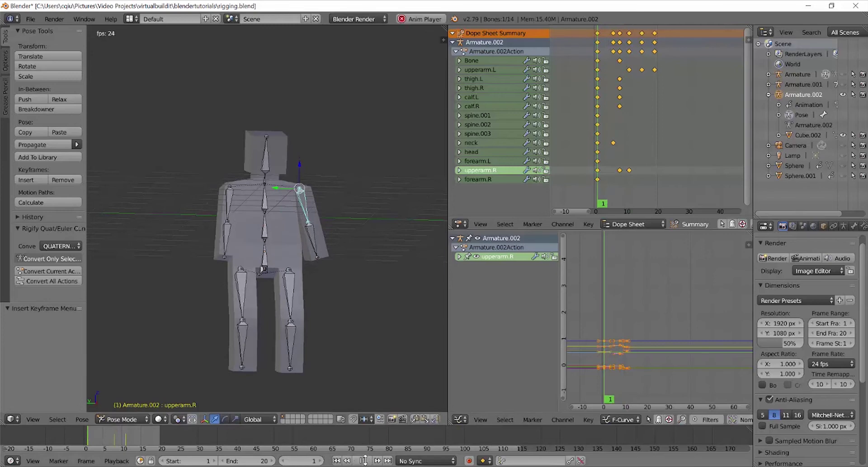
left_click(366, 461)
Step: At frame 0, rotate upperarm.R about 12° around global X toward the body and insert a keyframe
left_click(86, 429)
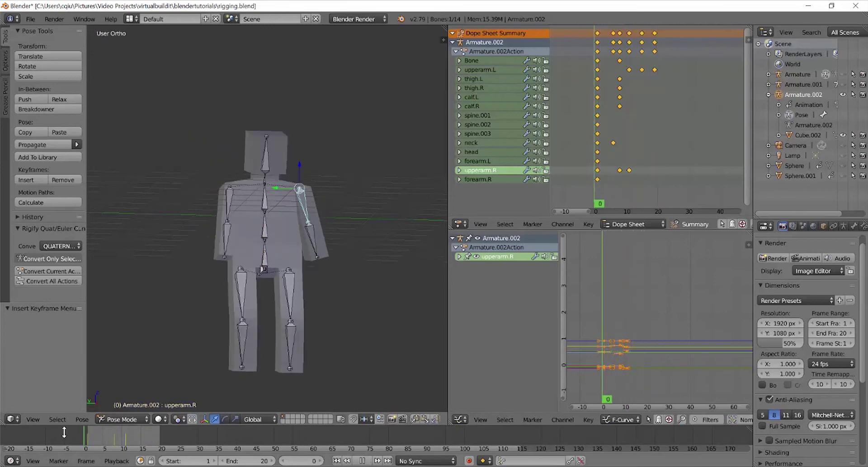
key("r")
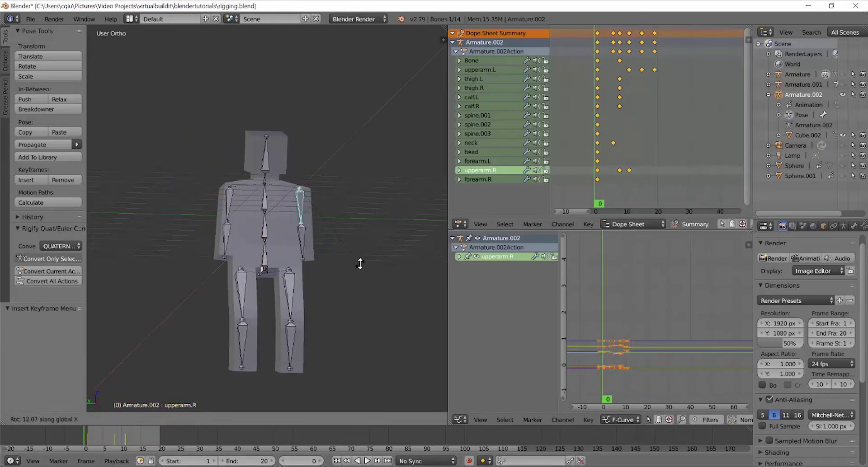
left_click(361, 263)
key("i")
left_click(364, 211)
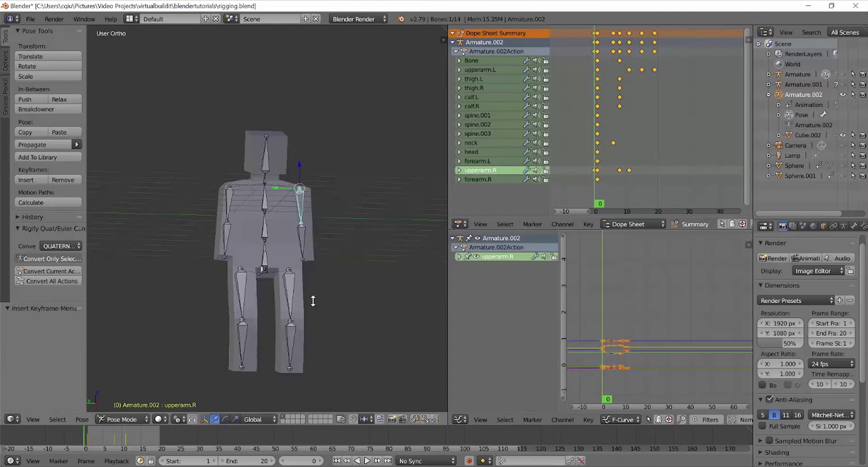
Step: Delete the upperarm.R keyframe at frame 1 in the dope sheet
key("alt+a")
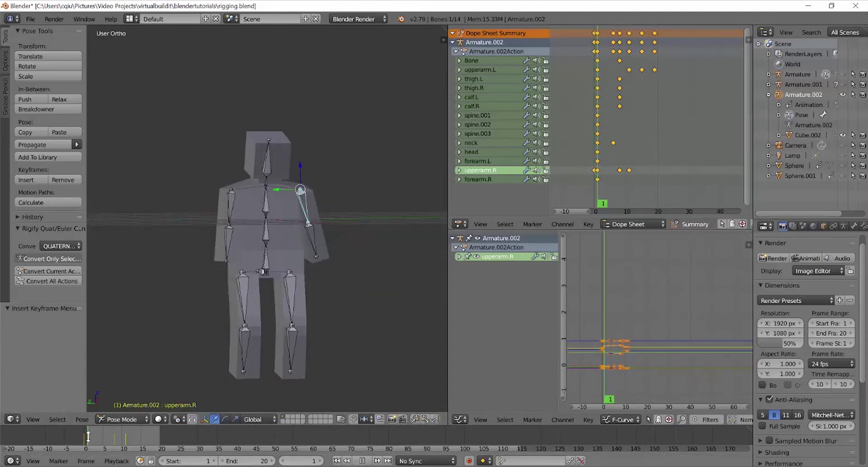
key("alt+a")
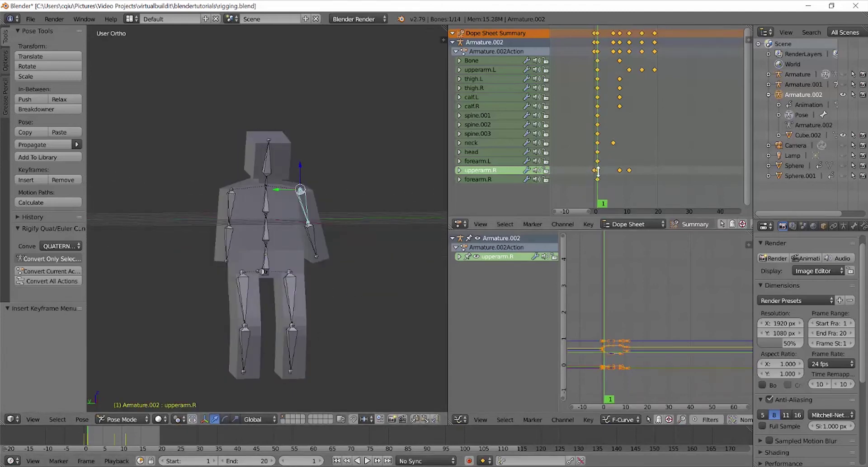
key("x")
left_click(583, 172)
left_click(87, 437)
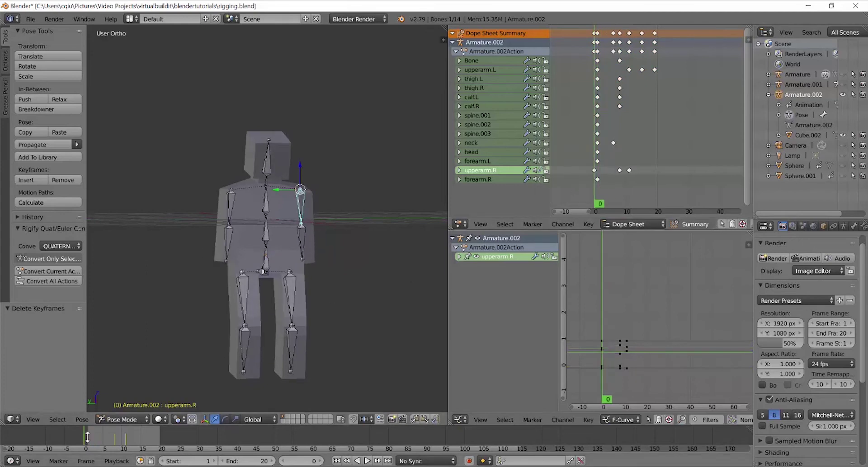
Step: Play the animation again and return to frame 0
key("alt+a")
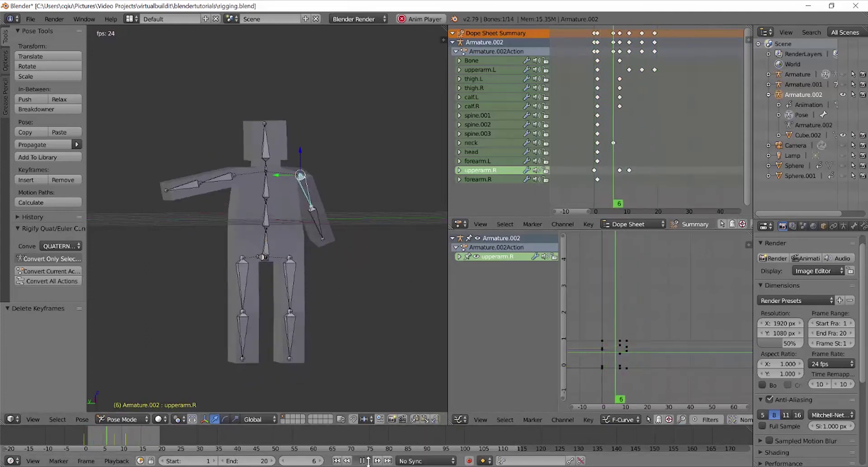
key("alt+a")
left_click_drag(96, 437, 84, 438)
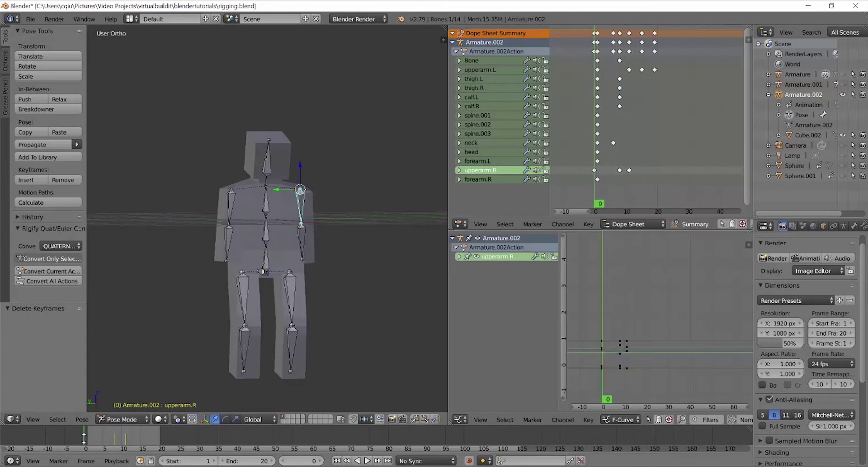
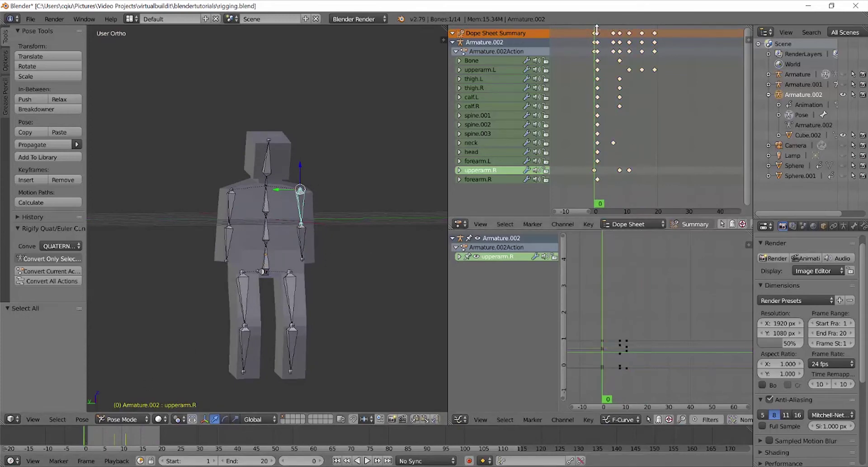
Step: Shift all keyframes from frame 1 onward forward by 4 frames in the dope sheet, leaving the frame 0 key in place
left_click_drag(597, 28, 676, 176)
key("g")
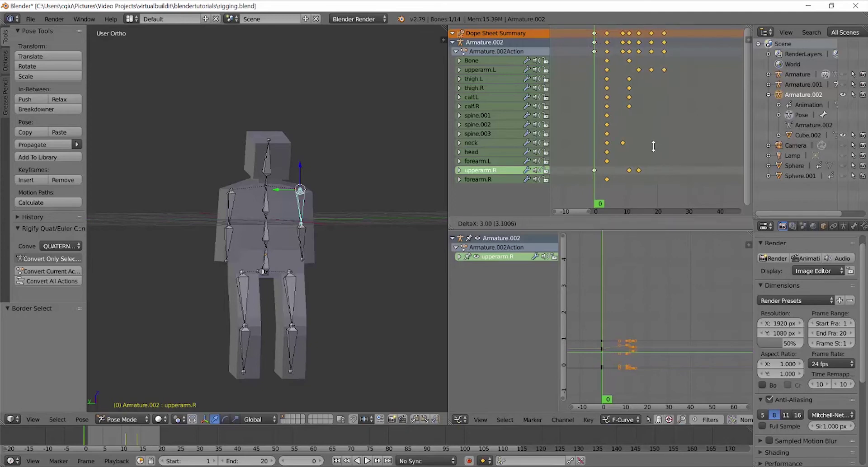
left_click(657, 146)
key("a")
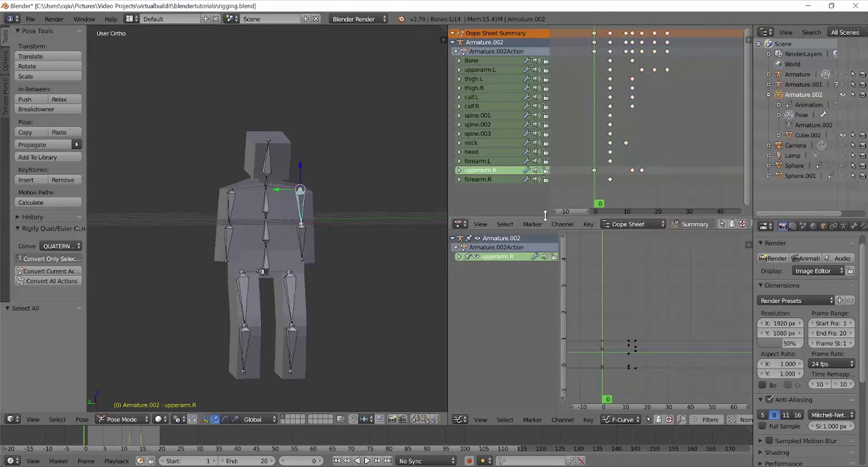
Step: Select the upperarm.R keyframe at frame 0 and play the animation to review its timing
left_click(596, 170)
key("alt+a")
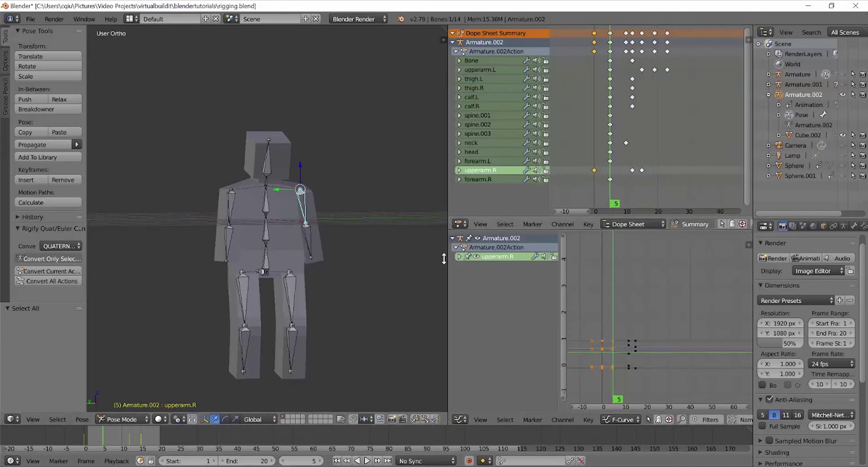
key("Escape")
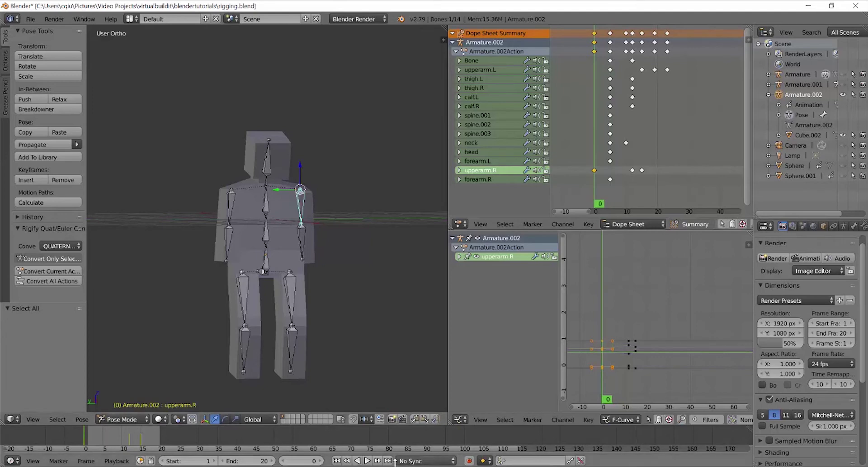
left_click(366, 461)
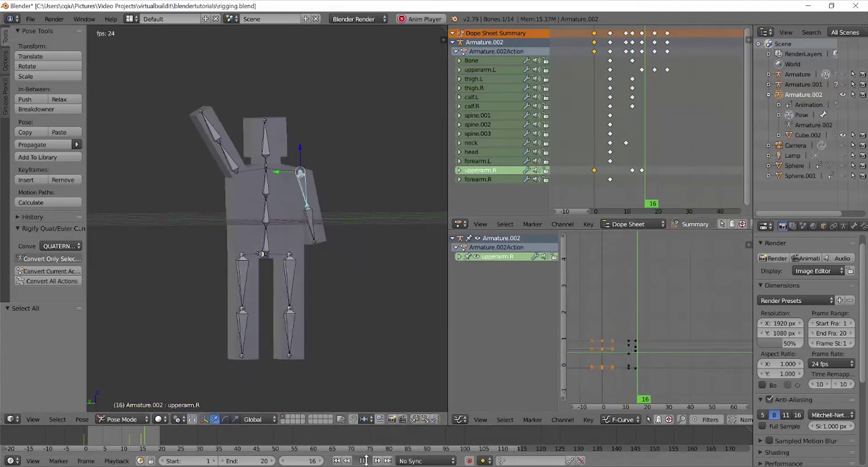
key("Escape")
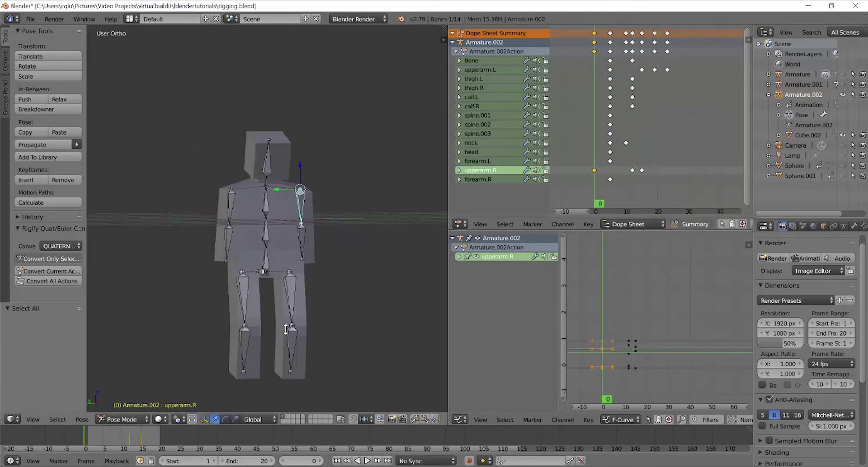
Step: Rotate upperarm.R by about -24° at frame 0 from an orbited view and insert a LocRotScale keyframe
middle_click_drag(285, 329, 310, 296)
key("r")
left_click(348, 284)
key("i")
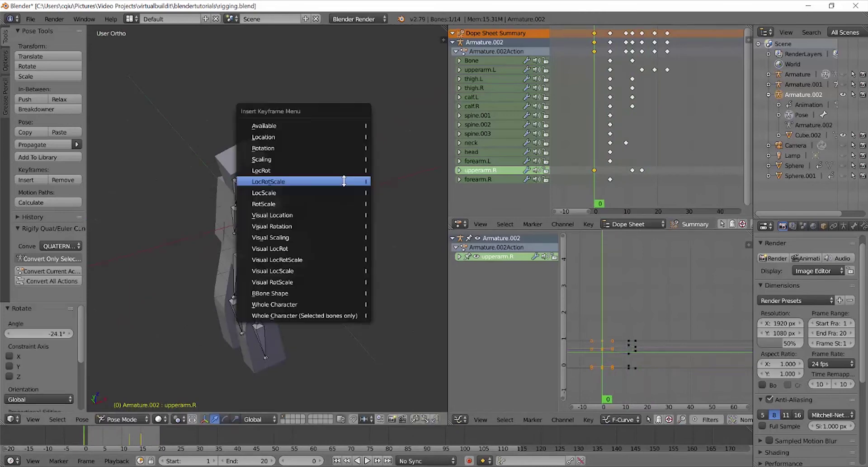
left_click(344, 181)
middle_click_drag(344, 181, 345, 332)
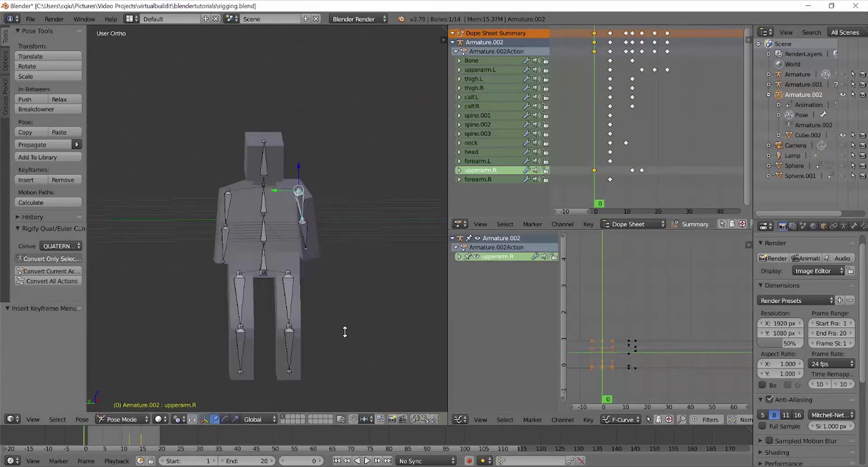
Step: Move the selected upperarm.R keyframe to frame 2 and play the animation
key("g")
left_click(617, 174)
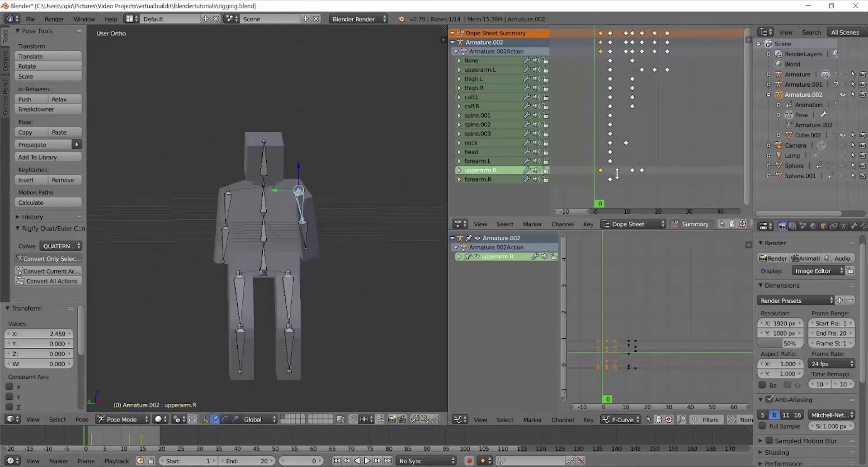
key("alt+a")
key("Escape")
Step: Select all bones of the armature and clear their rotation and location at frame 0
key("a")
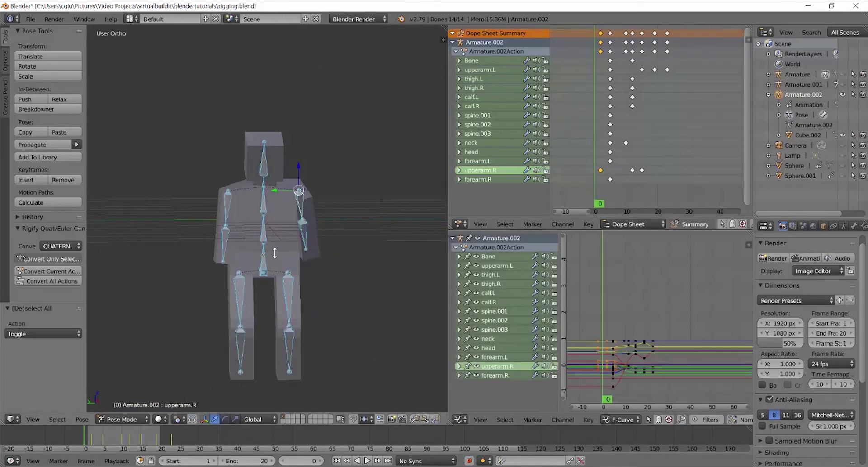
key("alt+r")
key("alt+g")
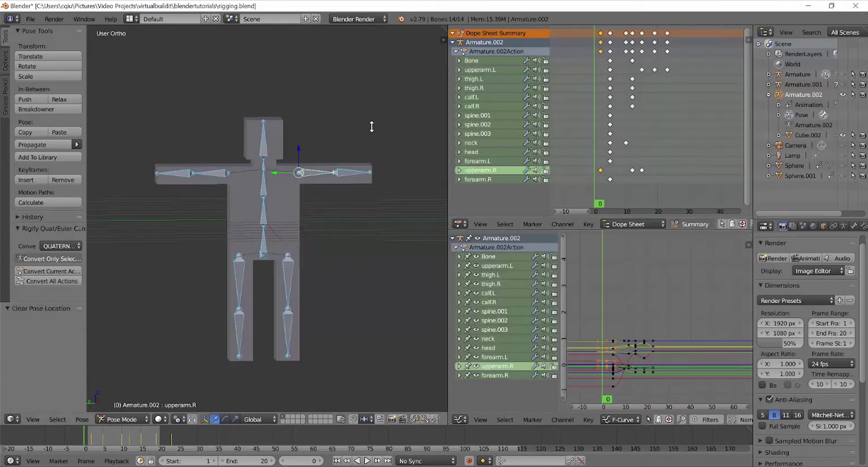
Step: Rotate upperarm.R about 80° down to the side of the body and keyframe it at frame 0
right_click(316, 172)
key("r")
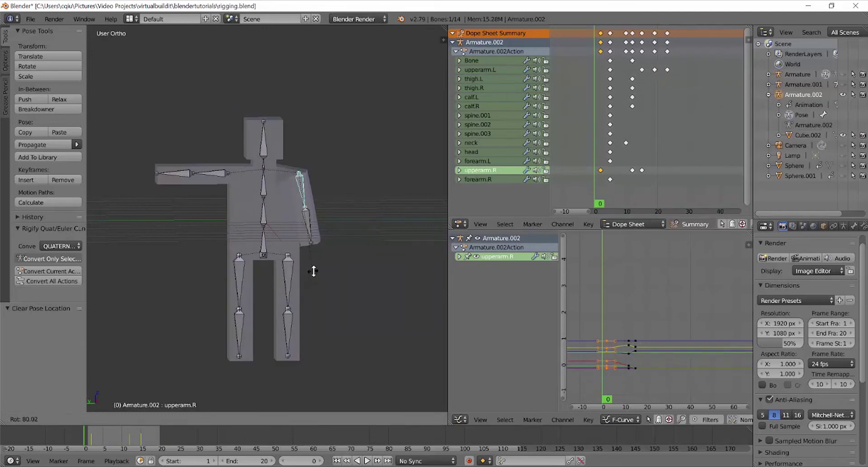
left_click(313, 271)
key("i")
left_click(372, 120)
Step: Select upperarm.L, rotate it about -84° around global X down to the side, and keyframe it at frame 0
key("ctrl+shift+m")
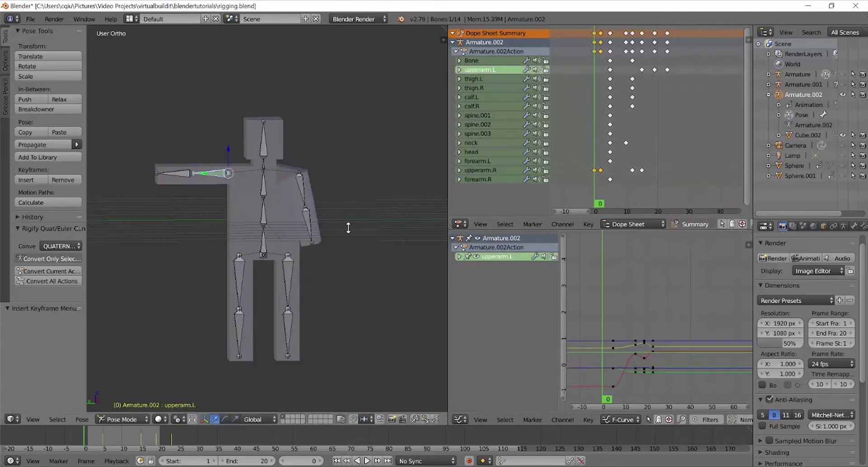
key("r")
left_click(291, 71)
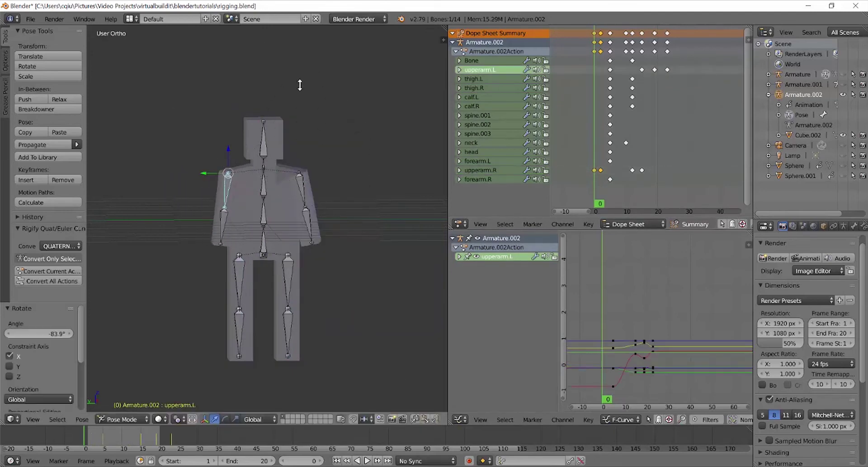
key("i")
left_click(300, 82)
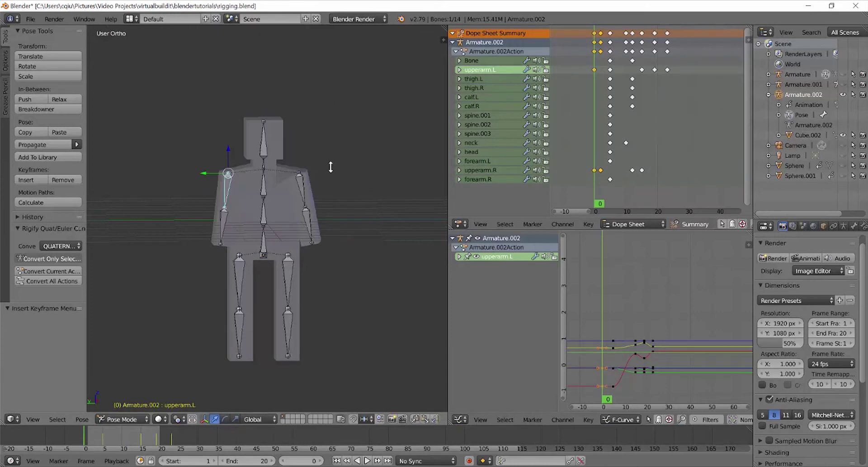
key("i")
left_click(317, 179)
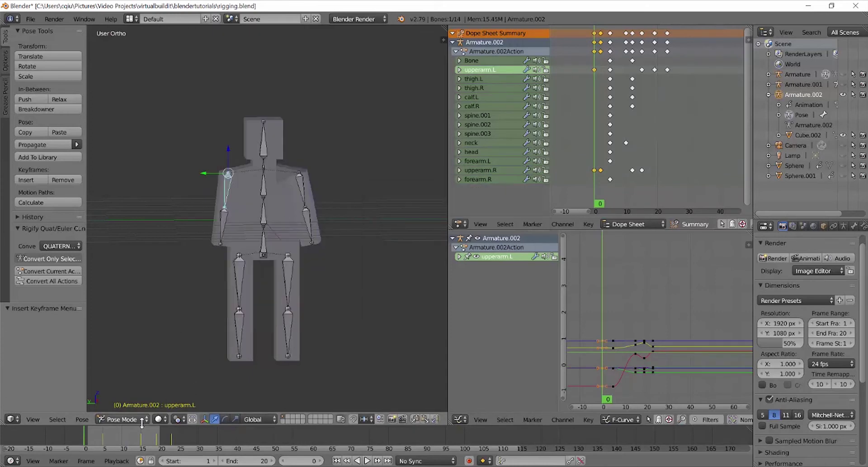
Step: Select all bones and insert a keyframe for the whole pose at frame 0
key("a")
key("i")
left_click(308, 156)
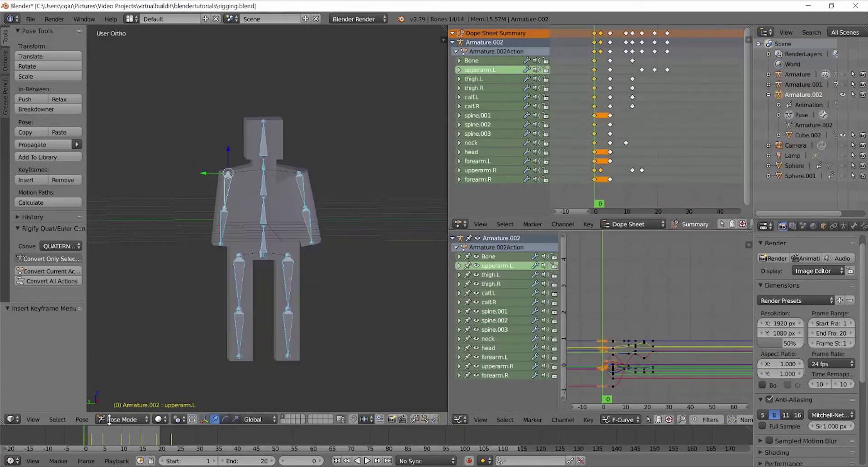
Step: Deselect all bones and play the animation to check the new starting pose
key("a")
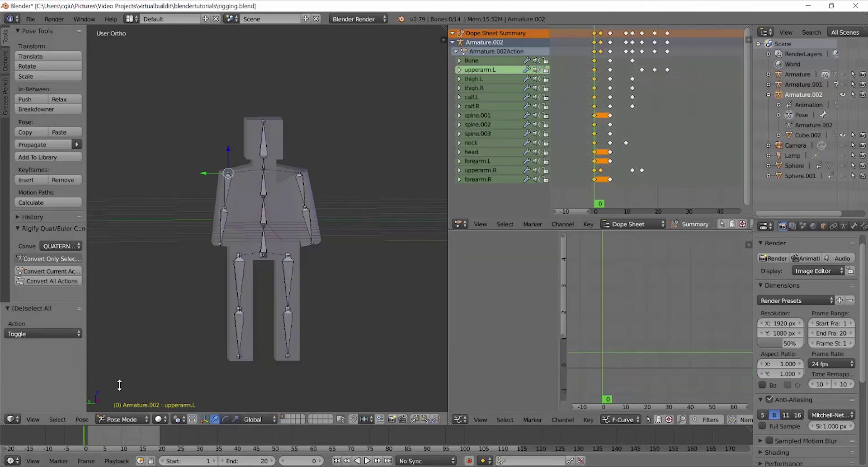
left_click(368, 461)
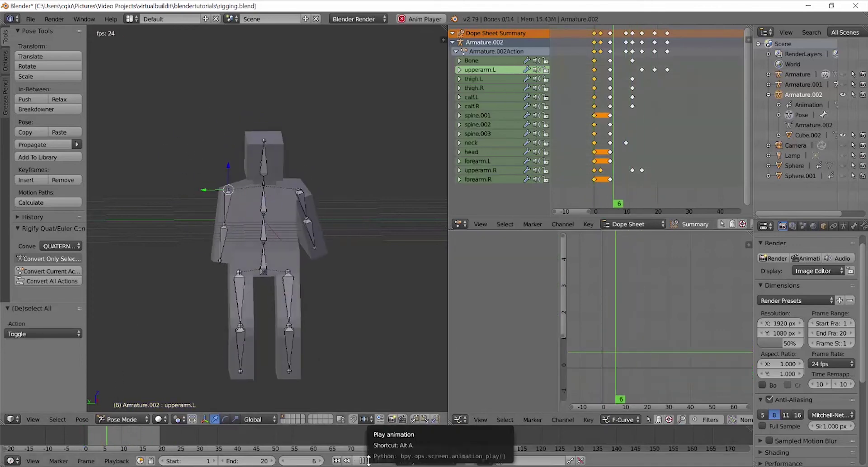
left_click(364, 462)
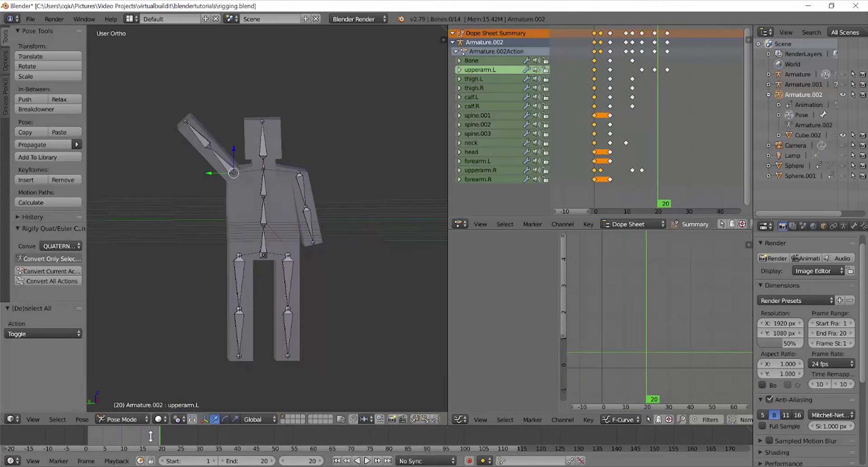
Step: Deselect all bones, select upperarm.R at frame 0 and try rotating it in a side view
left_click(66, 437)
key("a")
right_click(601, 170)
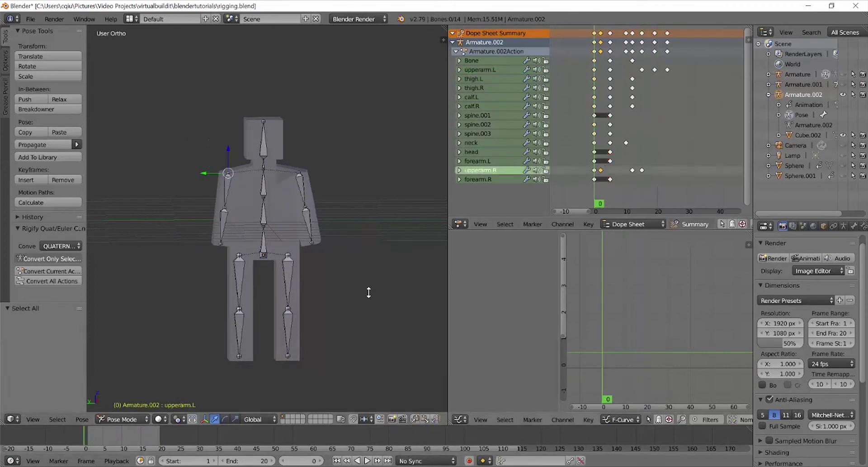
right_click(299, 187)
middle_click_drag(323, 220, 275, 232)
key("r")
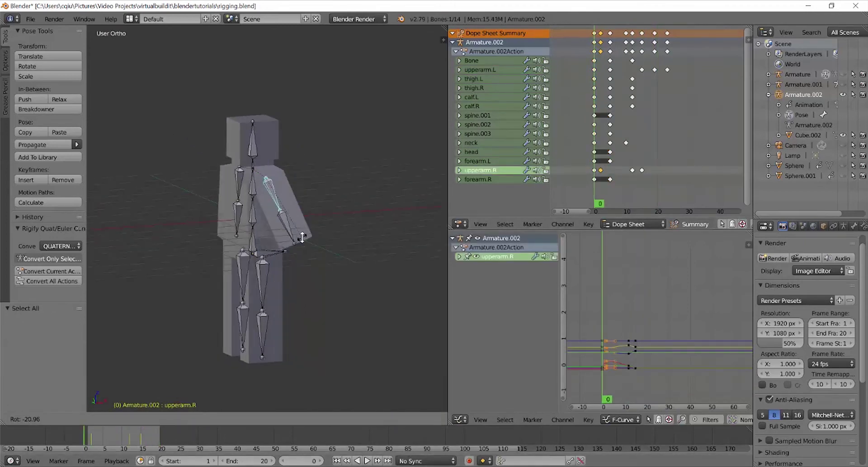
right_click(302, 238)
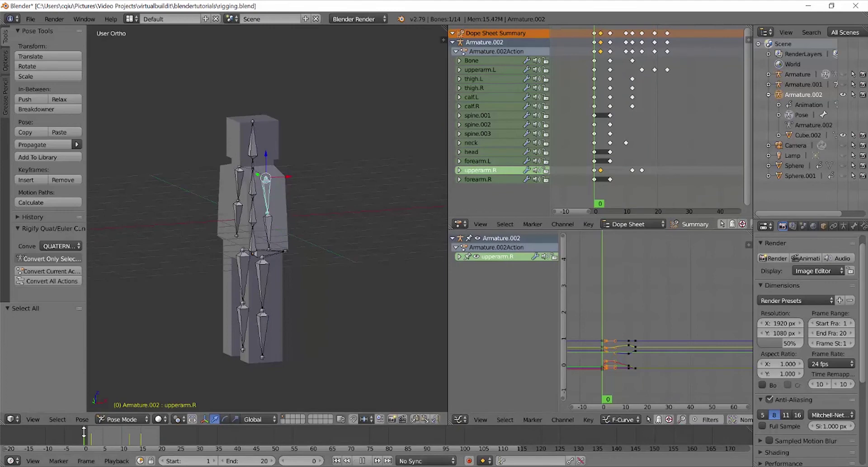
Step: Rotate upperarm.R by about -20° and again by 14.3° at frame 2, and insert a keyframe there
left_click_drag(84, 433, 91, 434)
key("r")
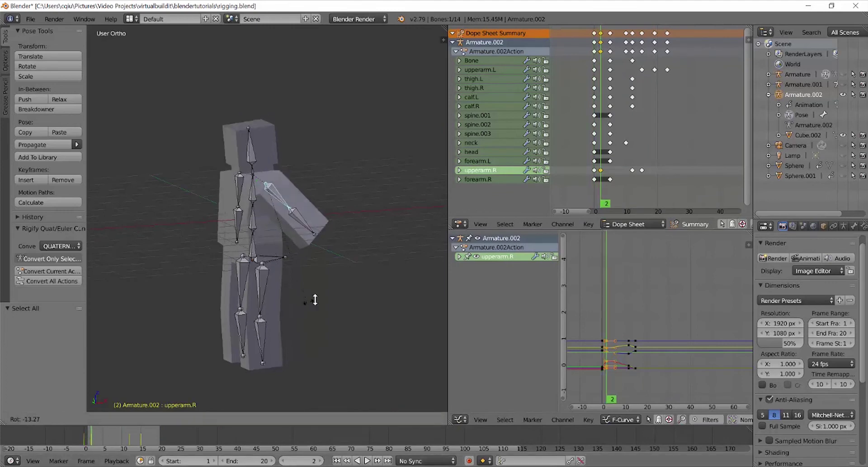
left_click(321, 297)
key("r")
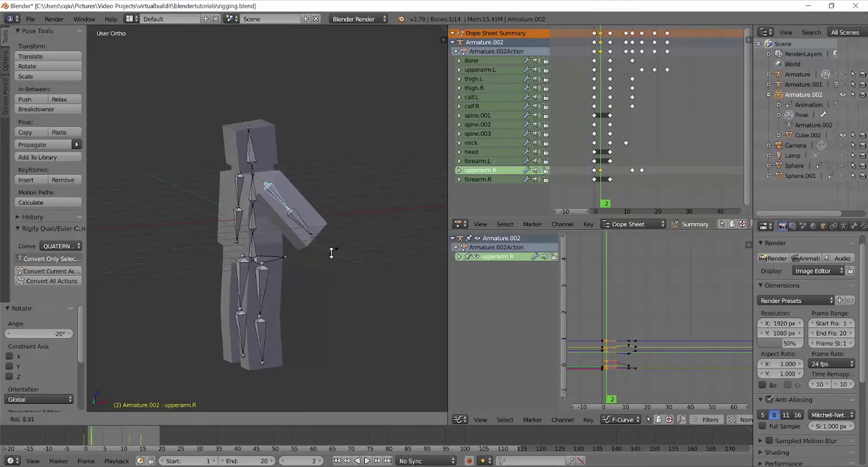
left_click(322, 255)
middle_click_drag(317, 255, 358, 243)
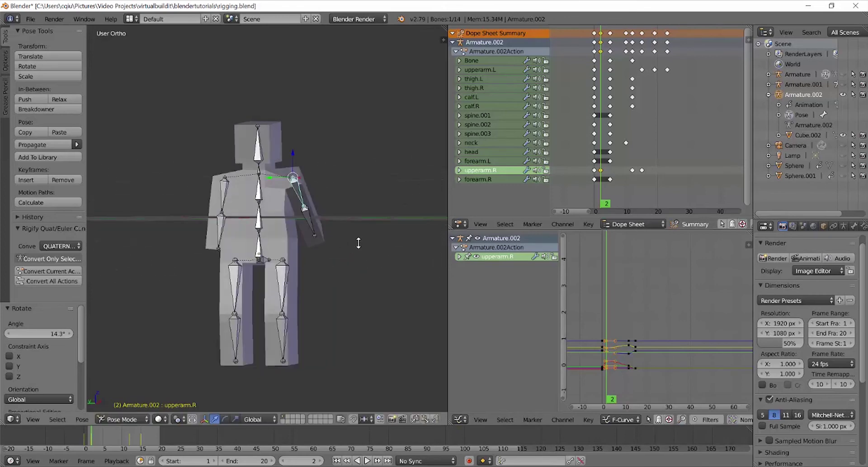
key("i")
left_click(346, 207)
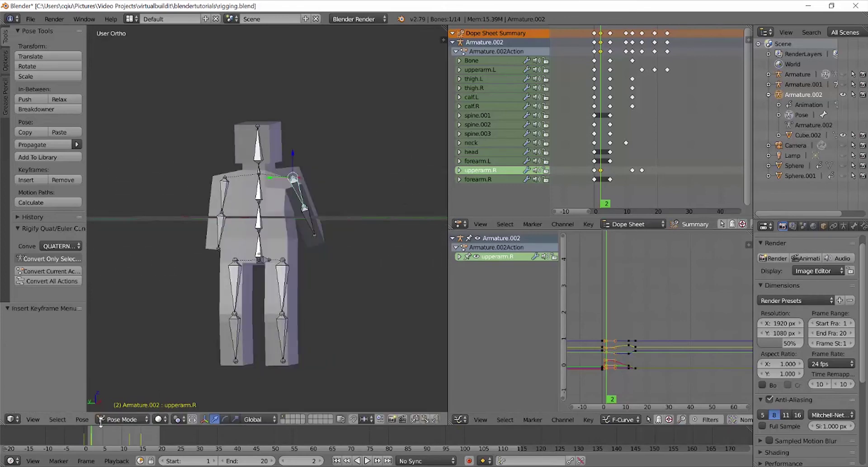
Step: Rotate upperarm.R about 52.9° around global Y at frame 12 and insert a keyframe for it
left_click(110, 433)
left_click_drag(122, 433, 131, 433)
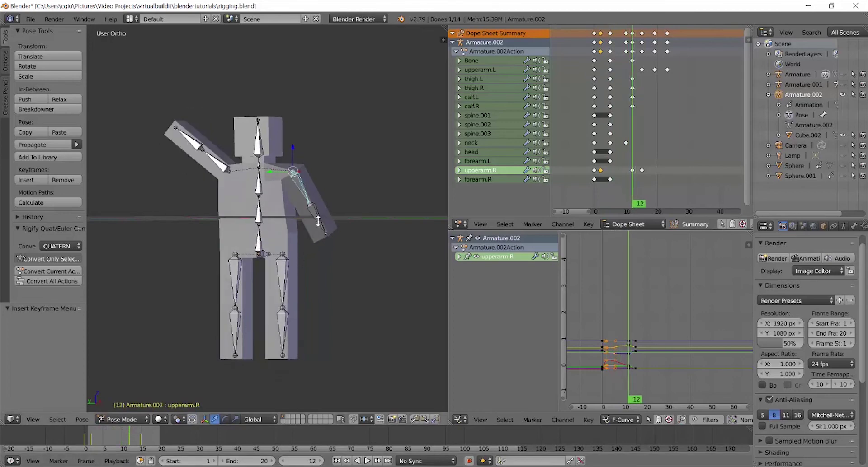
key("r")
middle_click_drag(343, 239, 342, 179)
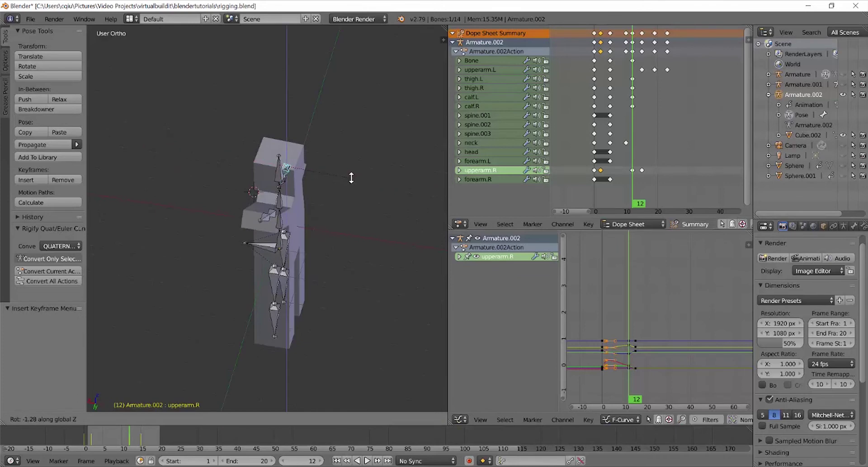
left_click(330, 125)
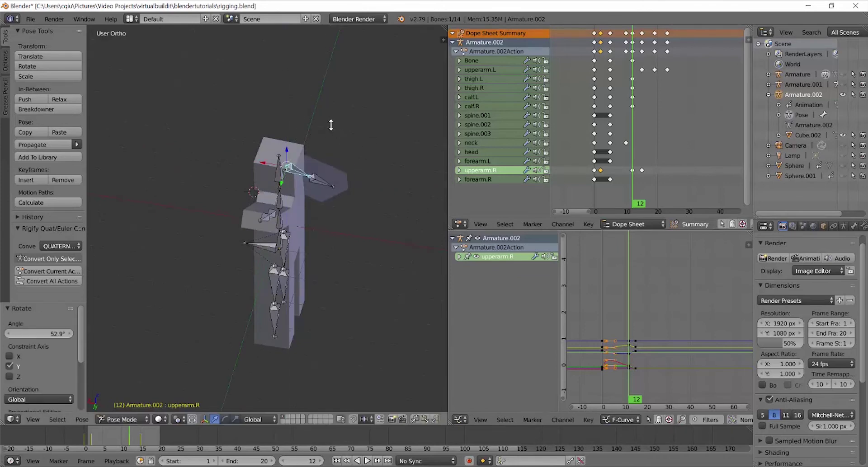
key("i")
left_click(343, 119)
Step: Play the animation to check the revised swing of the upperarm.R bone
middle_click_drag(337, 215, 195, 374)
key("alt+a")
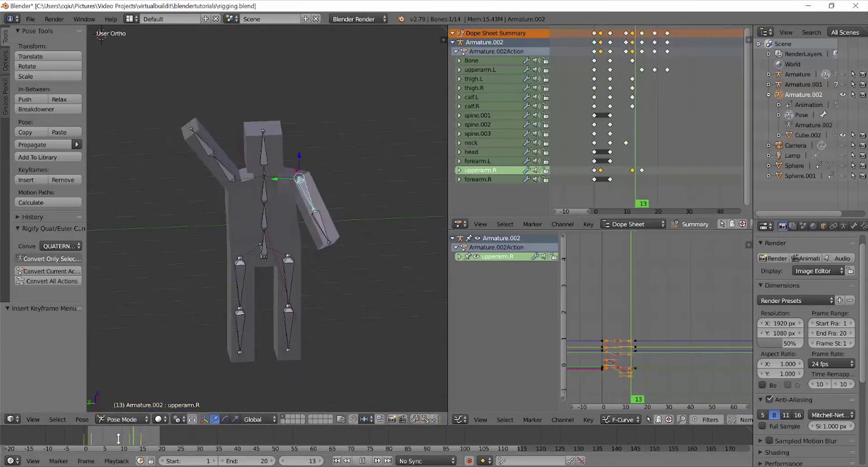
key("Escape")
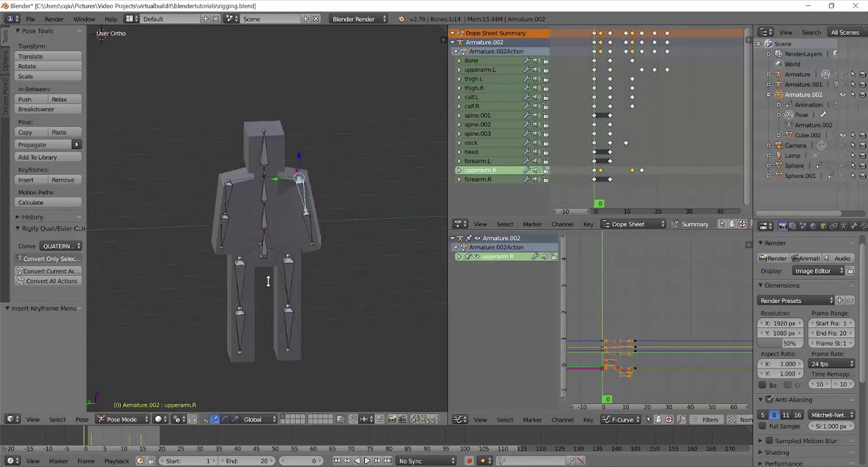
middle_click_drag(268, 281, 360, 417)
left_click(367, 460)
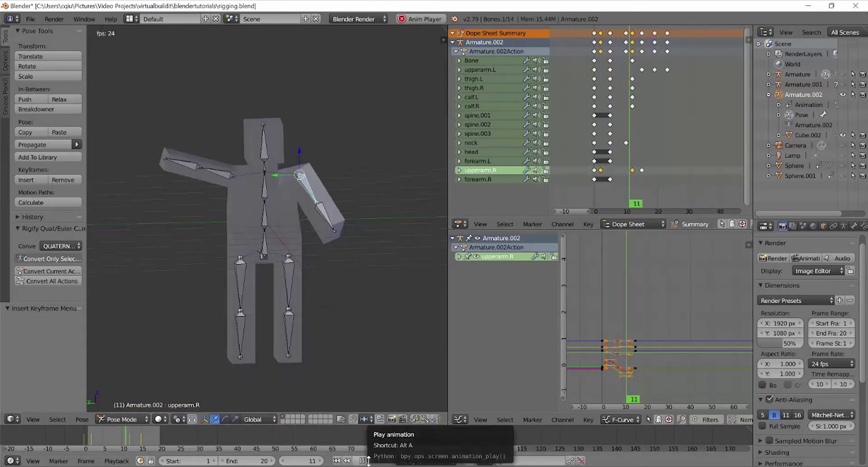
left_click(362, 461)
Step: Set the animation's end frame to 27 and play it through to check the longer range
left_click(183, 434)
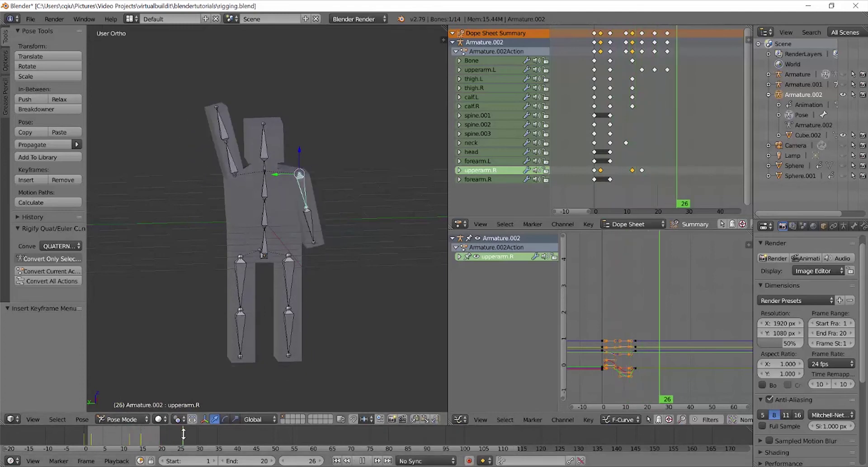
left_click_drag(183, 438, 86, 437)
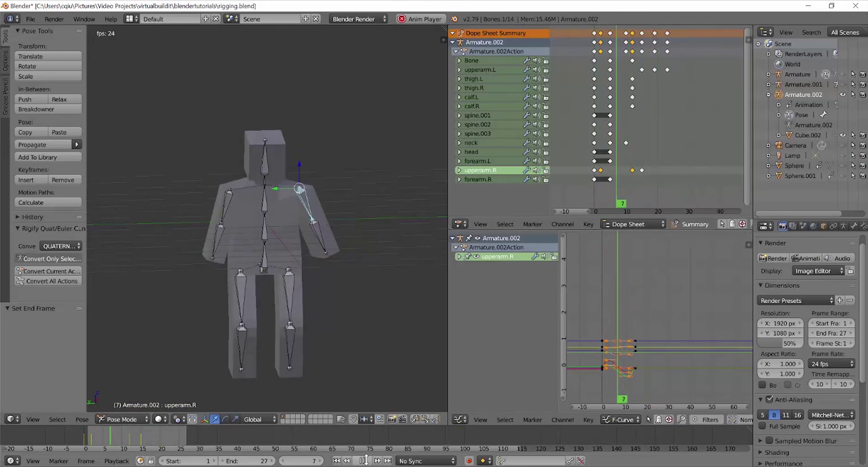
key("alt+a")
Step: Select the forearm.L bone and insert a keyframe for it at frame 10
right_click(201, 139)
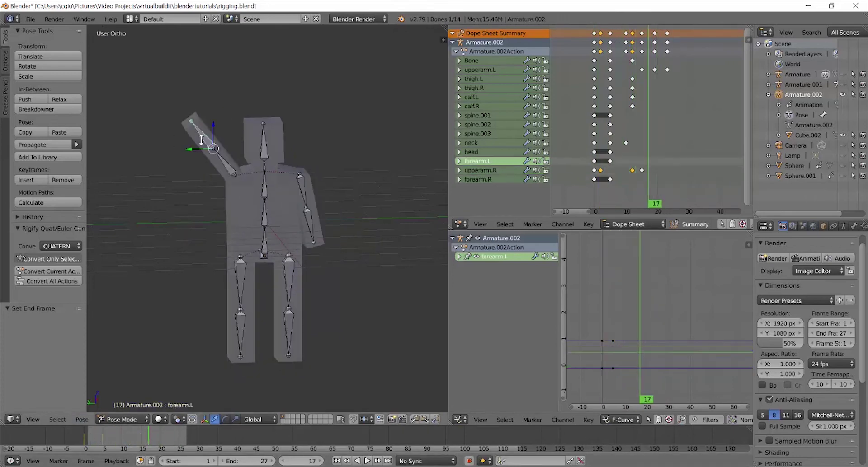
middle_click_drag(208, 141, 206, 284)
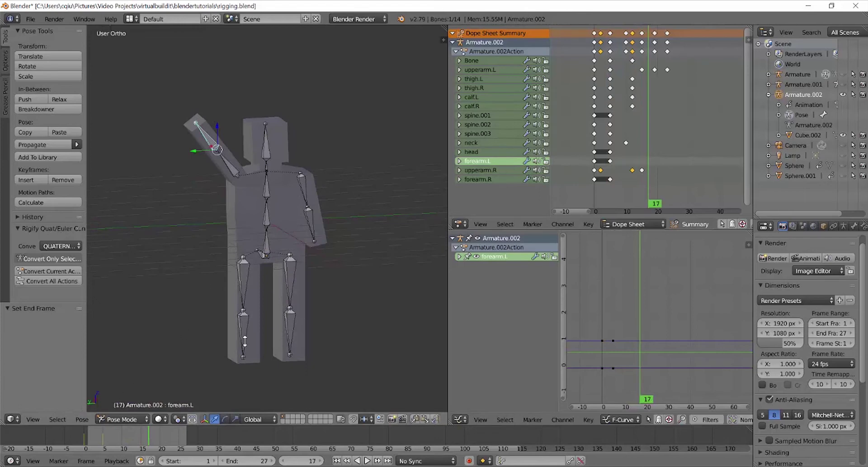
key("Left")
key("Left")
key("Left")
key("Left")
key("Left")
key("Left")
key("Left")
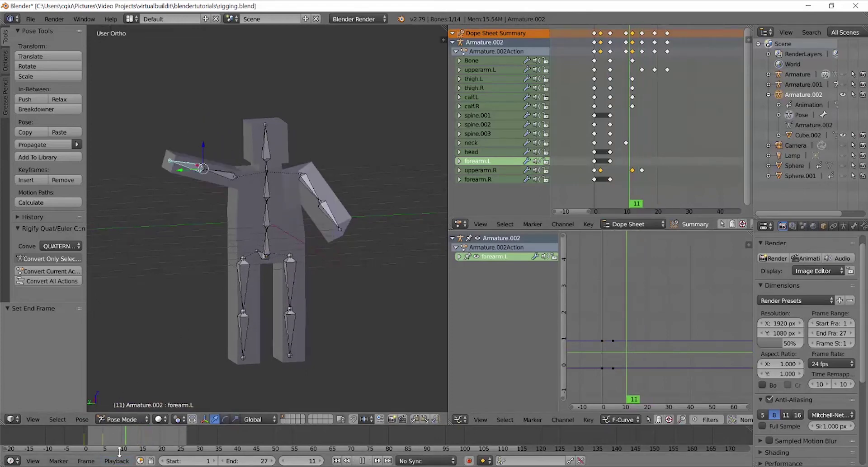
key("i")
left_click(278, 154)
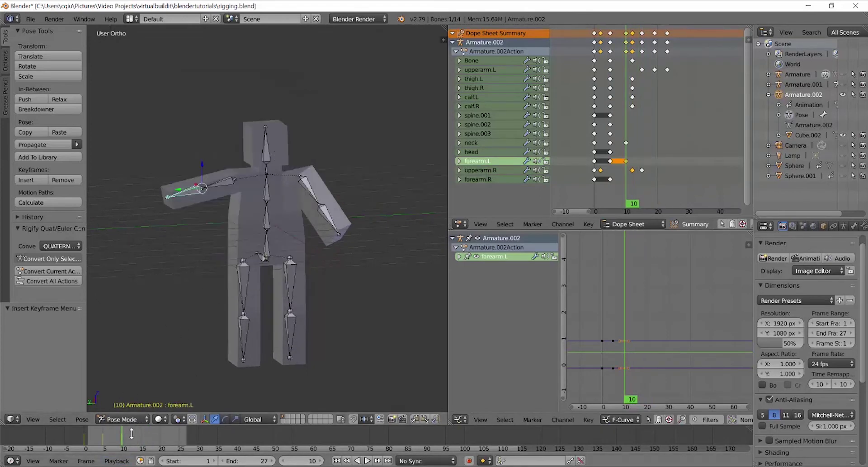
Step: Undo the frame 10 keyframe and insert a keyframe for forearm.L at frame 12 instead
key("Right")
key("Right")
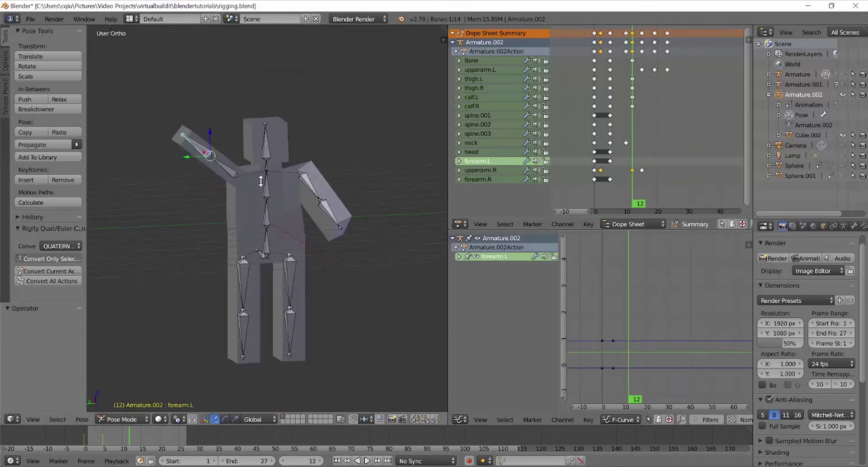
key("i")
left_click(268, 162)
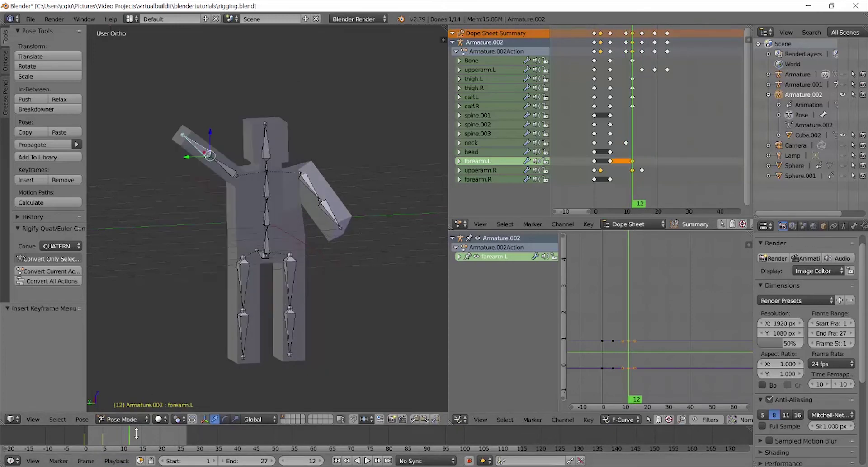
Step: Bend forearm.L outward, away from the head, at frame 15 and insert a keyframe for it
key("Right")
key("Right")
key("Right")
key("r")
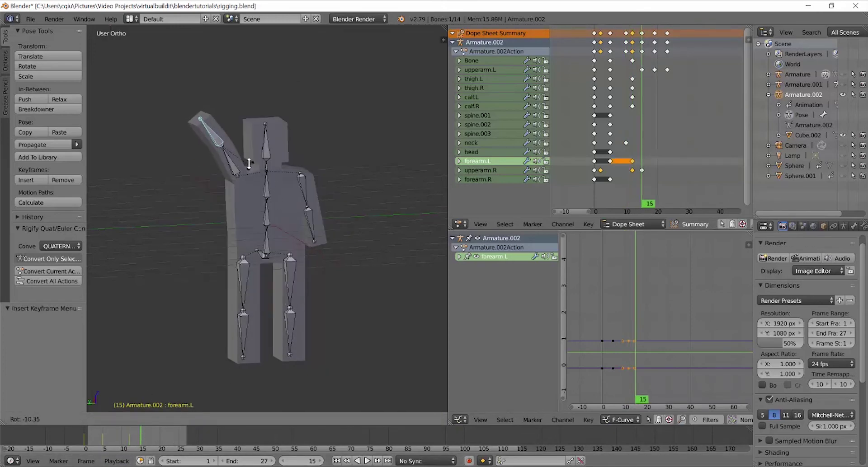
left_click(246, 158)
key("i")
left_click(263, 136)
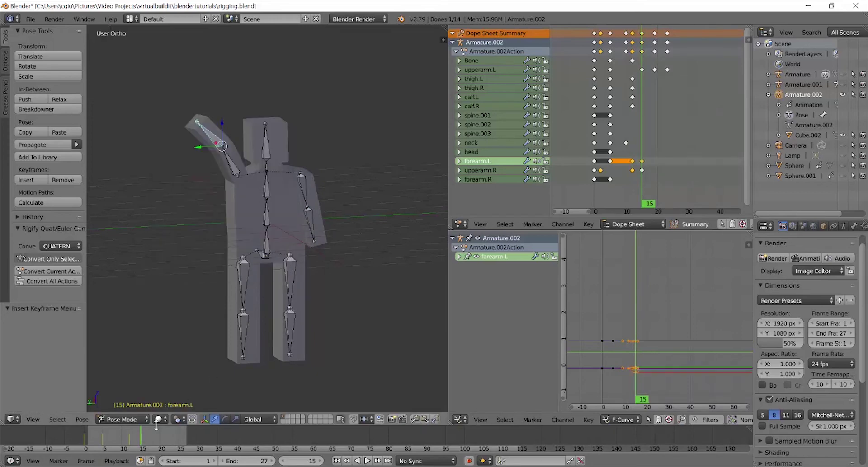
Step: Rotate forearm.L about 20° back toward the head at frame 21 and insert a keyframe for it
key("alt+a")
key("r")
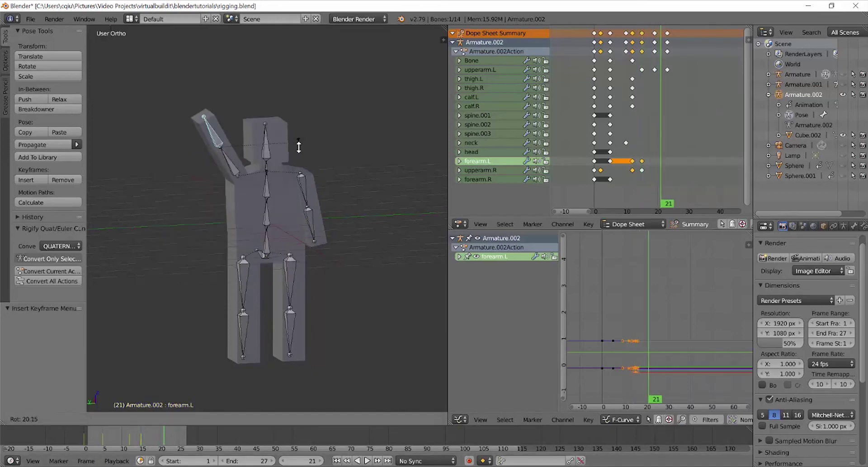
left_click(296, 146)
key("i")
left_click(292, 131)
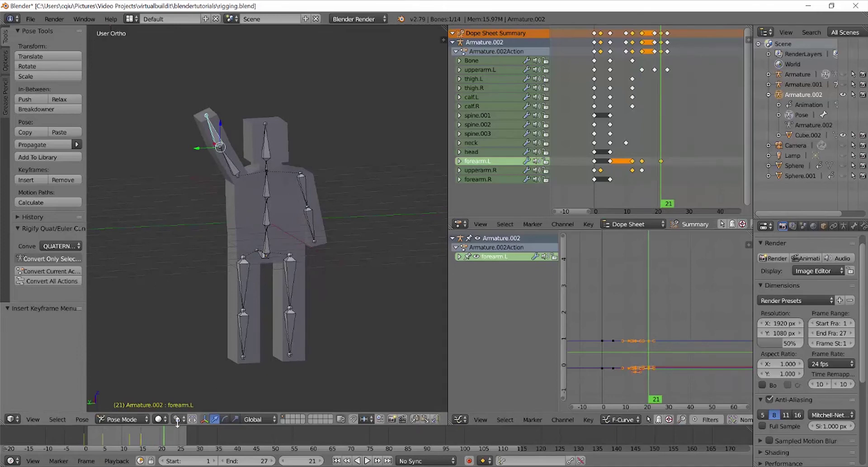
Step: Rotate forearm.L about -14.1° at frame 26 and insert a LocRotScale keyframe for it
key("alt+a")
key("r")
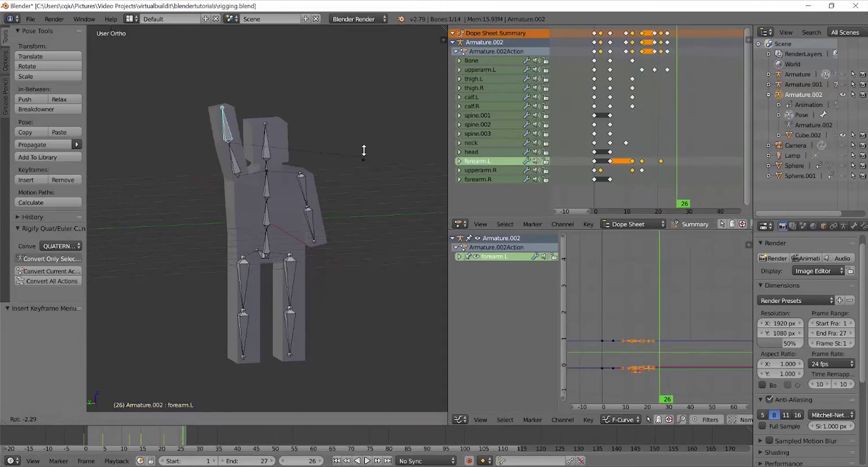
left_click(341, 132)
key("i")
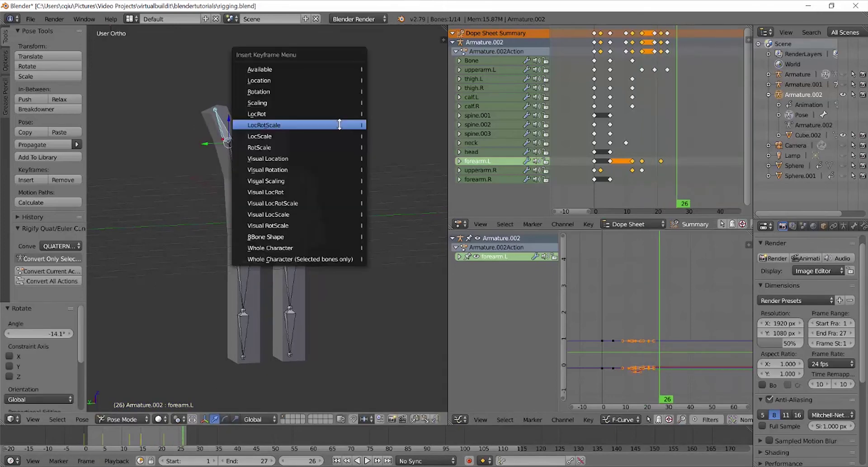
left_click(339, 123)
Step: Play the animation from frame 0 to check the forearm's waving motion
key("alt+a")
key("Escape")
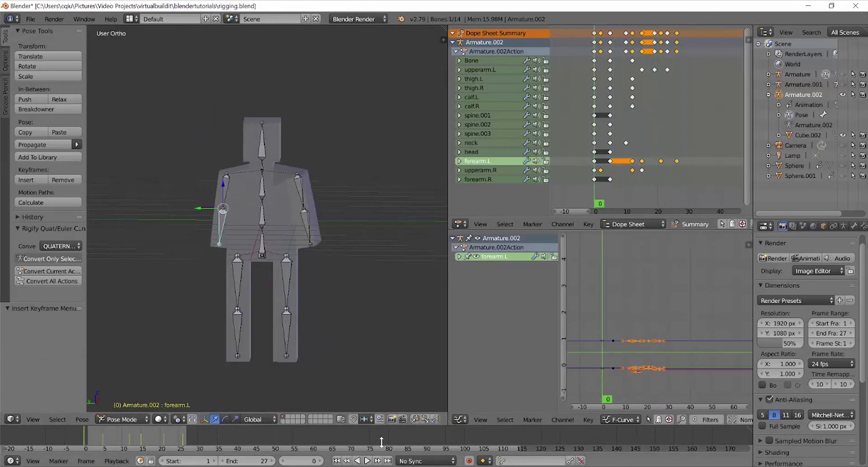
left_click(367, 461)
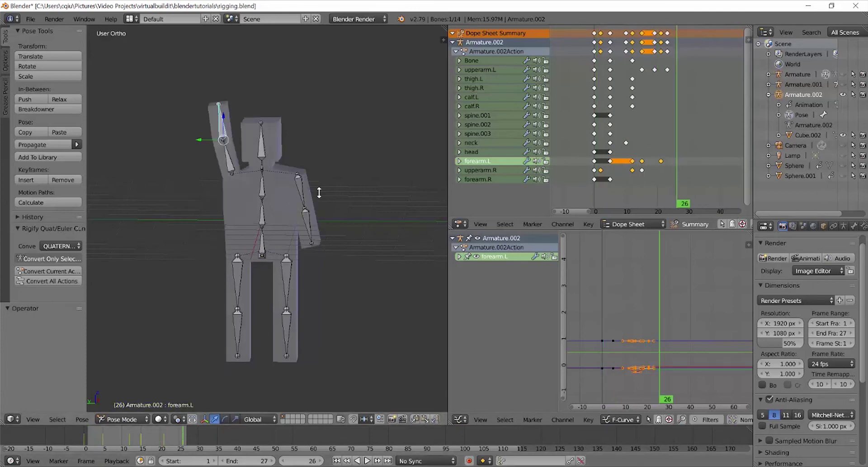
Step: Undo the forearm.L keyframes at frames 26, 21 and 15
key("Down")
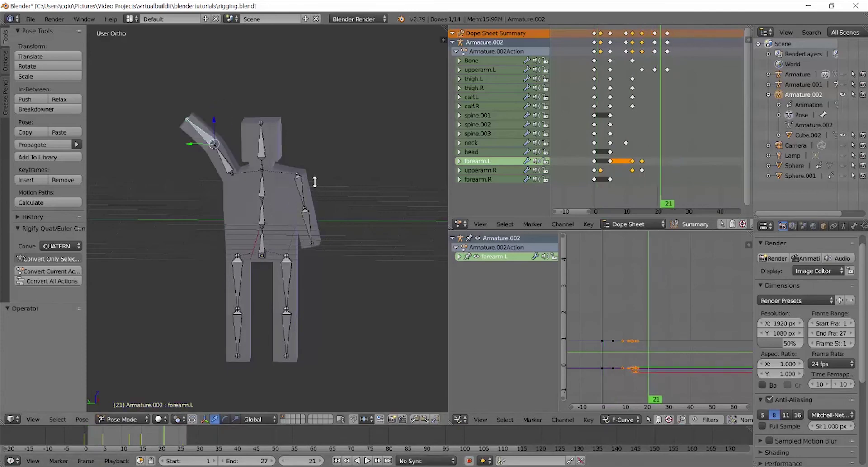
key("Down")
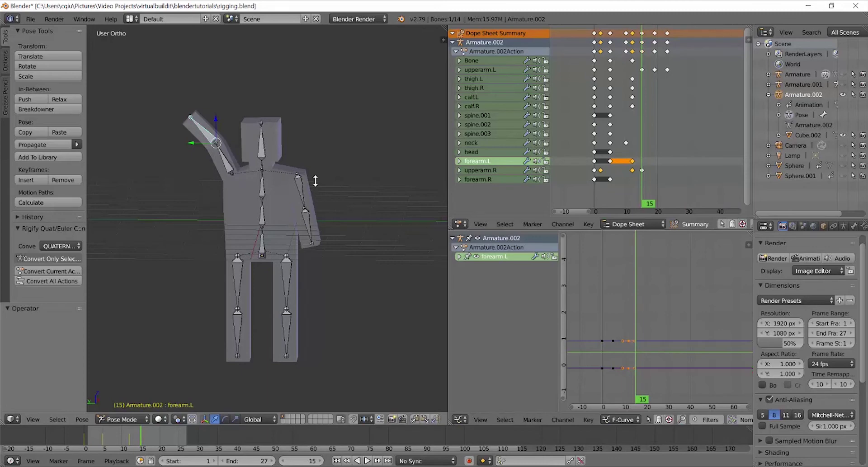
Step: Rotate forearm.L about 9.22° toward the head at frame 14 and insert a keyframe for it
mouse_move(148, 433)
left_mouse_down()
mouse_move(130, 434)
mouse_move(145, 433)
mouse_move(131, 434)
mouse_move(138, 434)
left_mouse_up()
key("r")
left_click(308, 296)
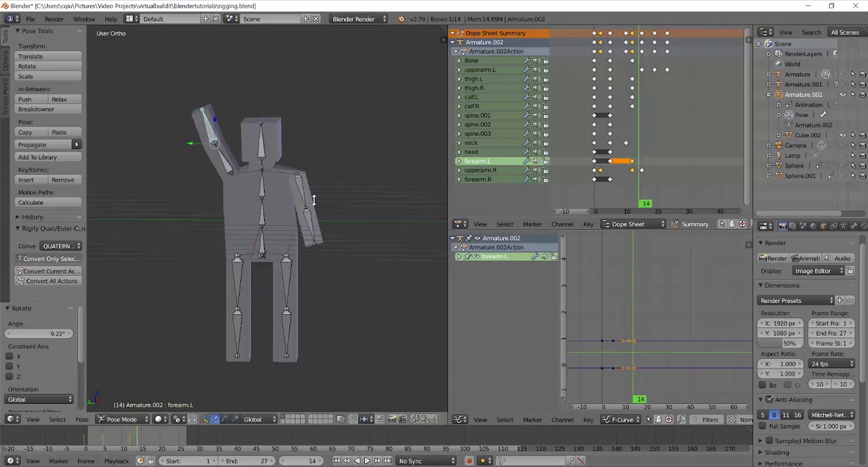
key("i")
left_click(323, 92)
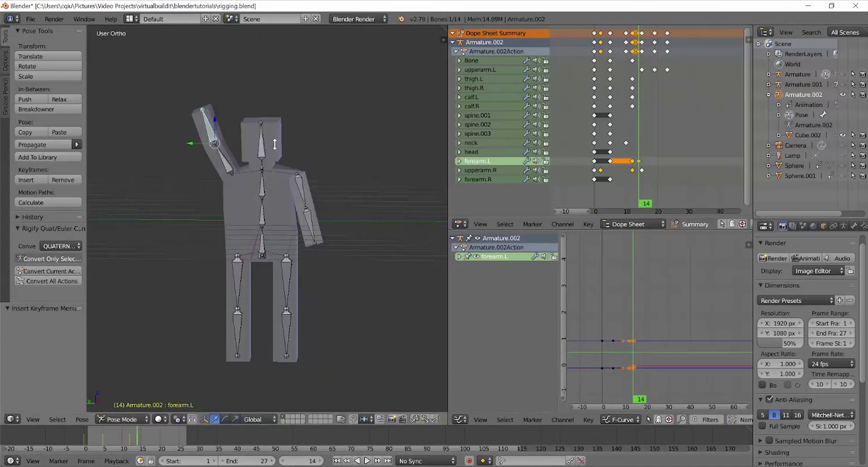
Step: Rotate forearm.L about -14.8° away from the head at frame 17 and insert a keyframe for it
left_click_drag(139, 445, 150, 430)
key("r")
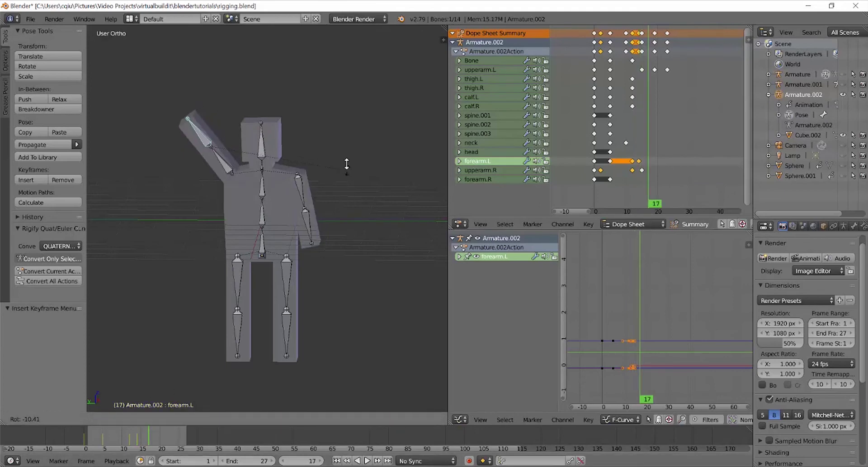
left_click(343, 158)
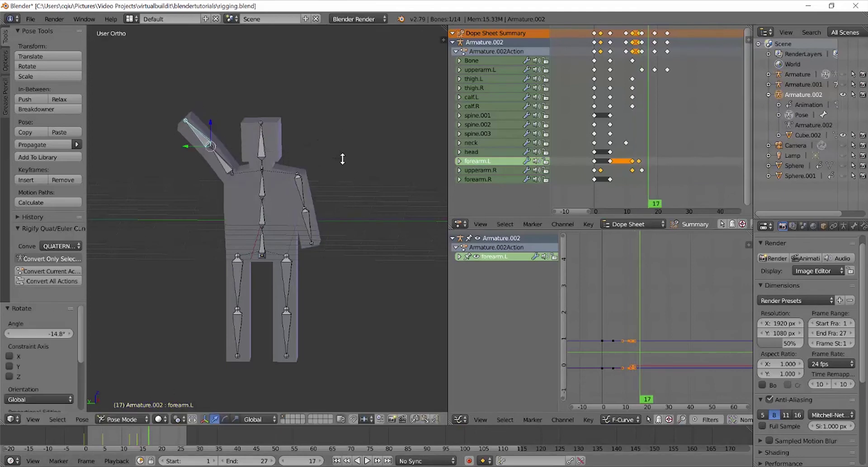
key("i")
left_click(338, 108)
Step: Rotate forearm.L about 15.7° toward the head at frame 23 and insert a keyframe for it
left_click_drag(156, 434, 171, 434)
key("r")
left_click(345, 181)
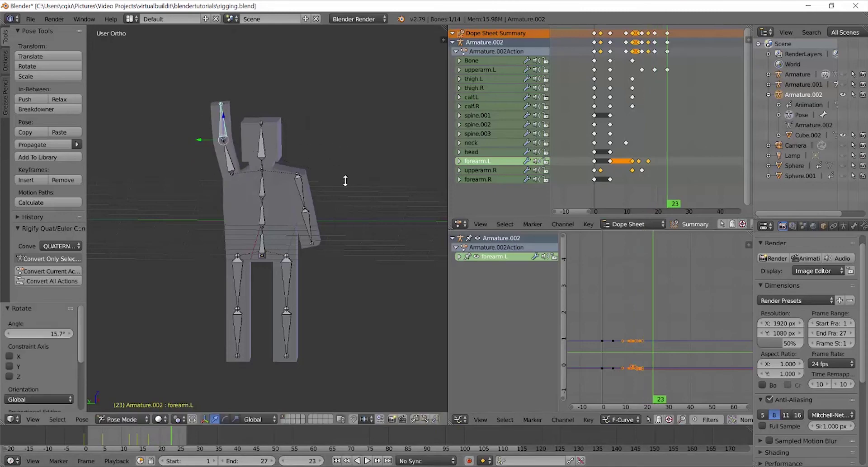
key("i")
left_click(347, 122)
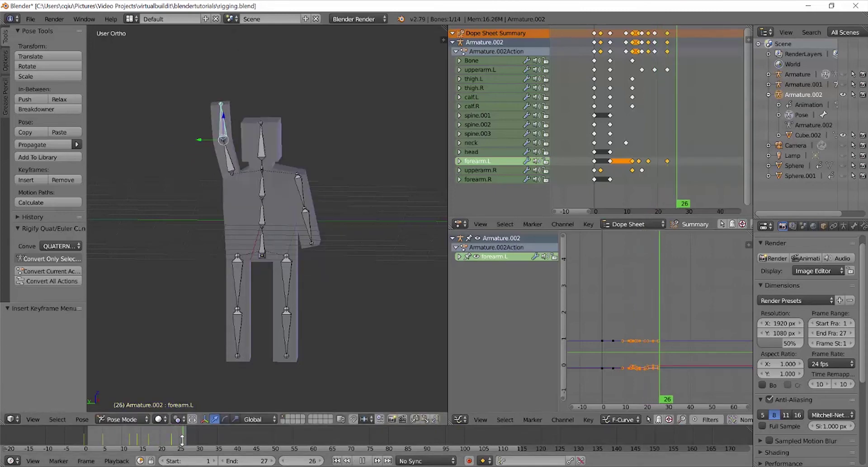
Step: Rotate forearm.L about -19° away from the head at frame 25 and insert a keyframe for it
key("r")
left_click(366, 172)
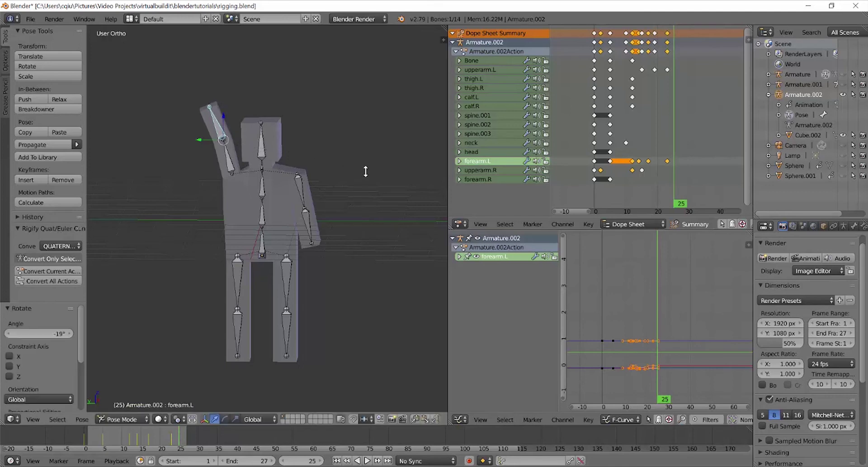
key("i")
left_click(364, 149)
Step: Play the animation from the start to check the forearm's wave
left_click_drag(179, 438, 83, 440)
left_click(366, 461)
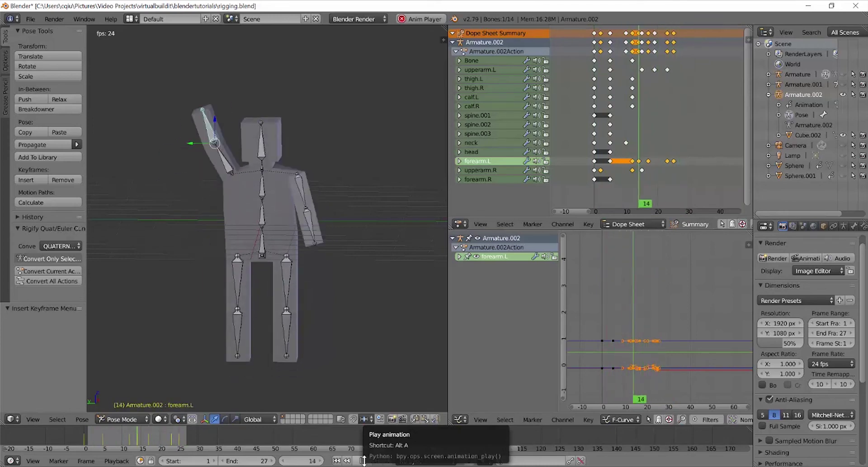
left_click(364, 461)
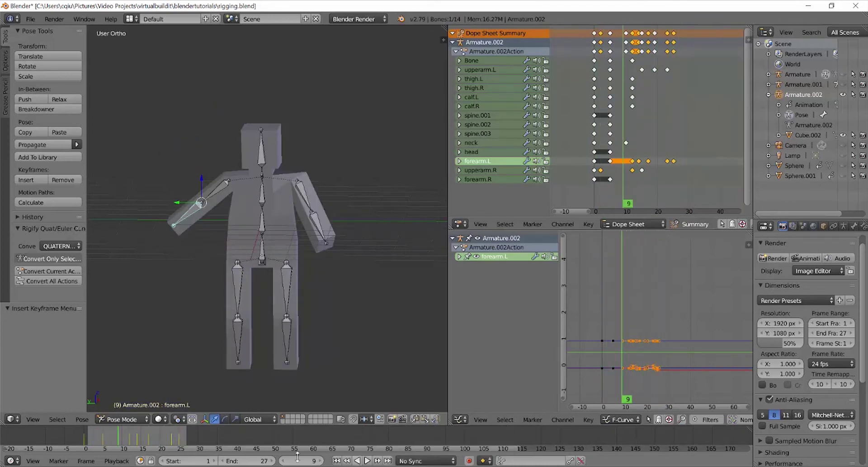
Step: Tilt the head bone about 13.3° away from the raised arm at frame 14 and insert a keyframe for it
right_click(264, 159)
key("alt+a")
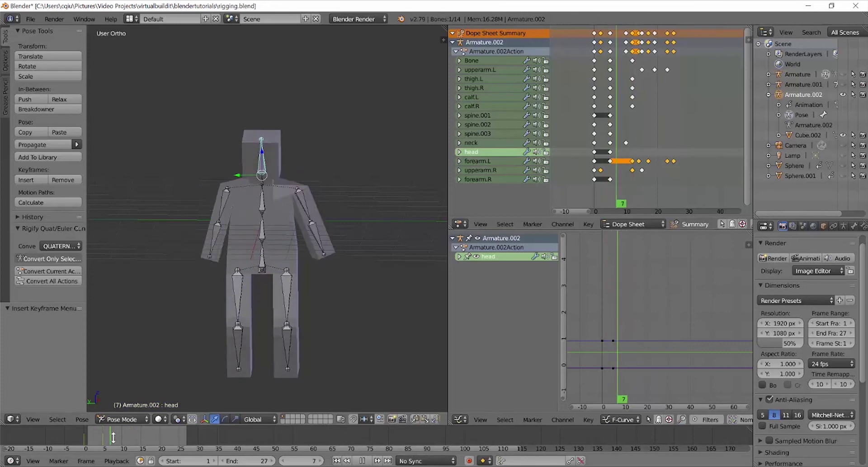
key("alt+a")
key("r")
left_click(364, 208)
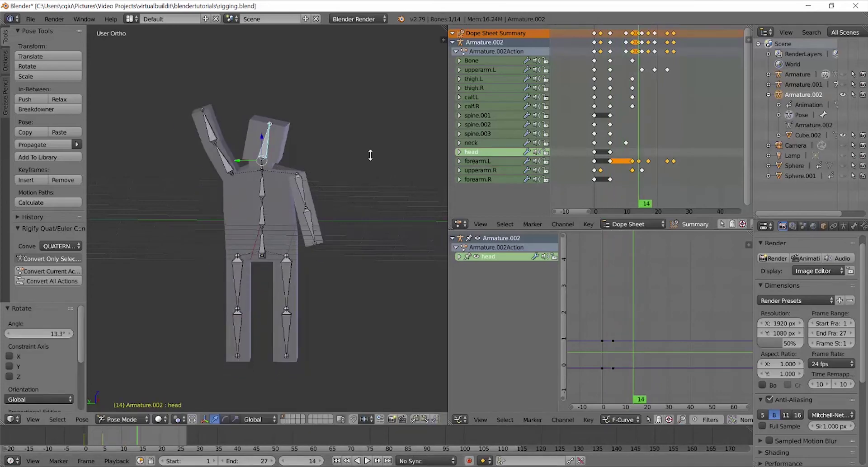
key("i")
left_click(357, 139)
Step: Play the animation from frame 0 to check the head tilt
left_click_drag(118, 443, 58, 438)
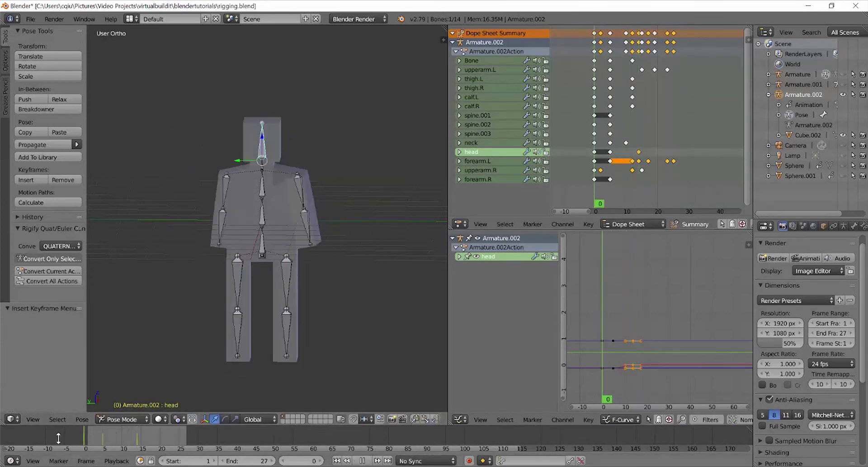
left_click(363, 461)
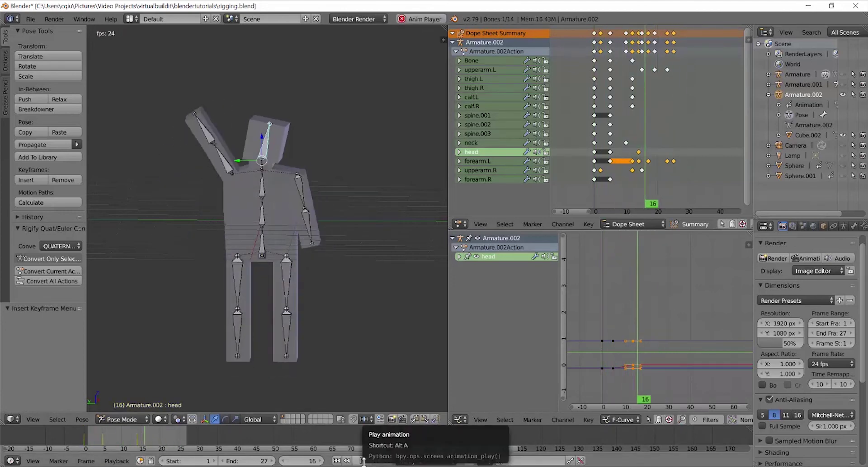
left_click(363, 461)
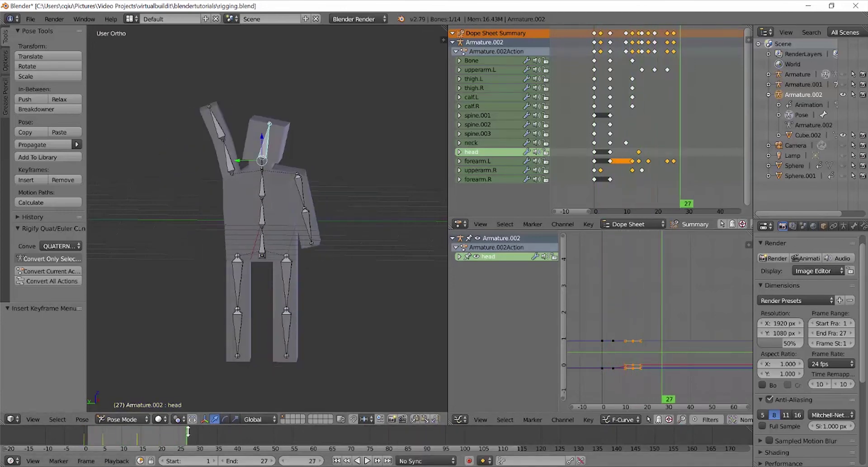
Step: Move the last keyframe of upperarm.R to frame 19 and play the animation to check the arm's timing
right_click(301, 188)
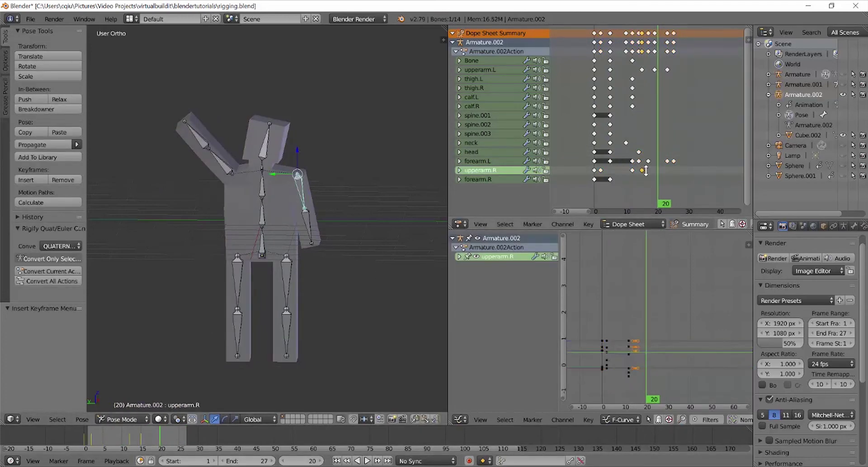
right_click_drag(645, 170, 657, 172)
left_click_drag(656, 172, 575, 184)
left_click(366, 460)
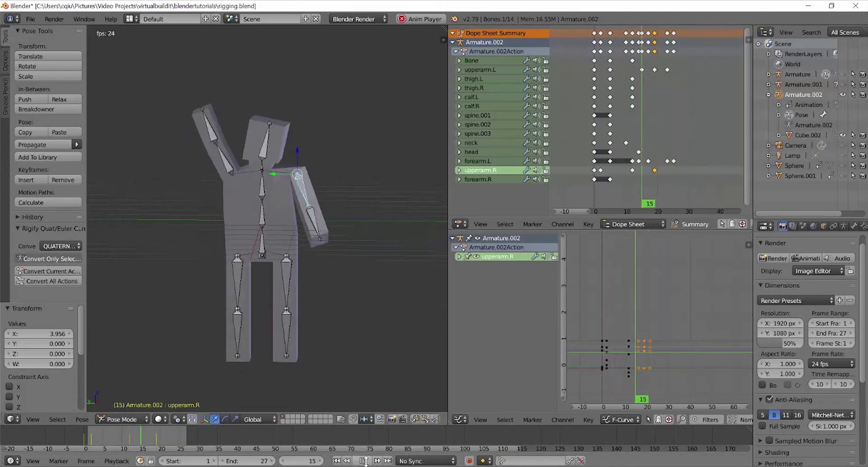
left_click(365, 459)
Step: Rotate the spine.002 bone about -10.1° from a side view at frame 5 and insert a keyframe for it
middle_click_drag(356, 260, 323, 276)
left_click_drag(163, 451, 135, 438)
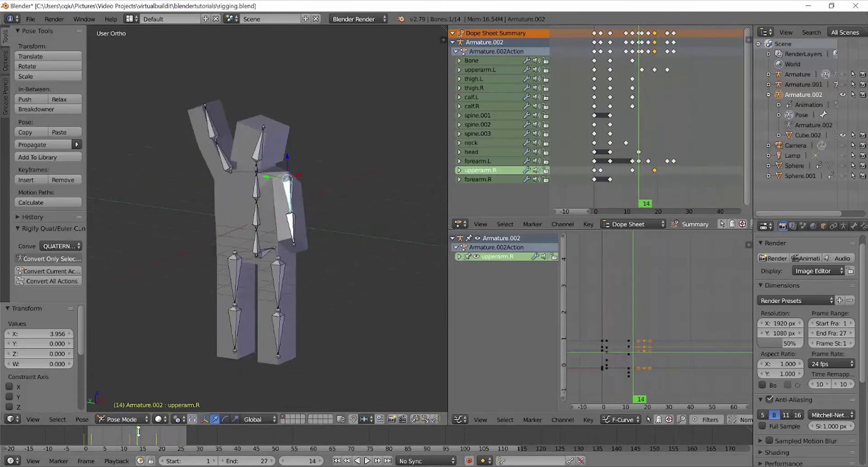
right_click(260, 219)
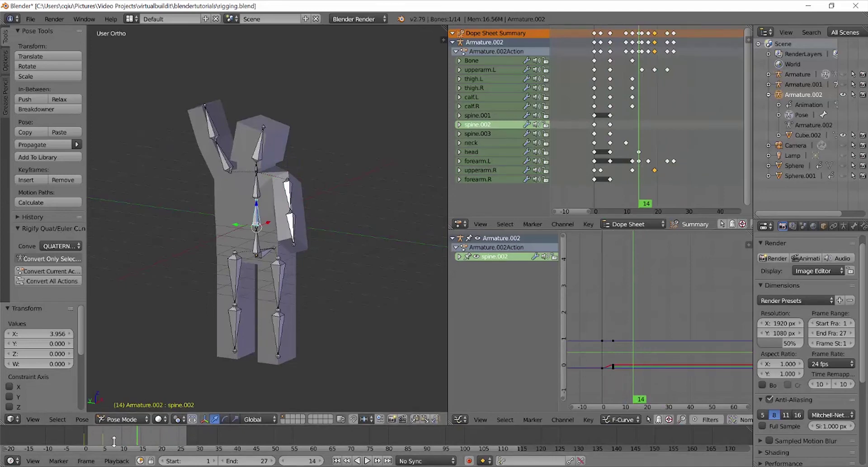
mouse_move(104, 433)
left_mouse_down()
mouse_move(79, 442)
mouse_move(104, 437)
left_mouse_up()
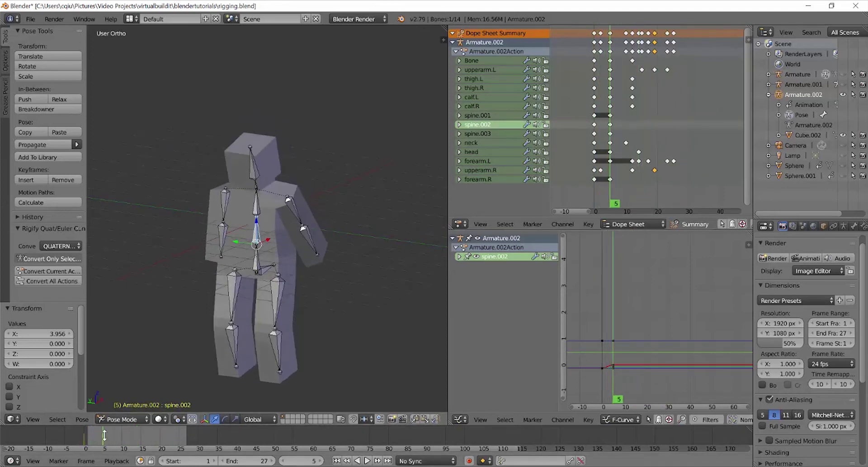
middle_click_drag(271, 217, 329, 222)
key("r")
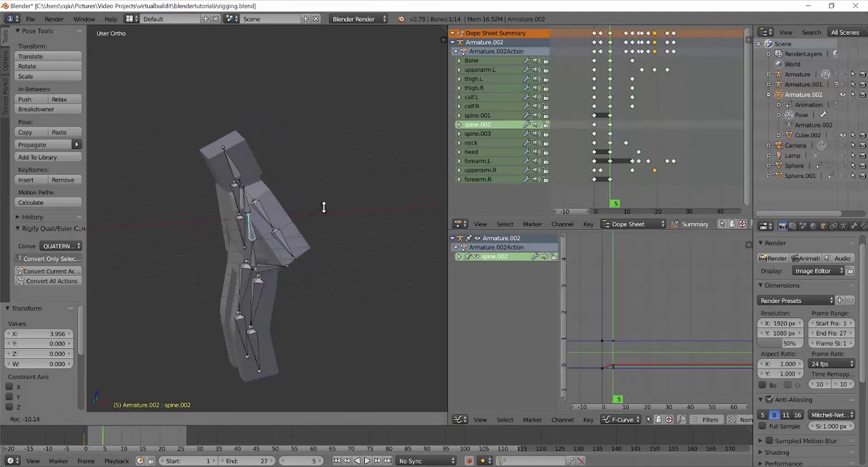
left_click(324, 206)
key("i")
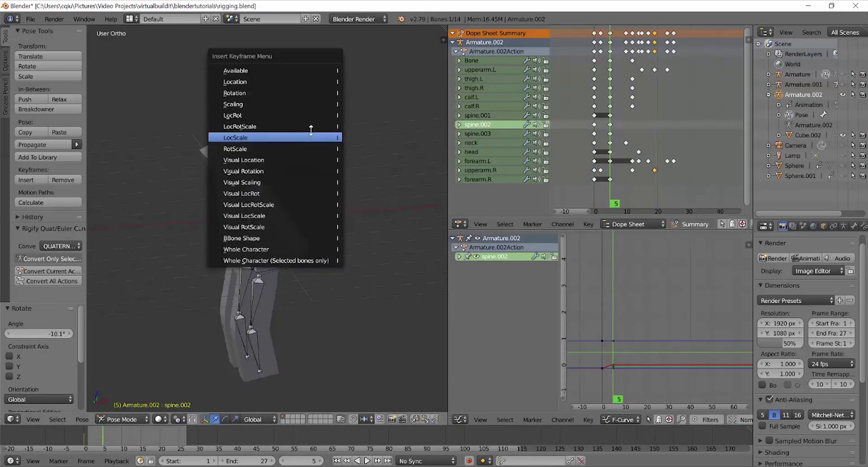
left_click(311, 131)
Step: Reset spine.002's rotation at frame 12, rotate it about 11° around the Y axis and insert a LocRotScale keyframe
key("alt+a")
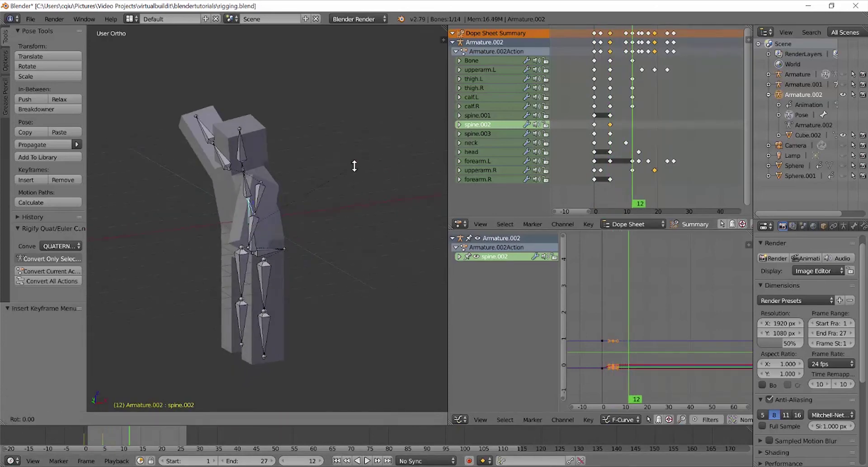
key("r")
key("x")
right_click(347, 208)
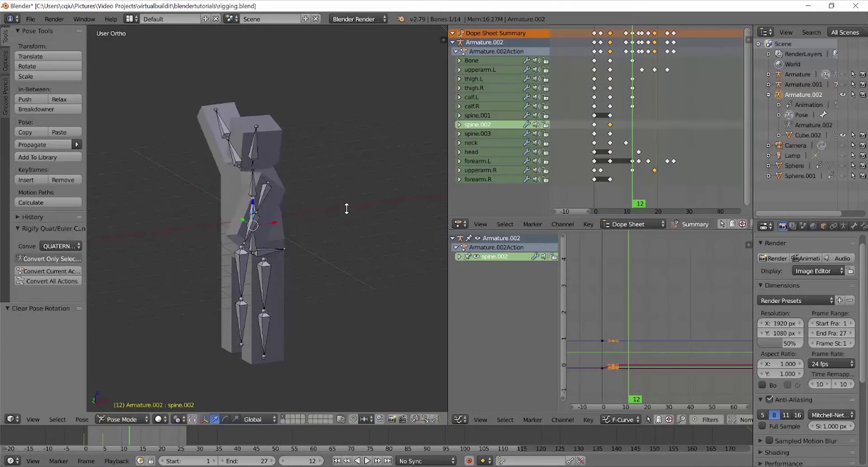
middle_click_drag(347, 207, 319, 197)
key("r")
key("y")
left_click(335, 209)
key("i")
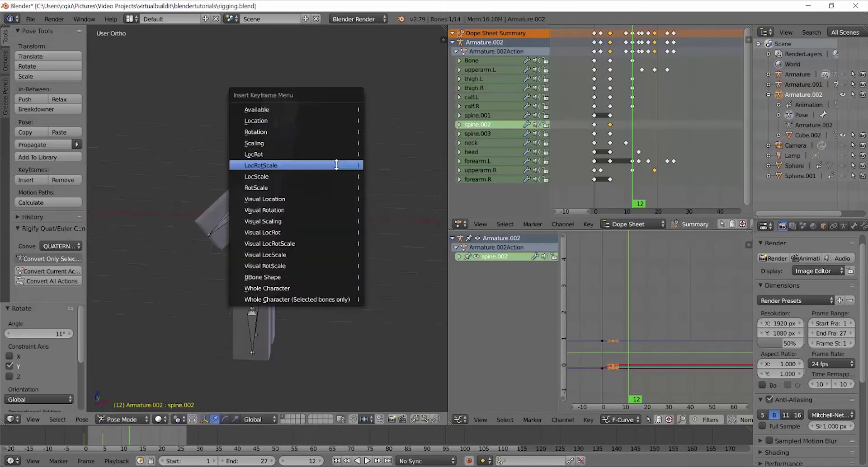
left_click(336, 165)
Step: Clear the rotation of spine.002 at frame 22 and insert a LocRotScale keyframe for it
key("alt+a")
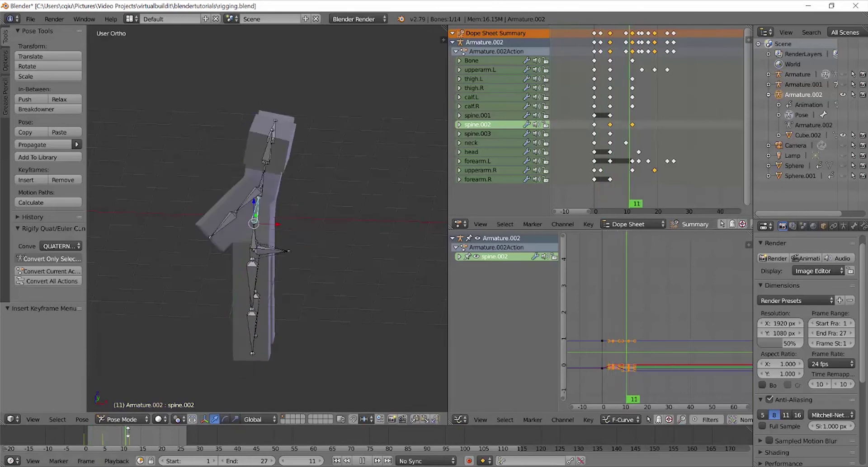
key("alt+a")
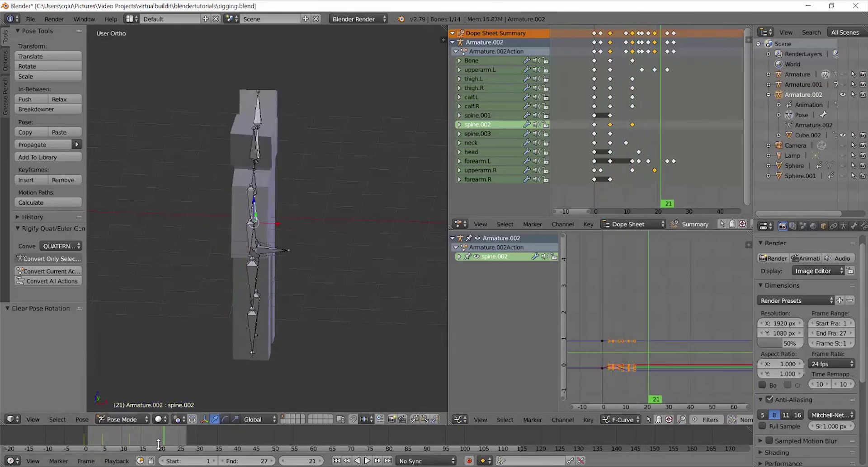
key("i")
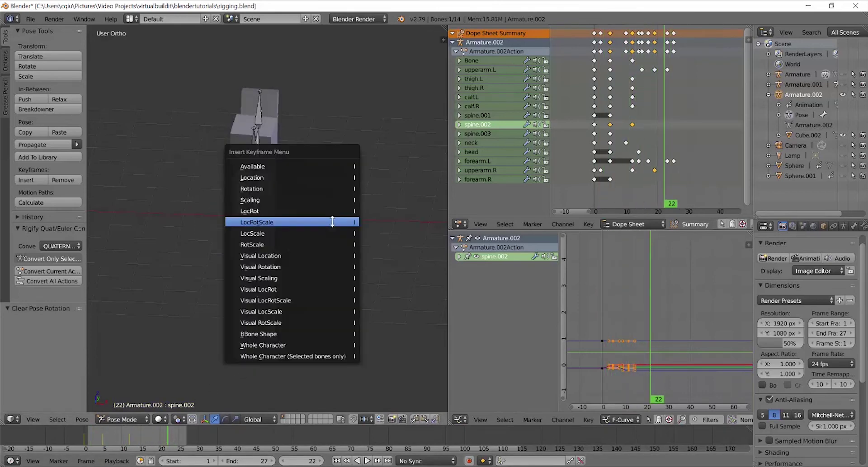
left_click(333, 222)
Step: Play the whole animation from several viewing angles to check the spine's motion during the jump and wave
left_click_drag(104, 435, 84, 435)
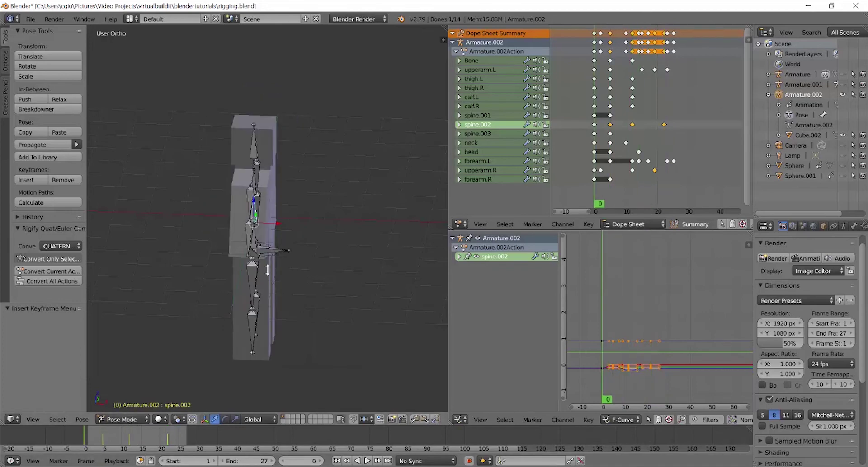
middle_click_drag(248, 259, 311, 262)
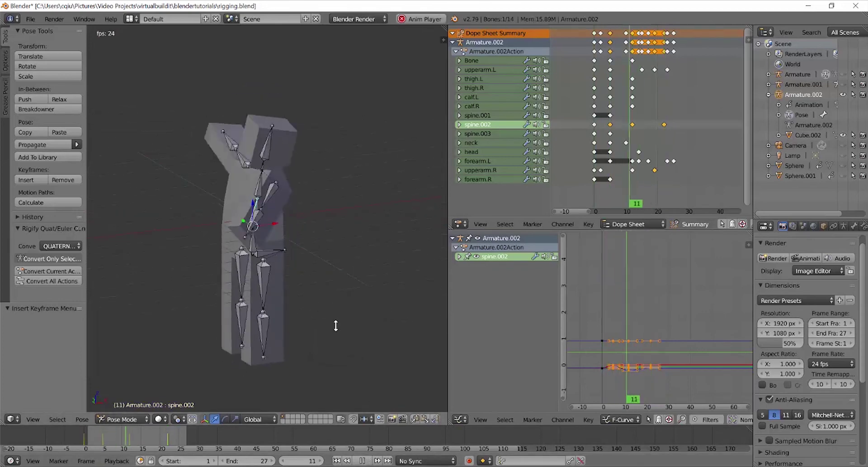
middle_click_drag(335, 324, 354, 310)
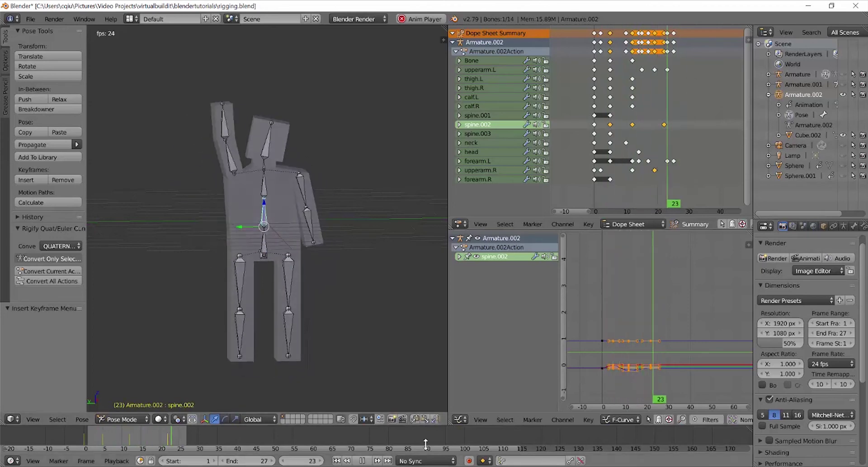
left_click(362, 461)
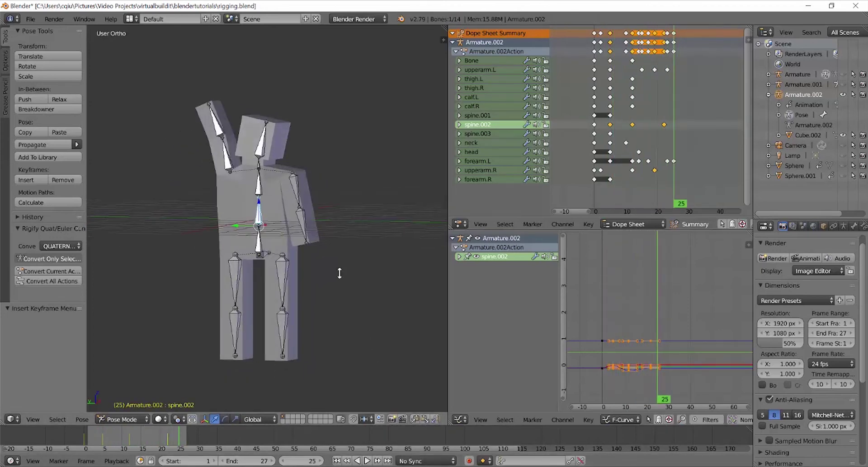
left_click_drag(119, 436, 94, 432)
left_click(365, 461)
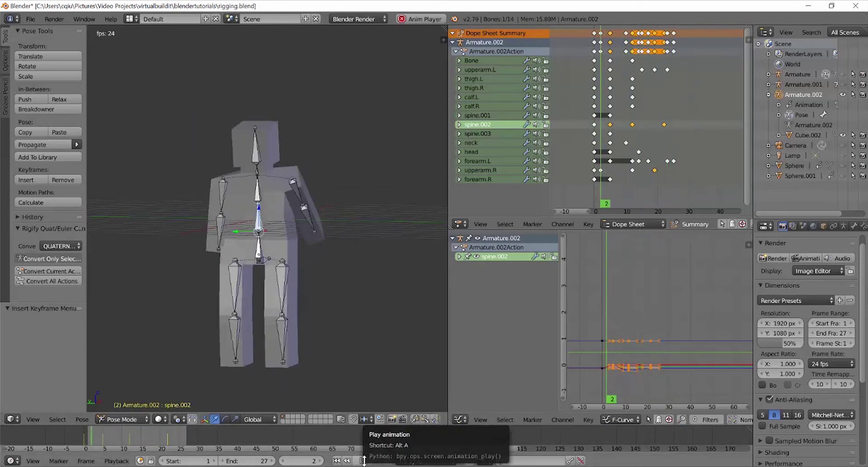
left_click(364, 461)
Step: Switch the armature to Object Mode and add a camera at the 3D cursor
middle_click_drag(429, 158, 392, 192, "ctrl")
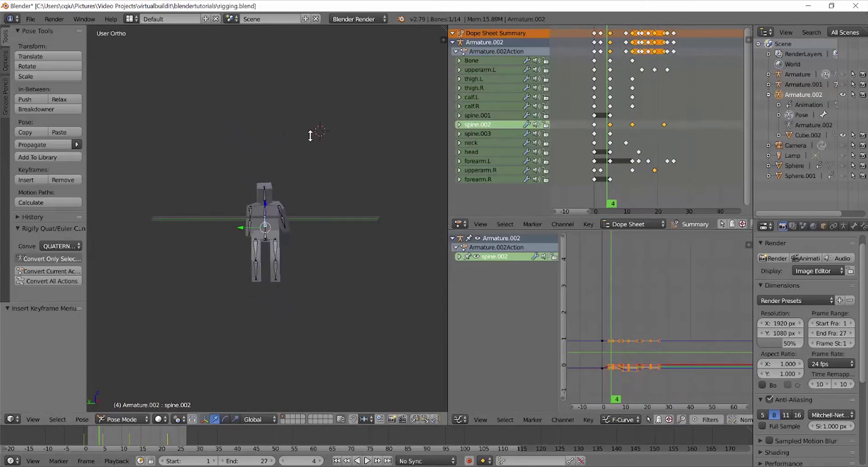
key("shift+a")
mouse_move(323, 135)
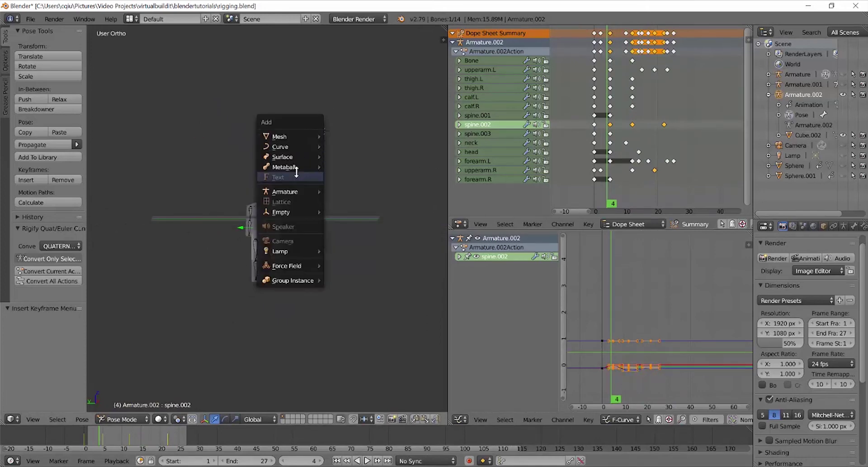
left_click(140, 413)
left_click(136, 410)
key("shift+a")
mouse_move(291, 182)
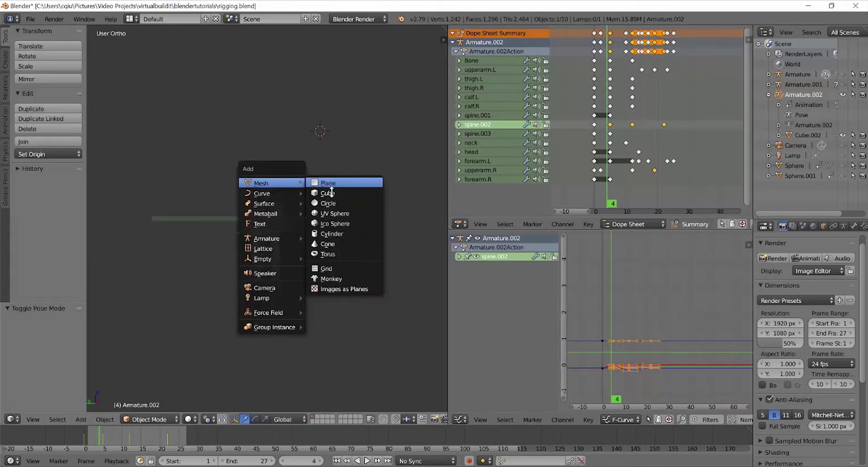
left_click(288, 288)
Step: Move the new camera about -11.937 along the X axis, away from the character
middle_click_drag(306, 186, 322, 119)
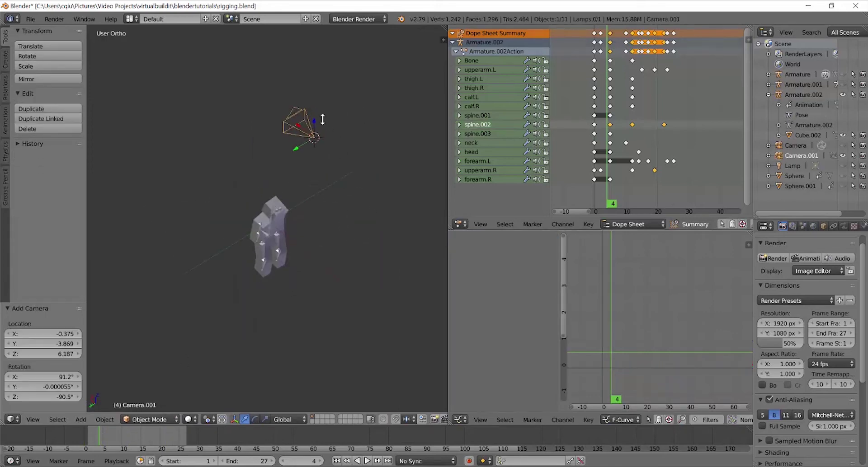
key("g")
key("x")
left_click(398, 221)
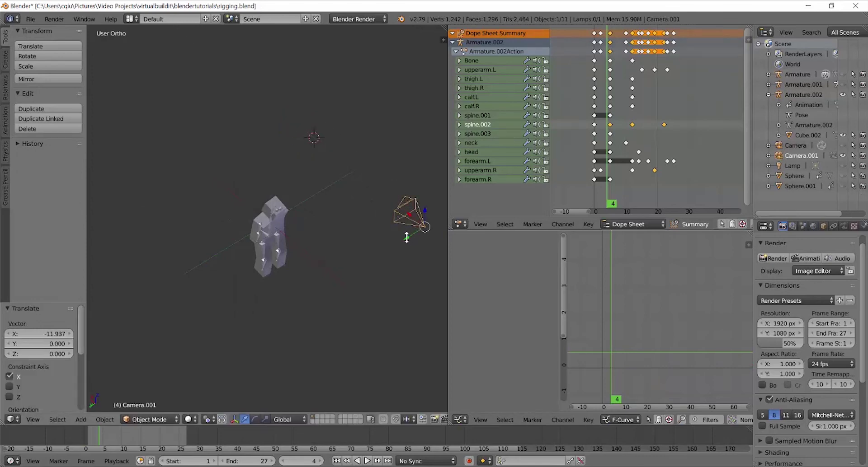
Step: Move the new camera about -1.173 along the Y axis and view the character from the front
left_click_drag(407, 238, 339, 309)
middle_click_drag(364, 284, 250, 183)
left_click_drag(227, 147, 224, 241)
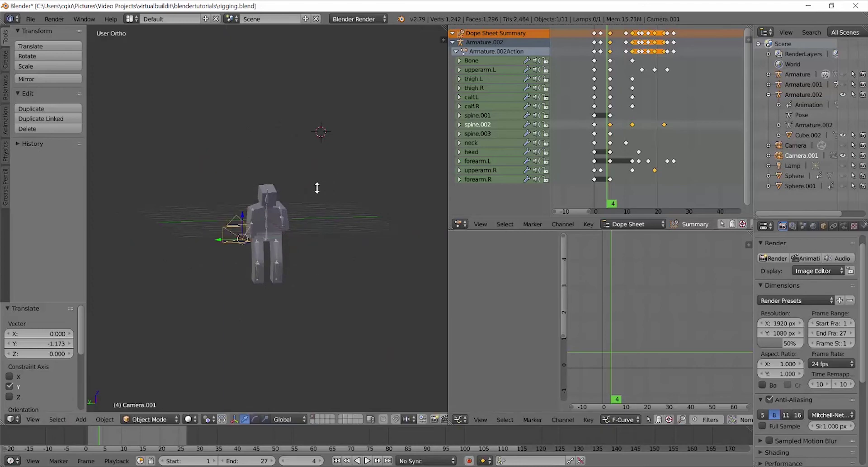
Step: Look at the scene through the active camera, then return to a free view
left_click(100, 419)
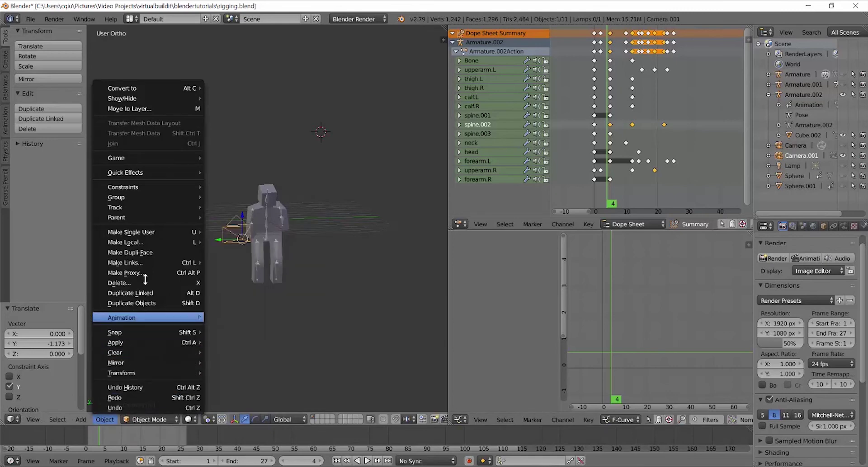
mouse_move(153, 216)
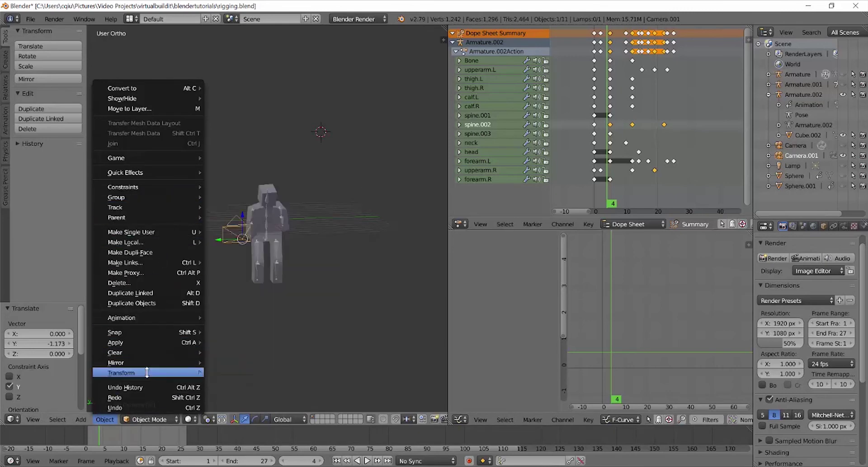
left_click(76, 420)
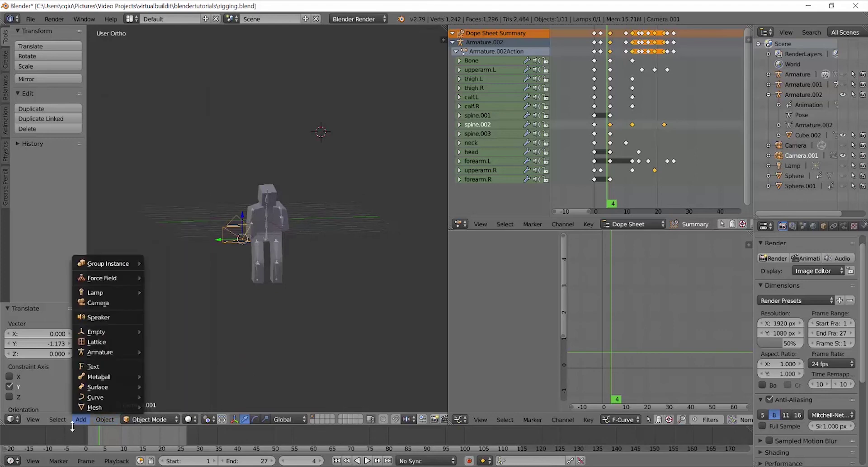
left_click(33, 420)
mouse_move(84, 312)
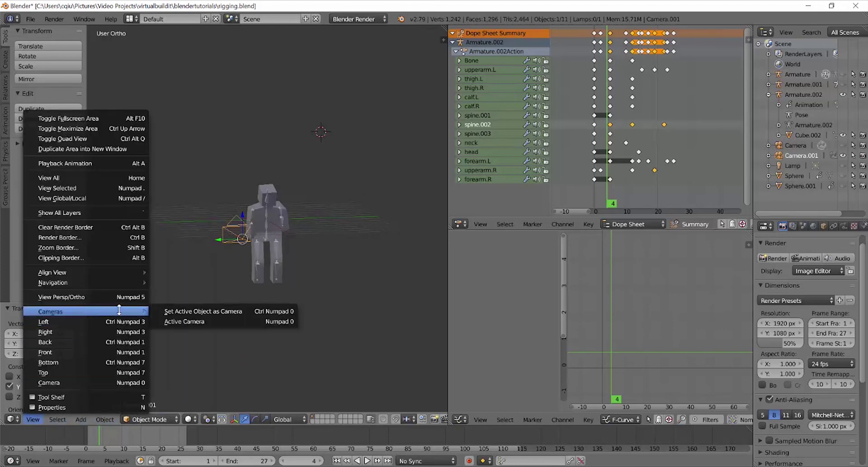
left_click(181, 322)
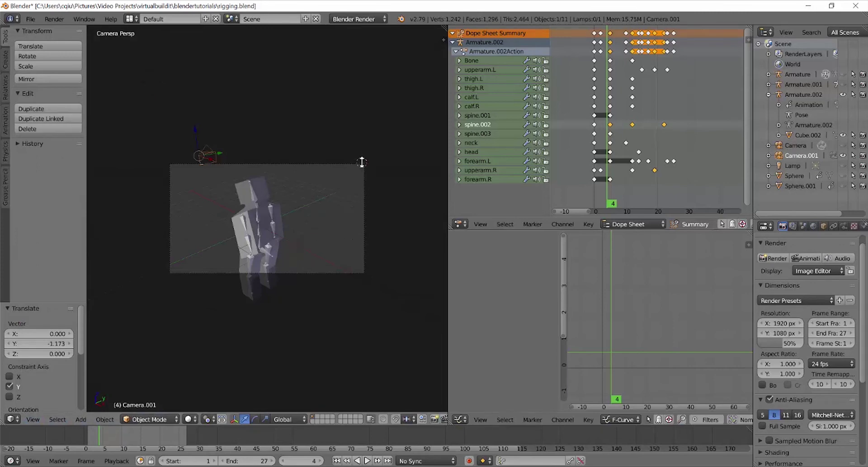
middle_click_drag(215, 362, 258, 349)
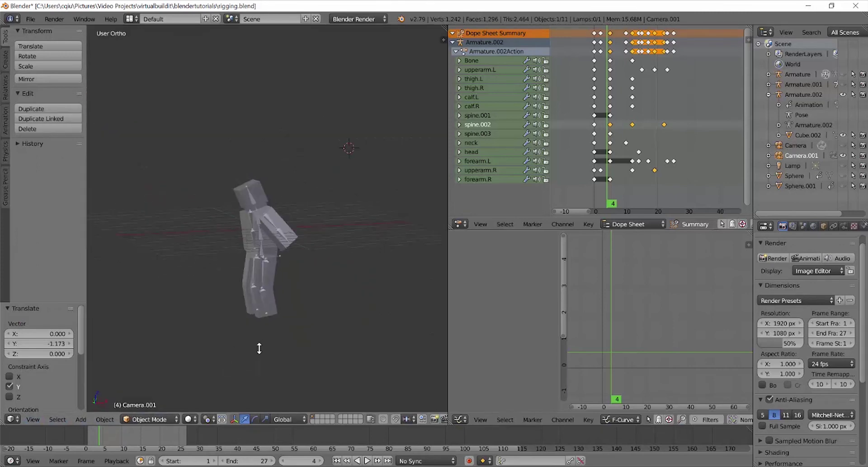
Step: Delete Camera.001 from the scene and make the original Camera visible in the viewport
right_click(812, 156)
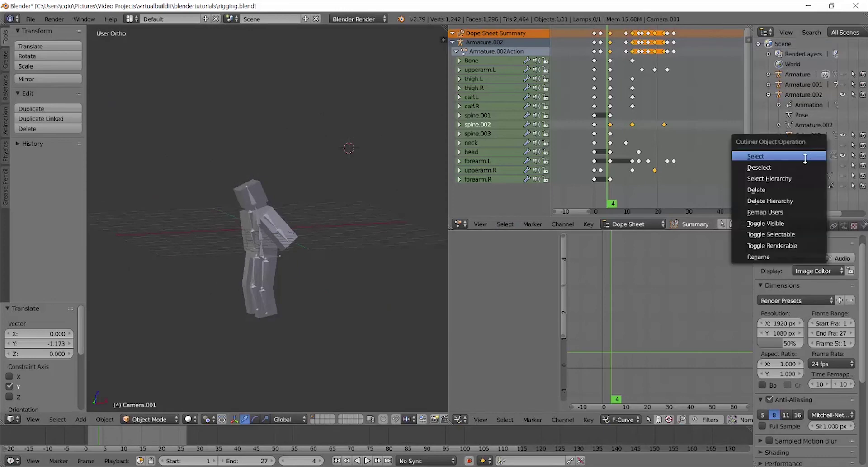
left_click(783, 179)
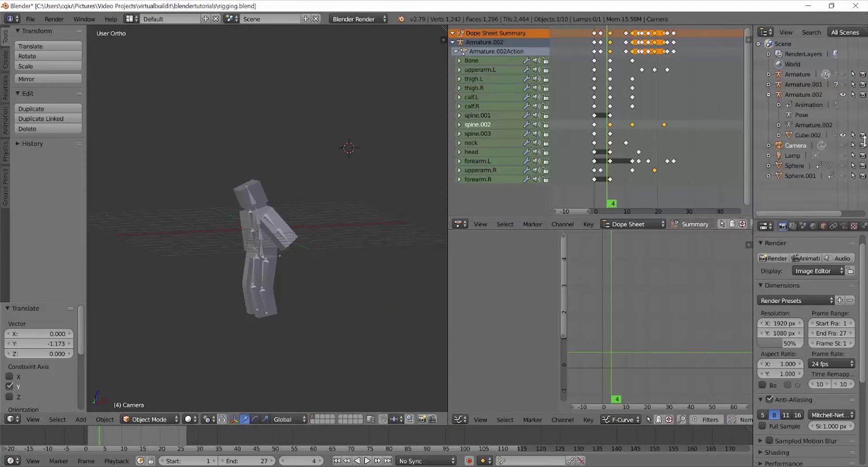
left_click(843, 146)
Step: Position the Camera in front of the character, rotating it -135° about Z and moving it about X -4.239, Y 1.802, Z 2.943
scroll(384, 167, "down", 4)
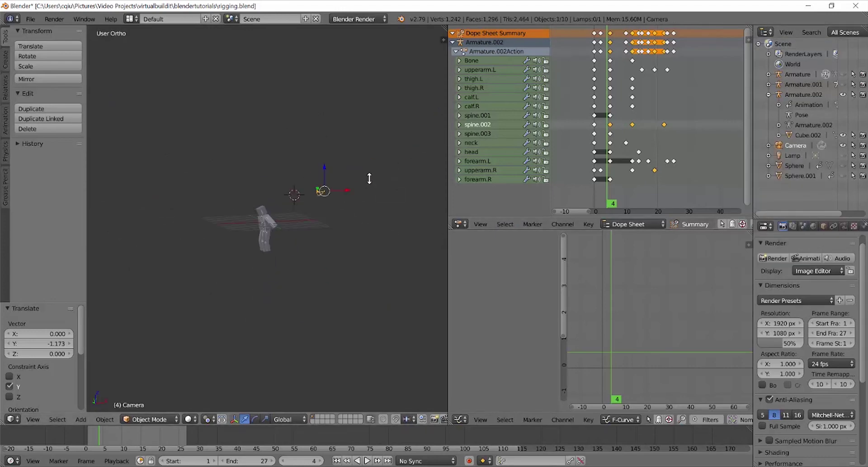
key("g")
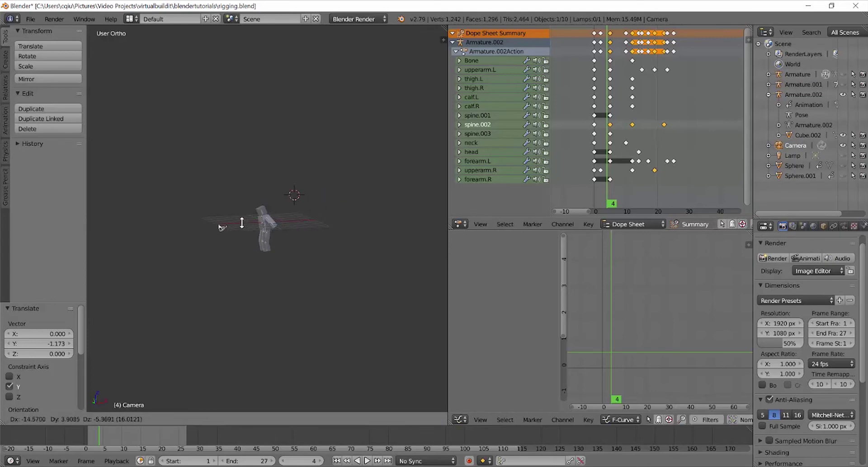
left_click(247, 230)
key("r")
key("g")
left_click(239, 239)
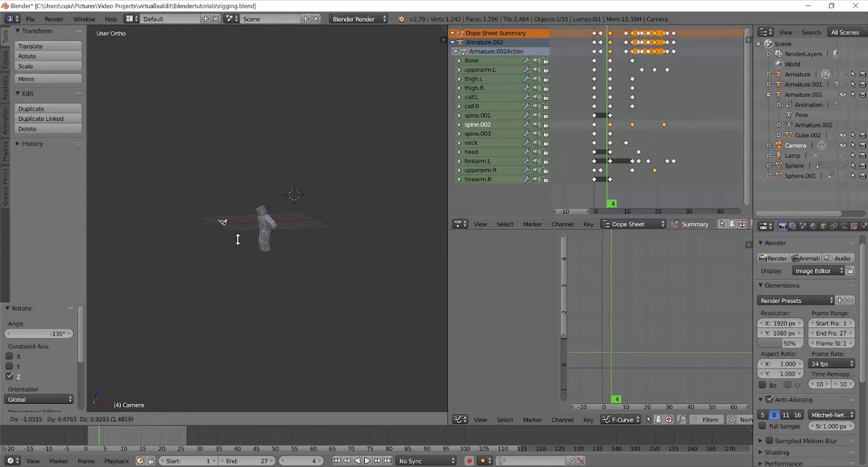
Step: Look through the camera and adjust its position, ending with a move of about X -1.660, Y 0.102, Z -3.332
key("KP_0")
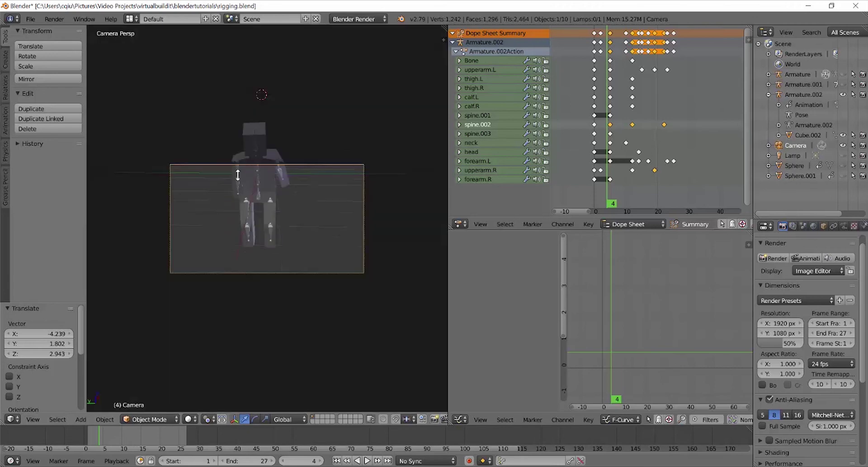
key("g")
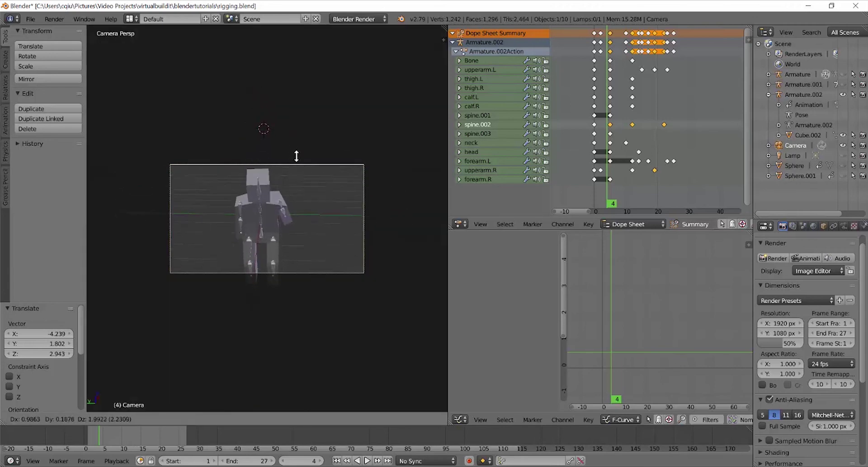
left_click(298, 163)
key("g")
left_click(349, 226)
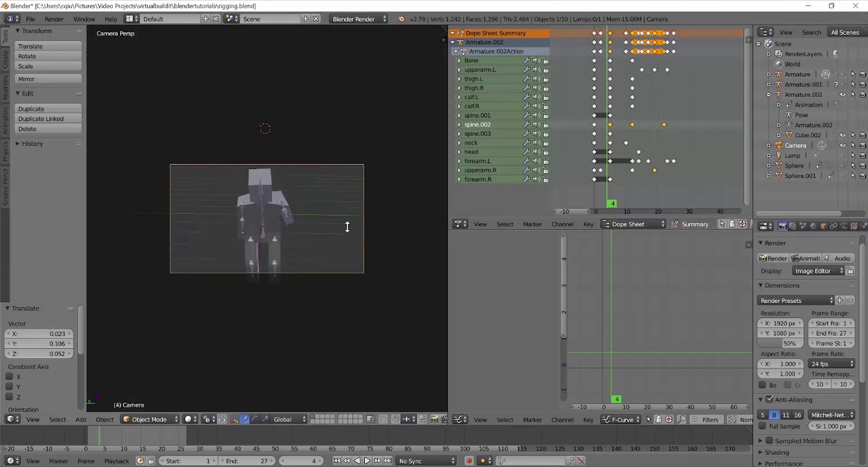
key("g")
left_click(328, 235)
key("g")
left_click(331, 288)
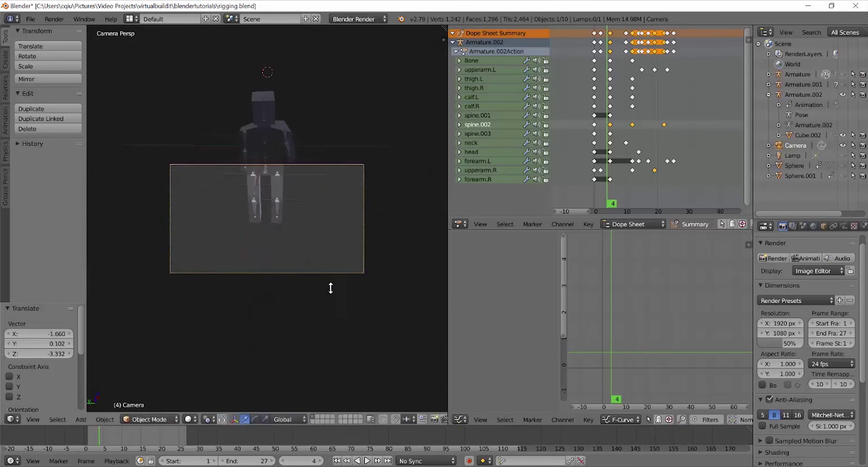
Step: Rotate the camera about -21.3° around Y and move it about -0.688 in Z to frame the character
key("r")
key("y")
left_click(326, 240)
key("g")
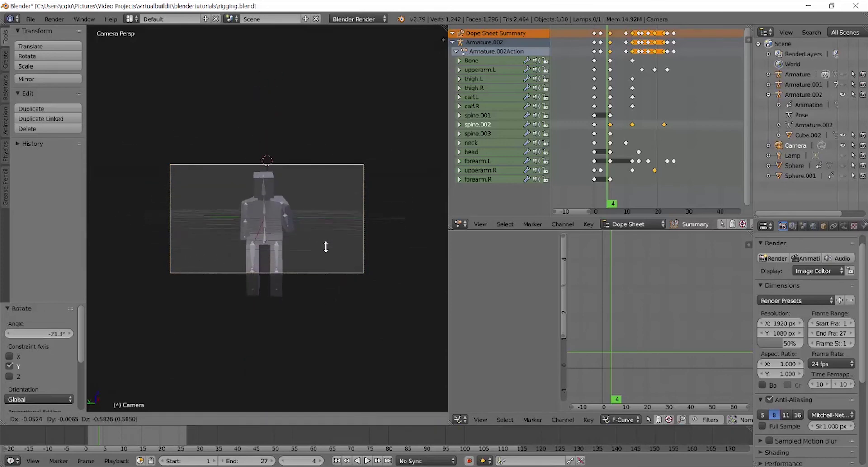
left_click(337, 242)
Step: Preview the animation, then move the camera about -5.827 along X and 0.794 along Z to fit the raised arm
key("alt+a")
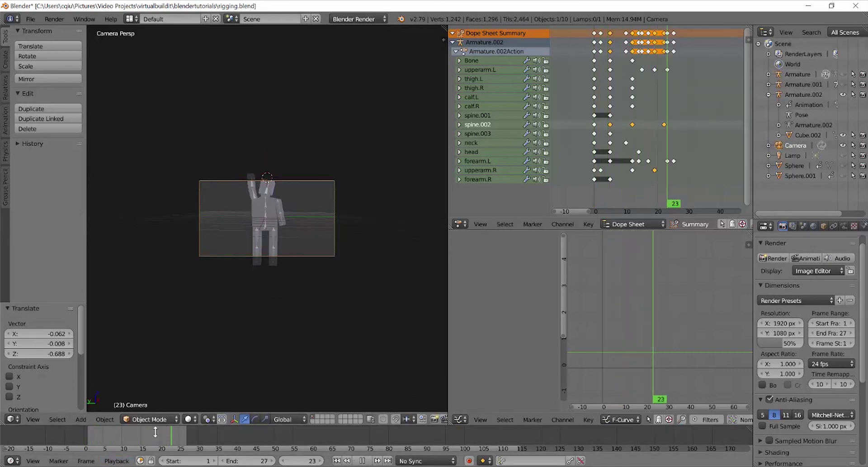
key("Escape")
key("g")
key("x")
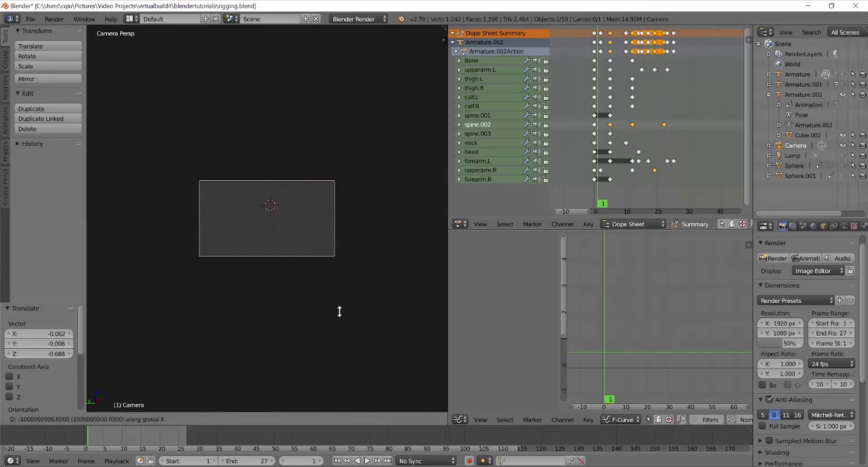
key("z")
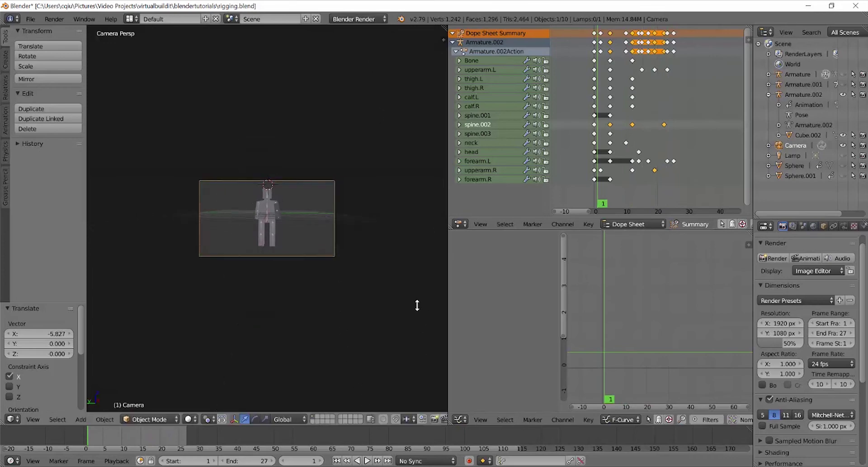
left_click(414, 286)
Step: Play the animation through the camera to check the framing and stop it at frame 22
key("Left")
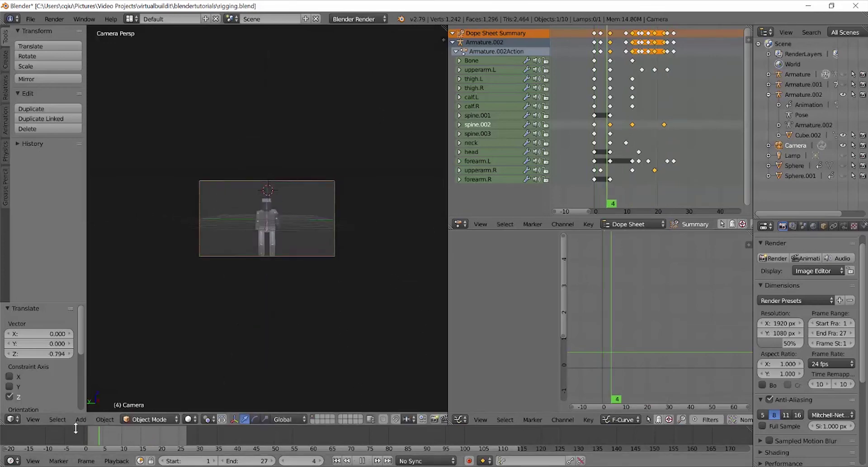
left_click(365, 461)
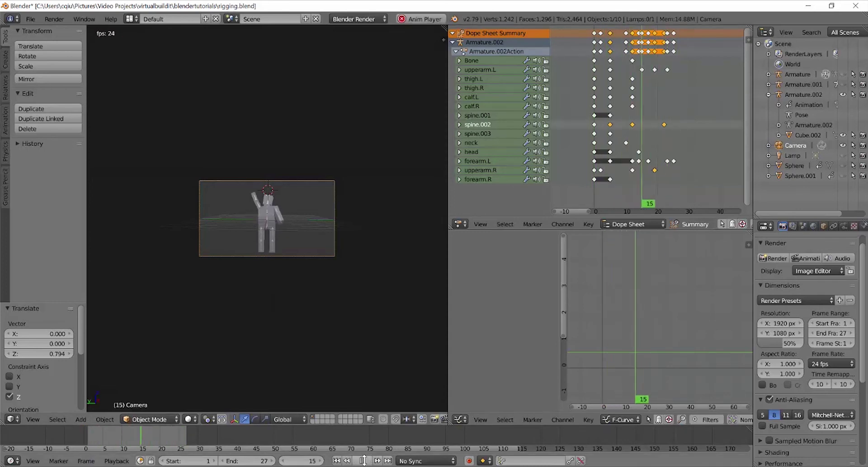
left_click(363, 460)
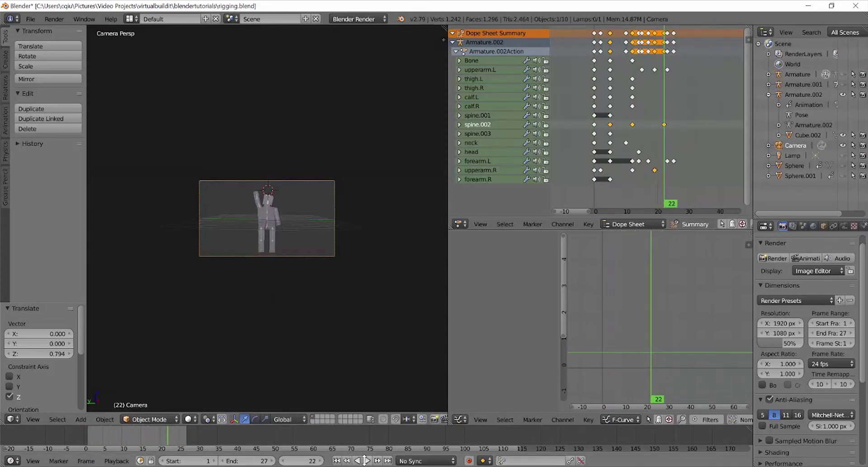
Step: Rotate the camera about 5.92° around Z and move it about X 0.301, Y -2.328, Z 0.076
key("r")
left_click(388, 290)
key("g")
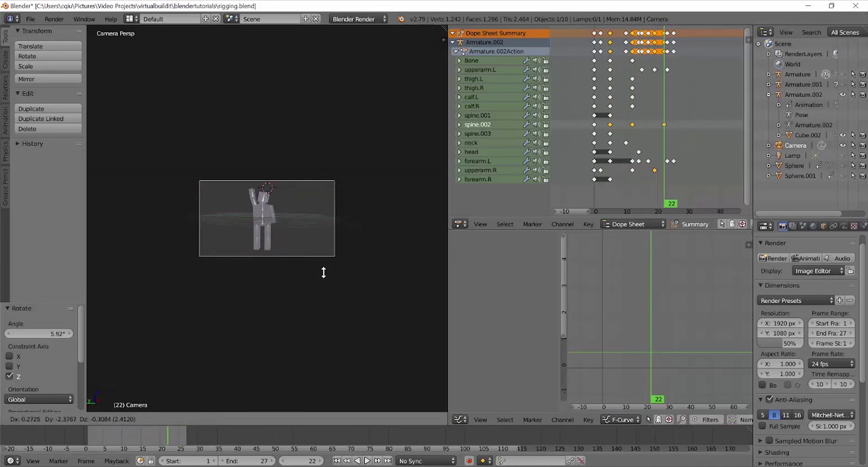
left_click(314, 253)
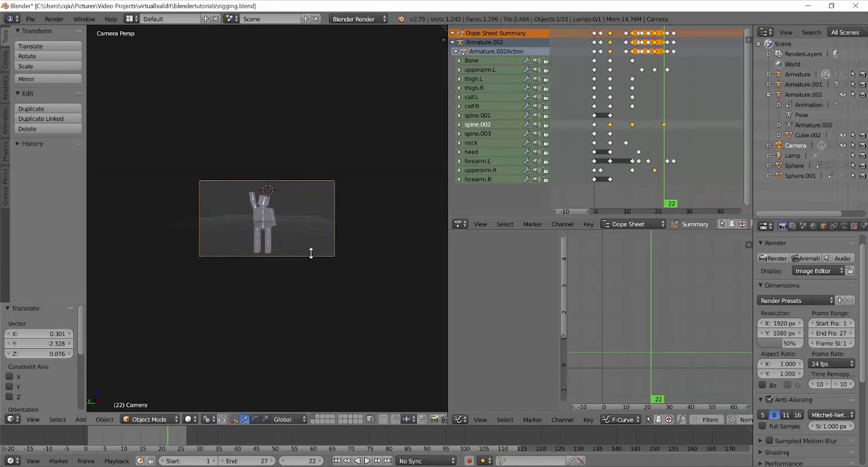
scroll(300, 246, "up", 3)
key("r")
left_click(395, 274)
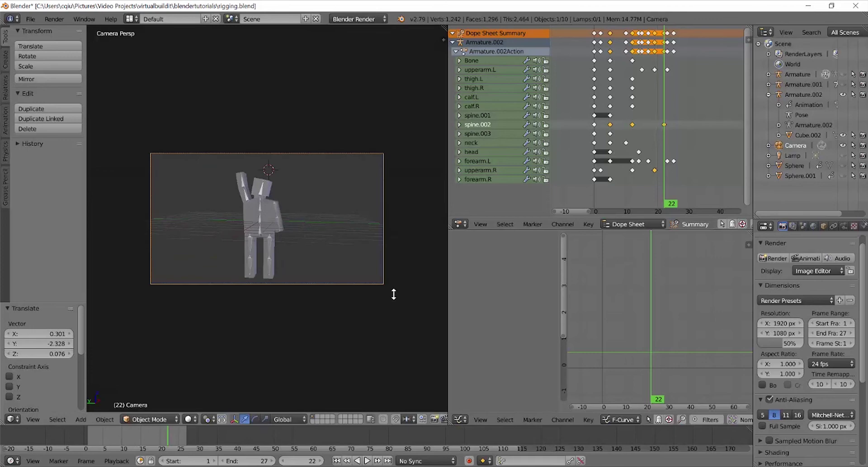
key("r")
key("z")
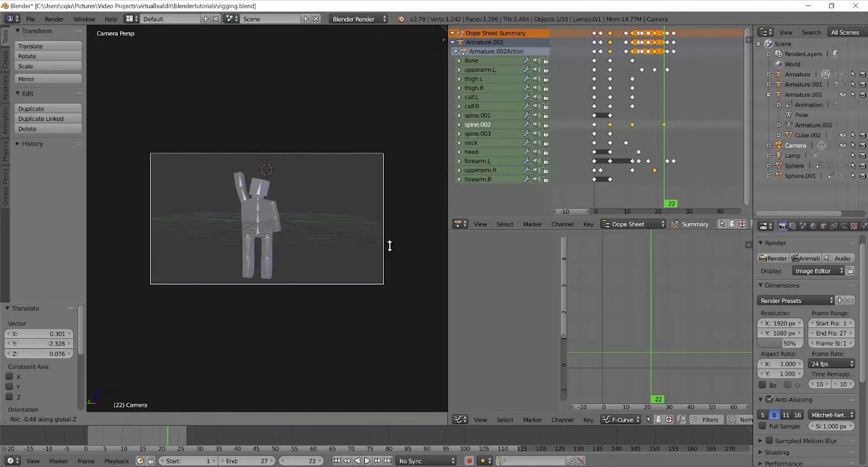
left_click(403, 256)
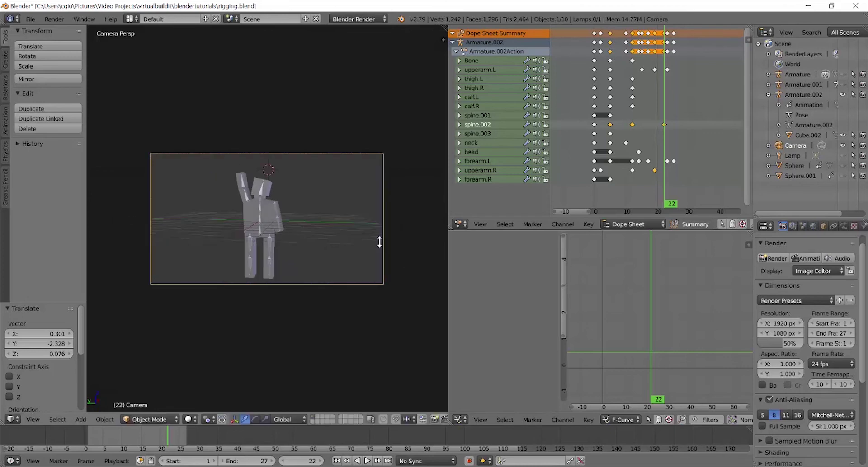
Step: Rotate the camera about 14.4° around Z from outside, move it about -5.039 along Y, and return to camera view
key("KP_0")
key("r")
key("z")
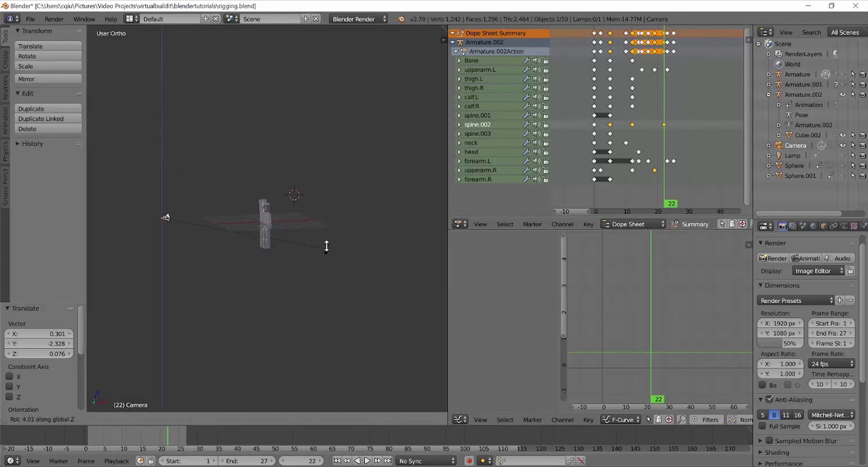
left_click(314, 218)
key("g")
key("y")
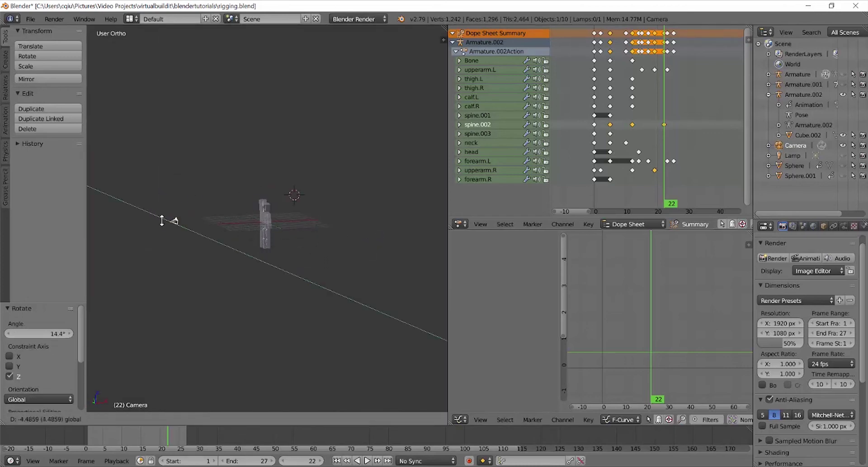
left_click(190, 194)
key("KP_0")
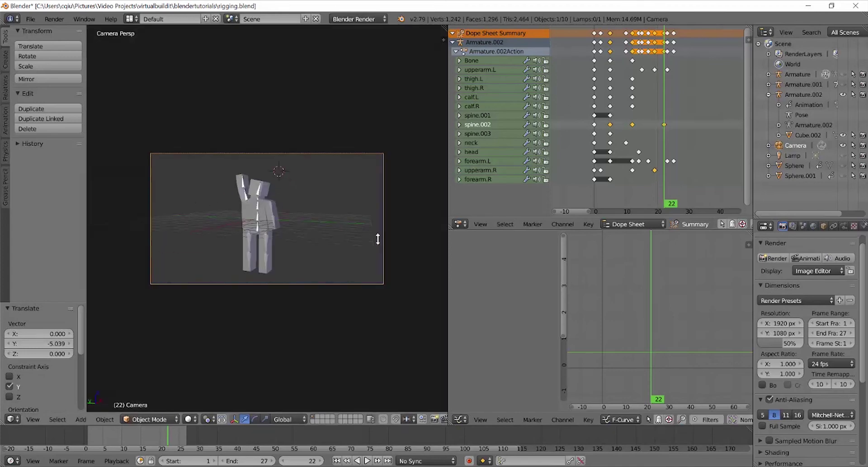
Step: Play the jump and wave from the adjusted camera angle and stop at frame 5
key("alt+a")
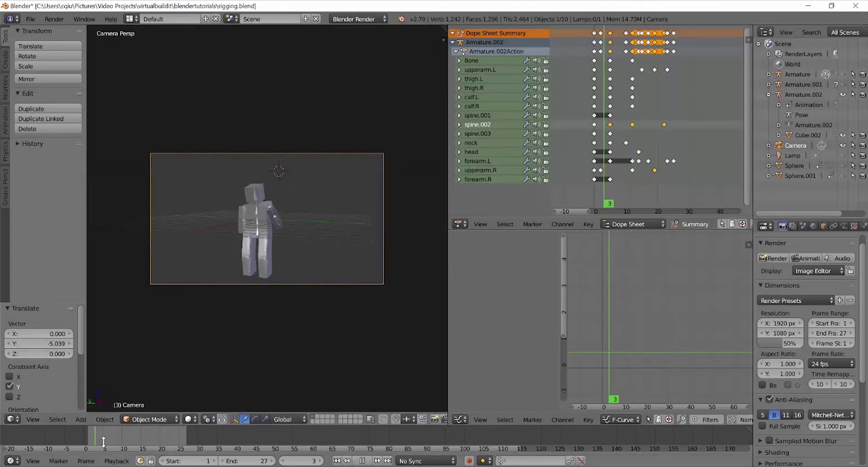
key("alt+a")
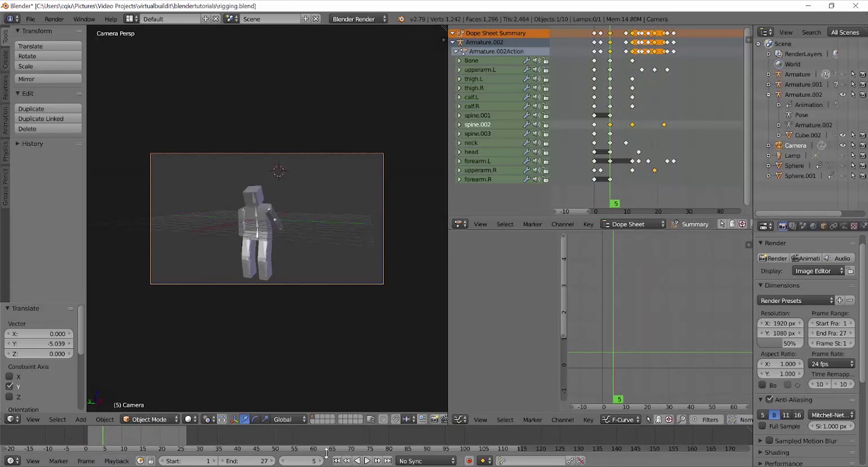
left_click(371, 462)
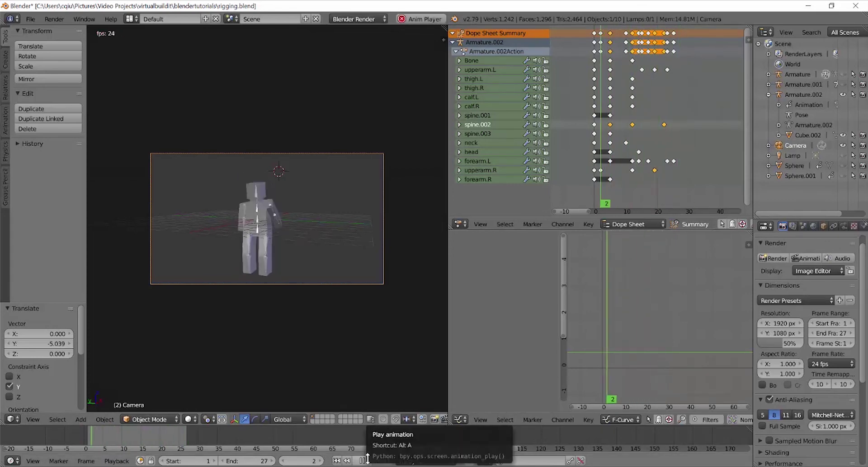
left_click(367, 460)
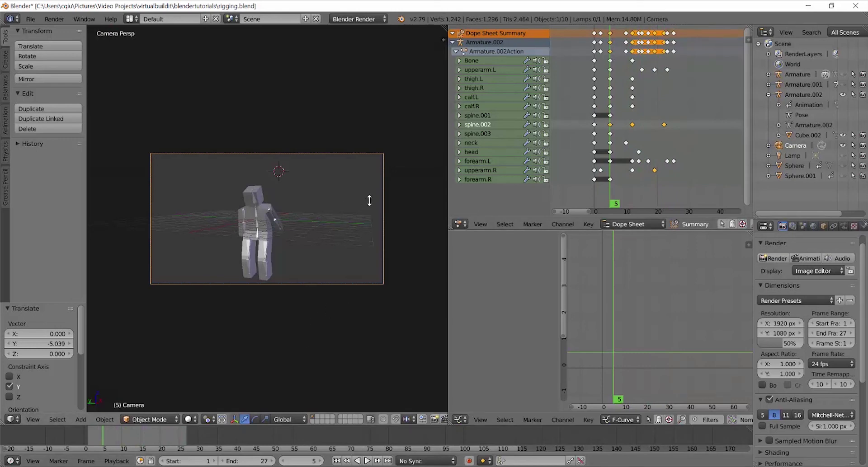
Step: Leave the camera view, select the lamp and move it along the X axis
right_click(254, 193)
scroll(346, 167, "down", 3)
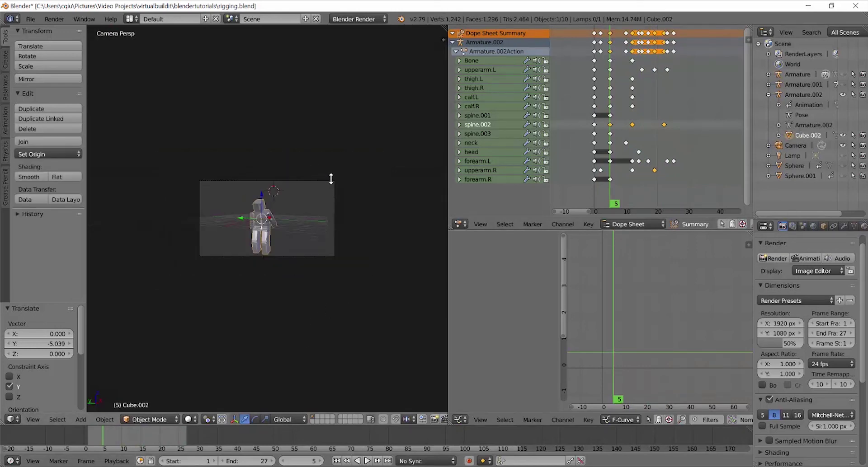
right_click(331, 179)
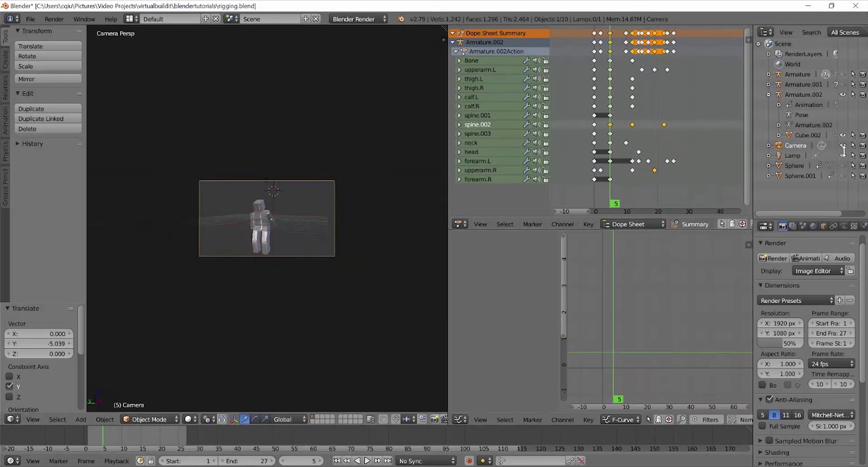
key("KP_0")
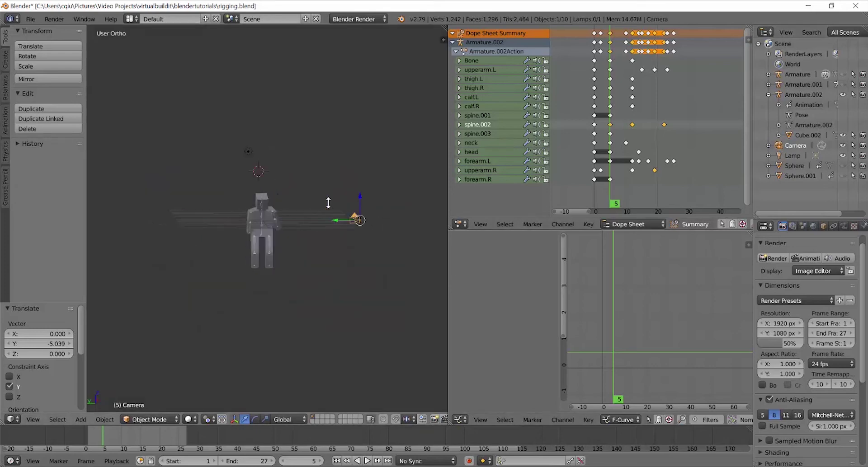
right_click(246, 151)
middle_click_drag(246, 151, 339, 168)
key("g")
key("x")
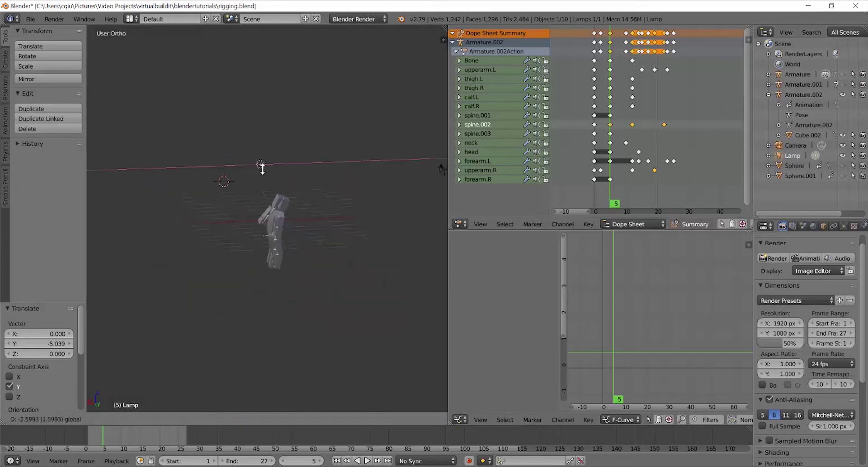
left_click(359, 168)
Step: Move the lamp -6.283 along Y, and from a front-facing view move it another 8.226 along Y
key("g")
key("y")
left_click(339, 150)
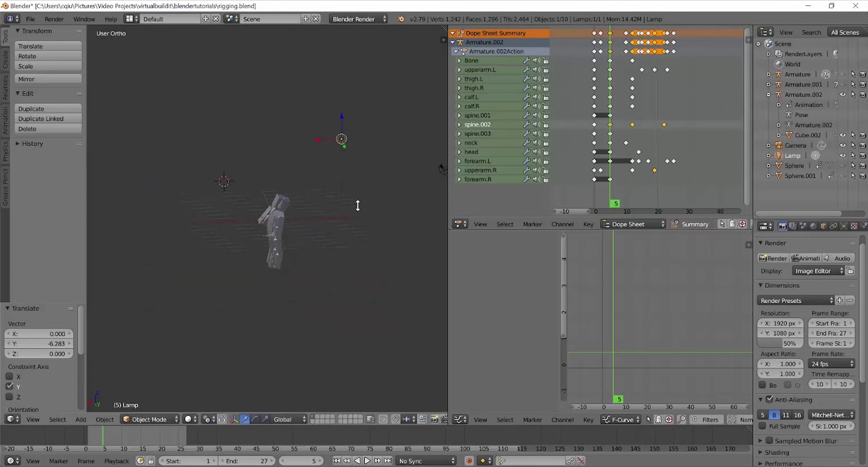
middle_click_drag(357, 205, 282, 156)
key("g")
key("y")
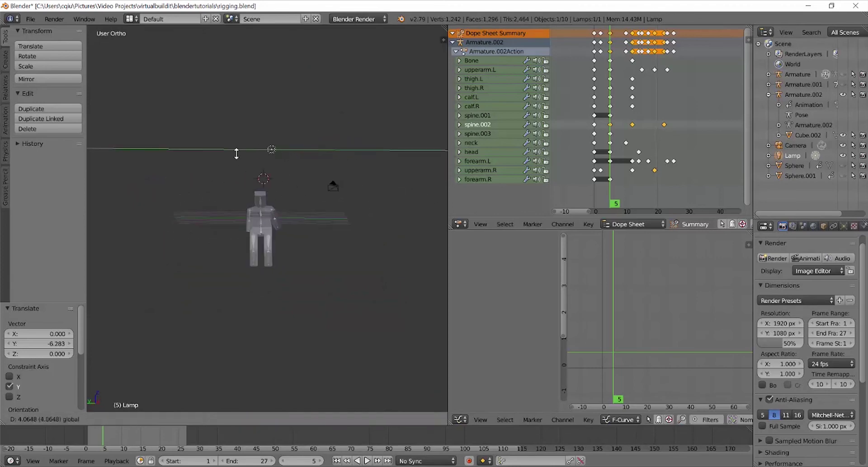
left_click(253, 144)
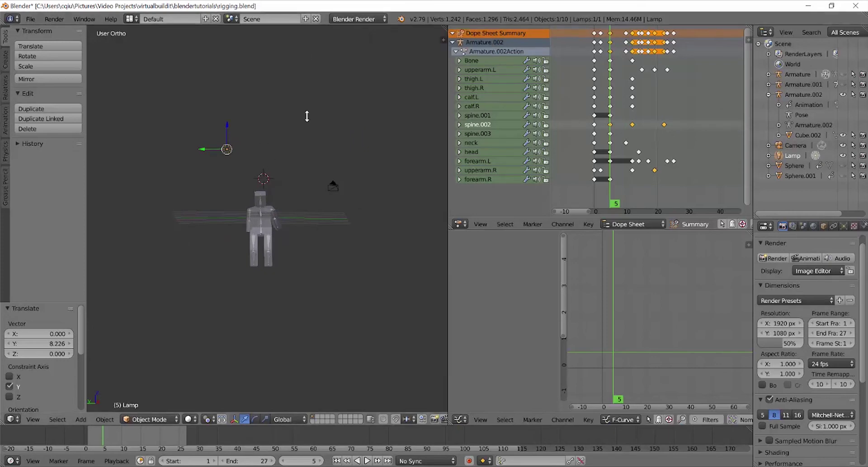
middle_click_drag(295, 156, 296, 166)
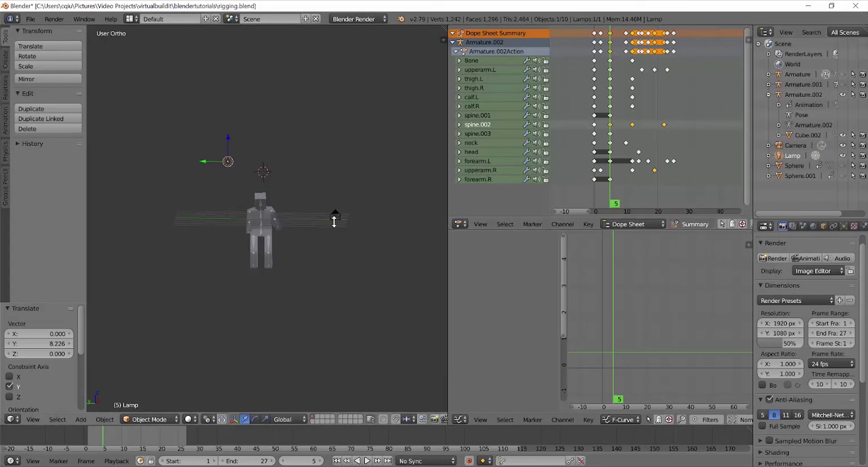
Step: Switch the render engine to Cycles Render and open the lamp's data settings
left_click(376, 20)
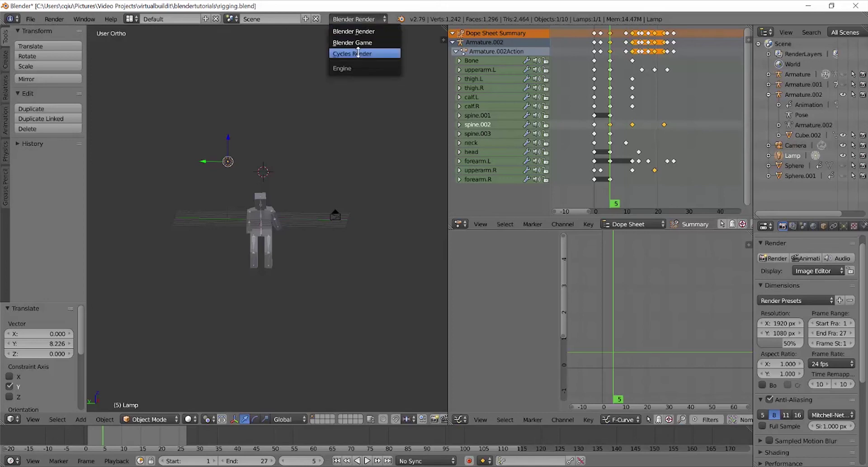
left_click(339, 53)
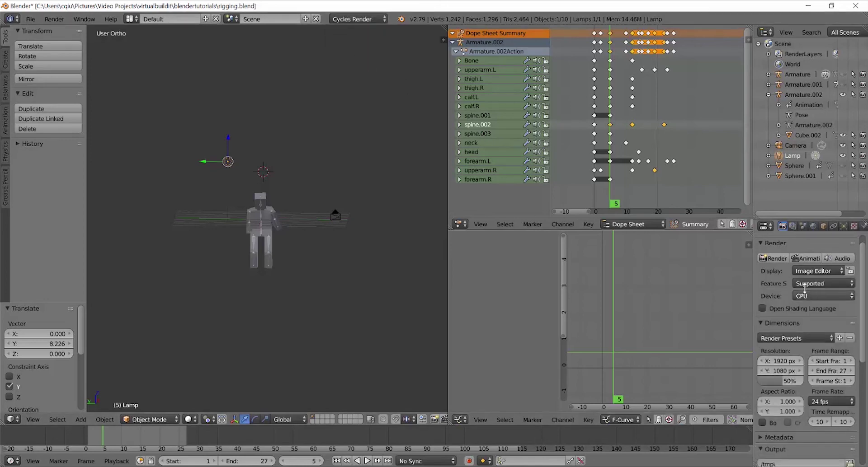
scroll(845, 226, "down", 3)
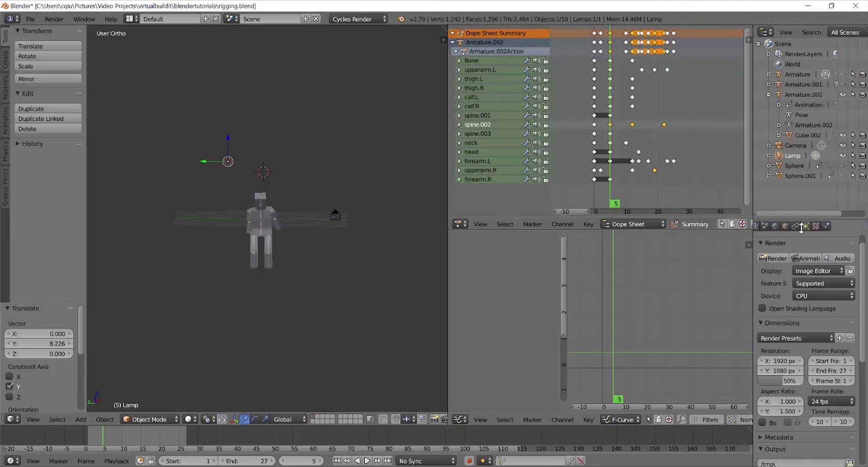
left_click(805, 226)
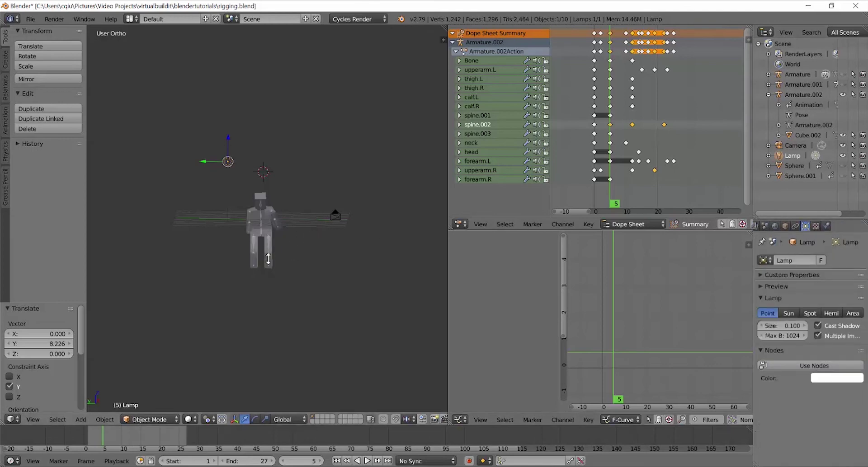
Step: Preview the character up close in rendered shading and return the viewport to solid shading
key("shift+z")
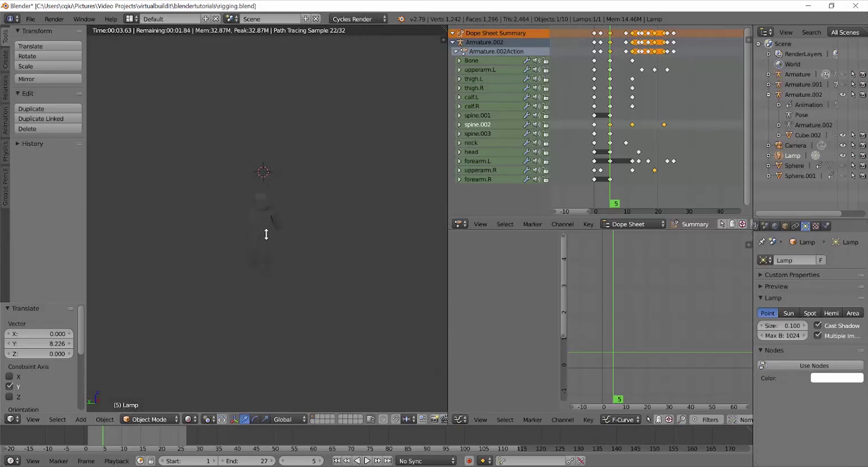
middle_click_drag(267, 234, 294, 248, "ctrl")
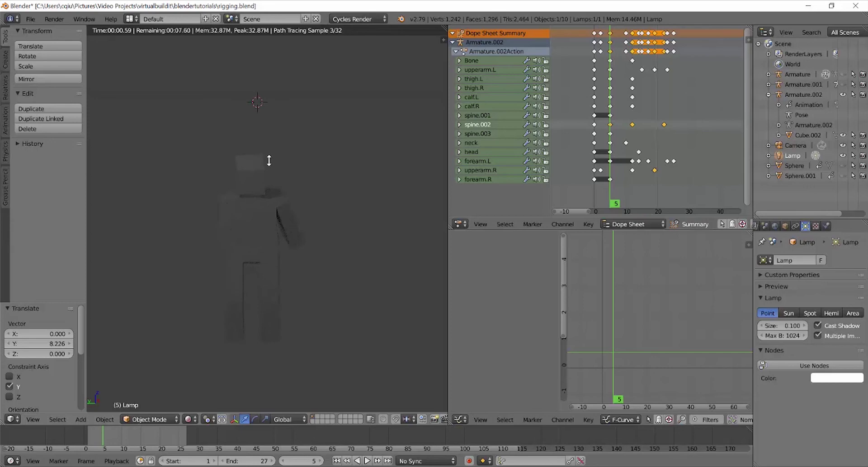
left_click(194, 419)
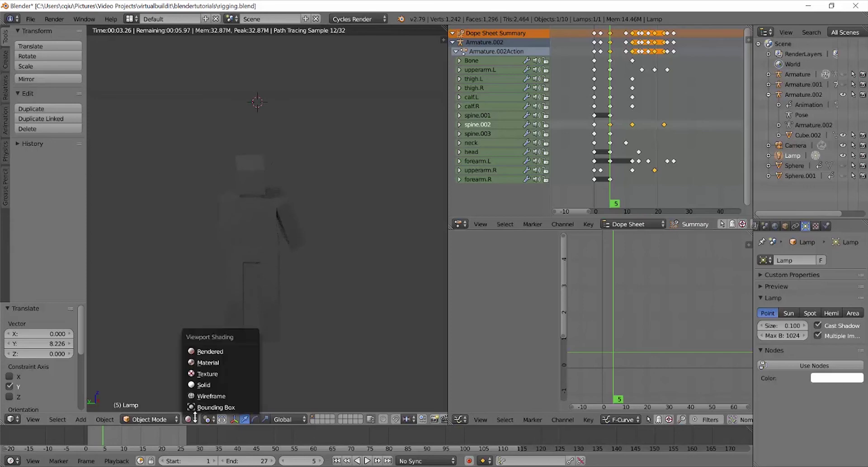
left_click(208, 385)
right_click(271, 212)
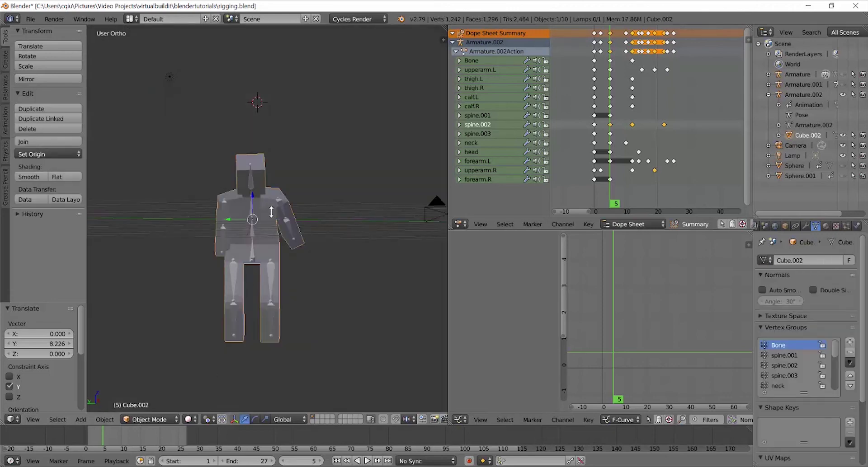
Step: Set the lamp's size to 0.334 and check the lighting in rendered shading
right_click(172, 78)
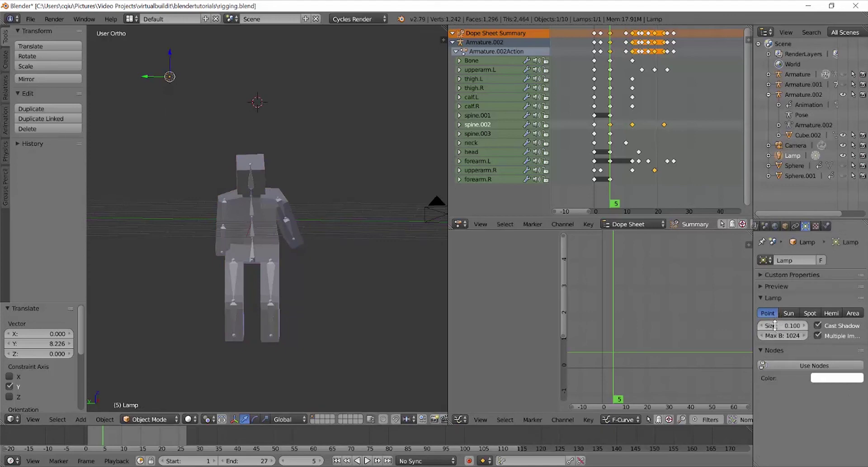
left_click_drag(774, 325, 793, 323)
left_click_drag(857, 329, 342, 241)
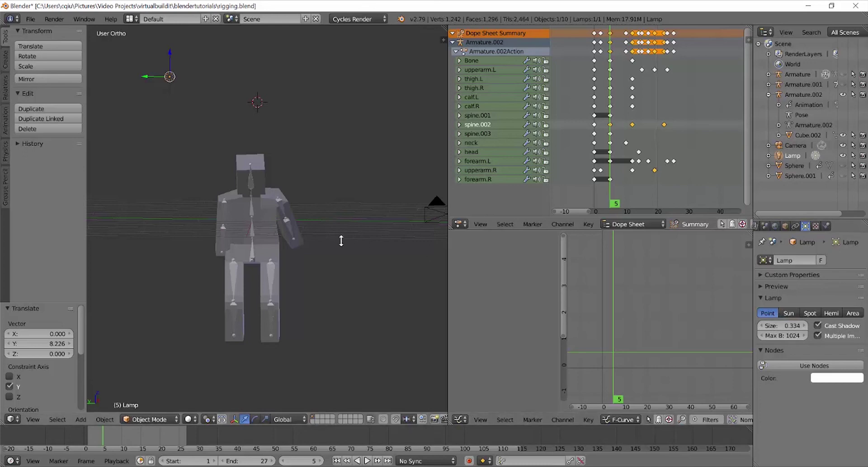
key("shift+z")
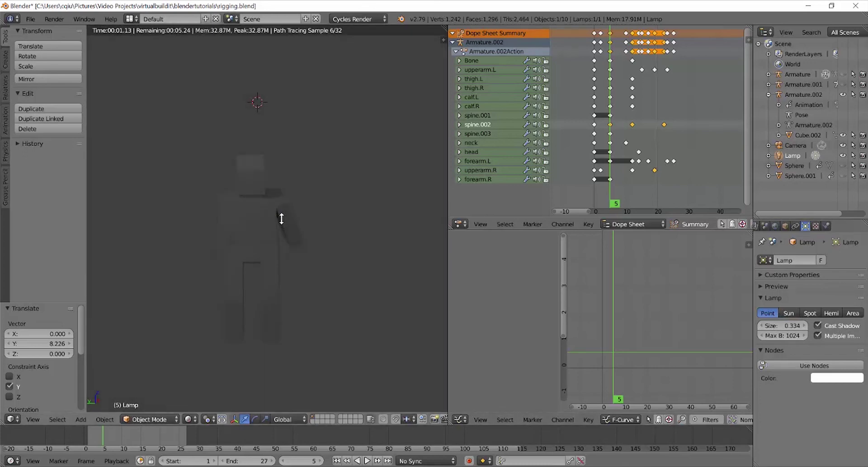
key("shift+z")
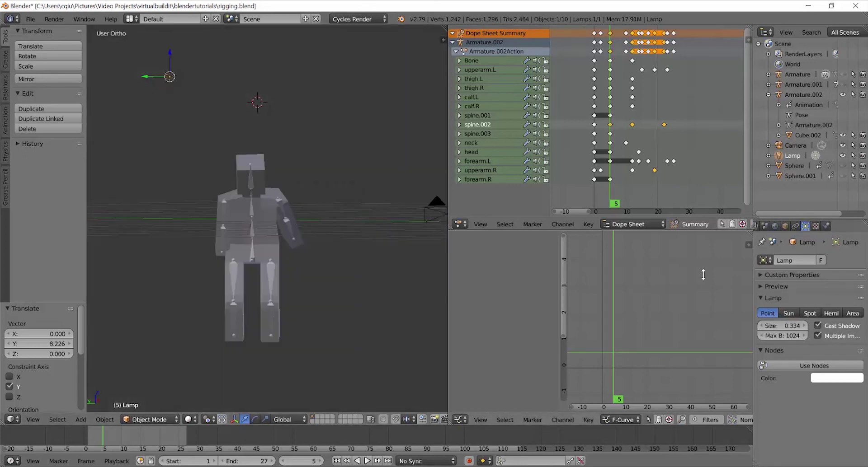
Step: Increase the lamp's size to 0.953 and preview the lighting in rendered shading
left_click_drag(777, 325, 824, 325)
left_click_drag(122, 337, 304, 191)
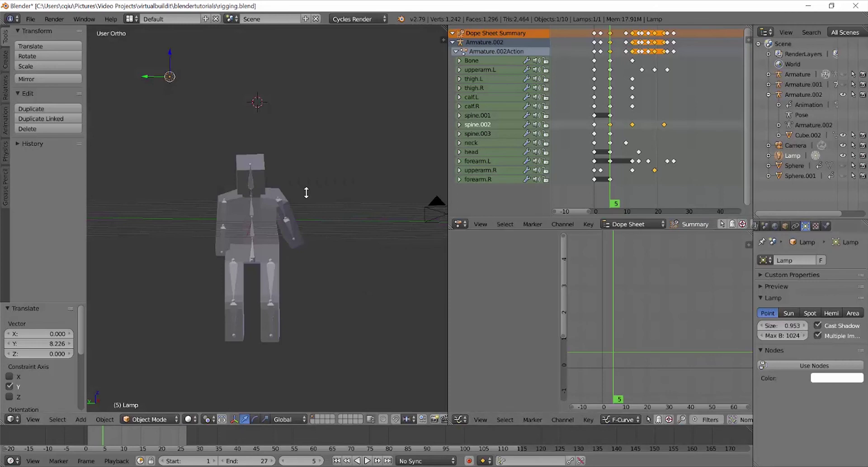
key("shift+z")
key("shift+z")
Step: Add a new material to the character mesh and preview it in rendered shading
right_click(254, 166)
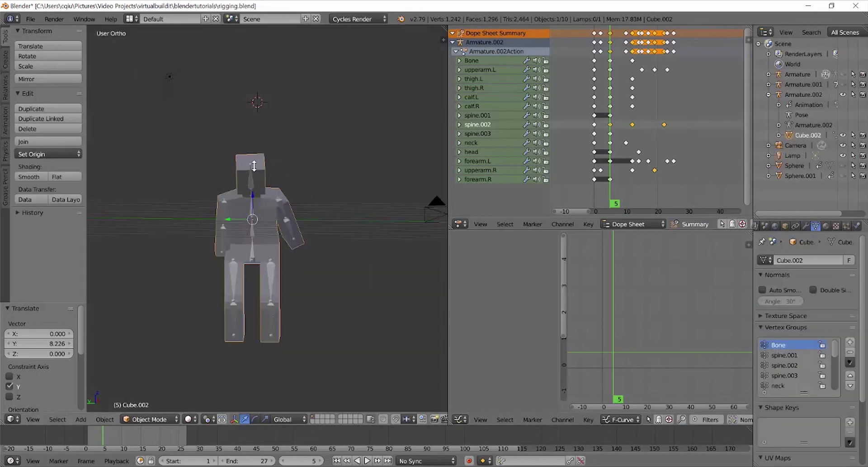
left_click(825, 226)
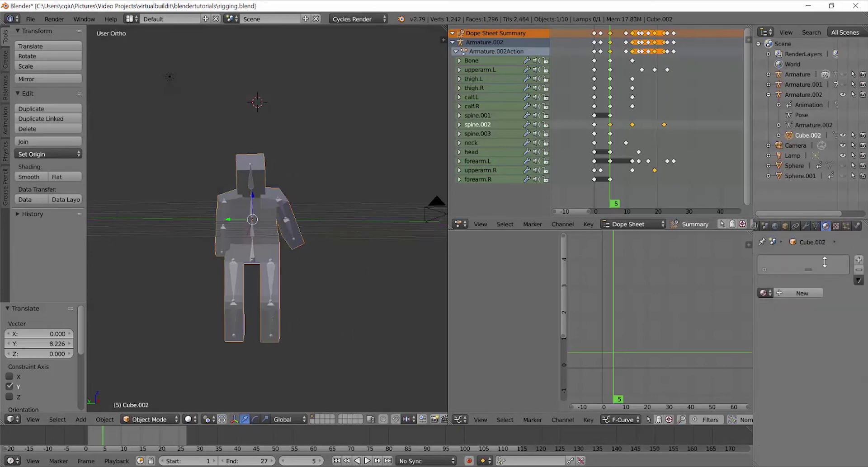
left_click(797, 291)
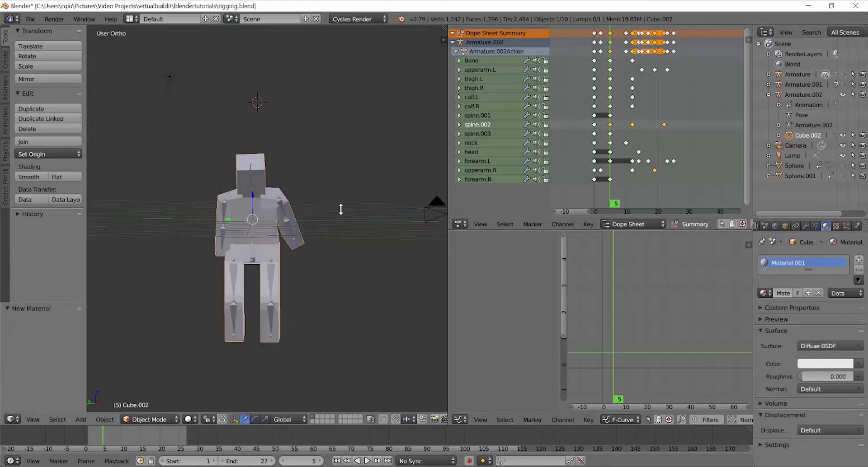
key("shift+z")
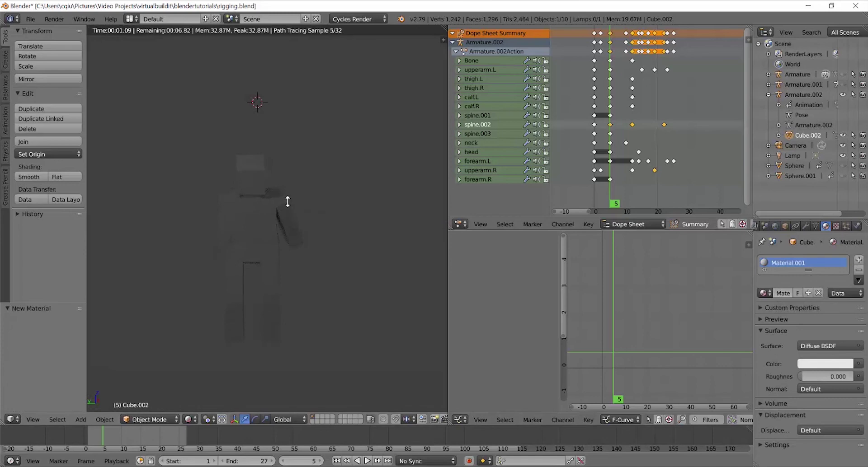
key("shift+z")
Step: Darken the world's surface color and check the scene in rendered shading
left_click(773, 225)
left_click(830, 326)
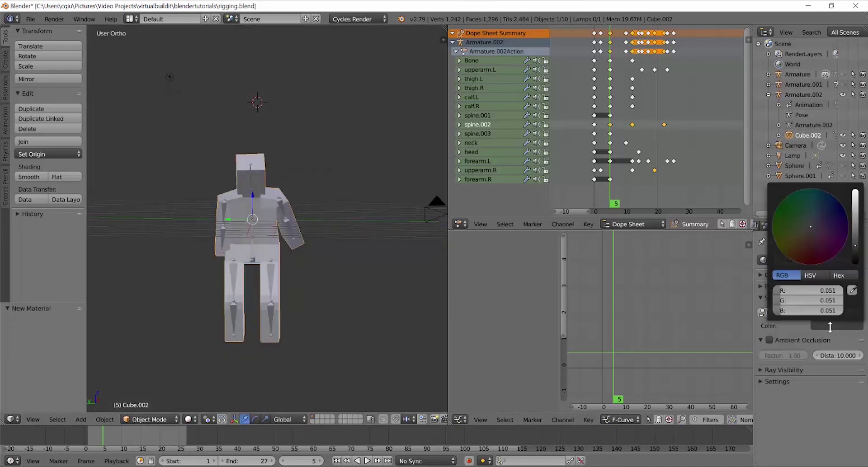
left_click_drag(854, 246, 854, 261)
key("shift+z")
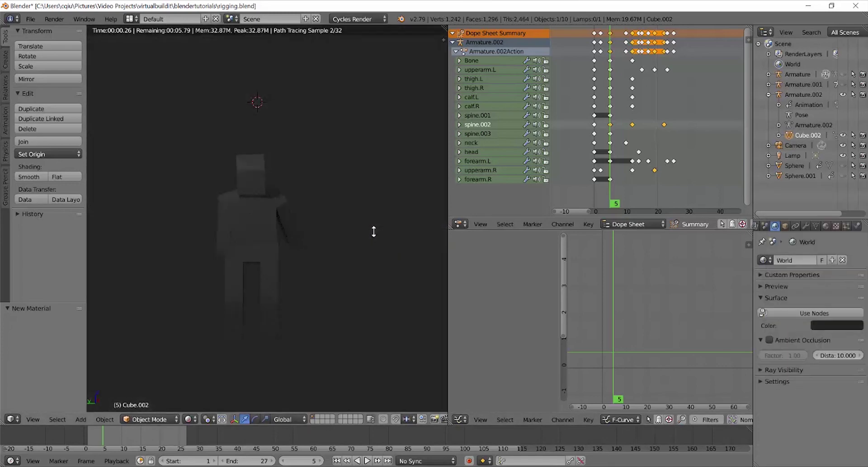
key("shift+z")
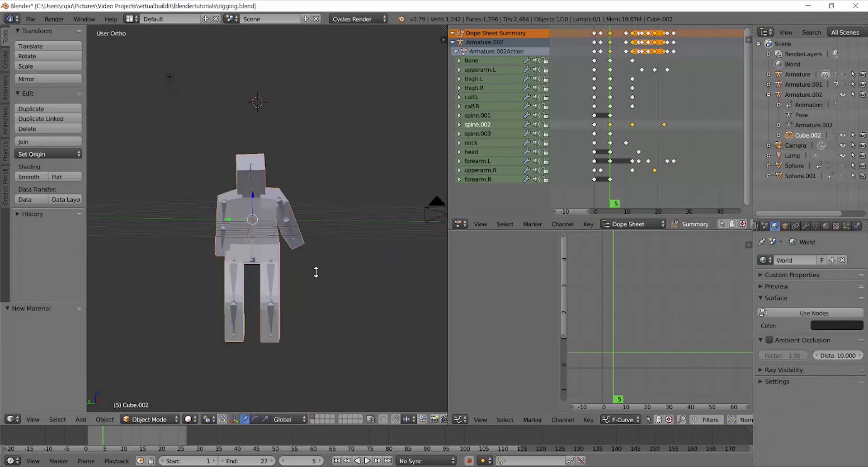
Step: Add a plane, enlarge it and move it about X -0.103, Y 6.466, Z 0.938 to sit near the lamp
left_click(823, 225)
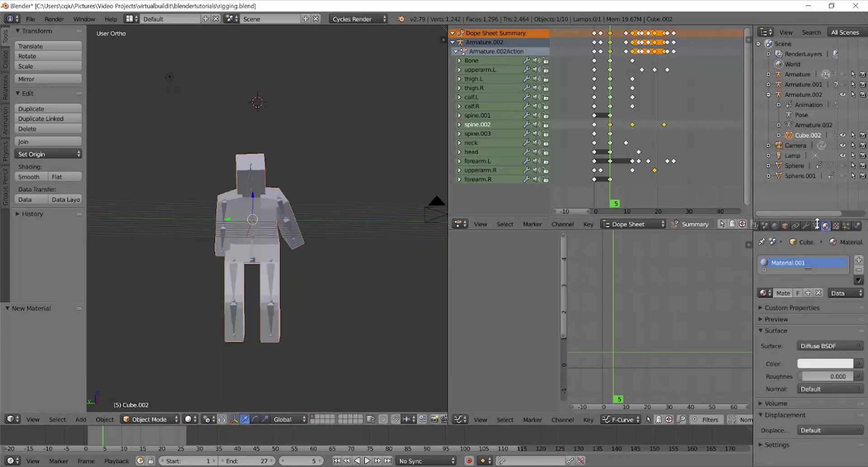
key("shift+a")
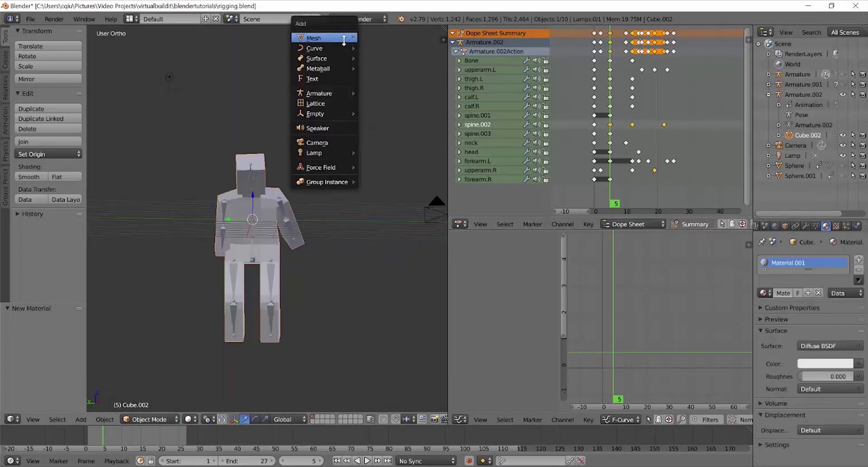
mouse_move(344, 40)
left_click(374, 37)
key("s")
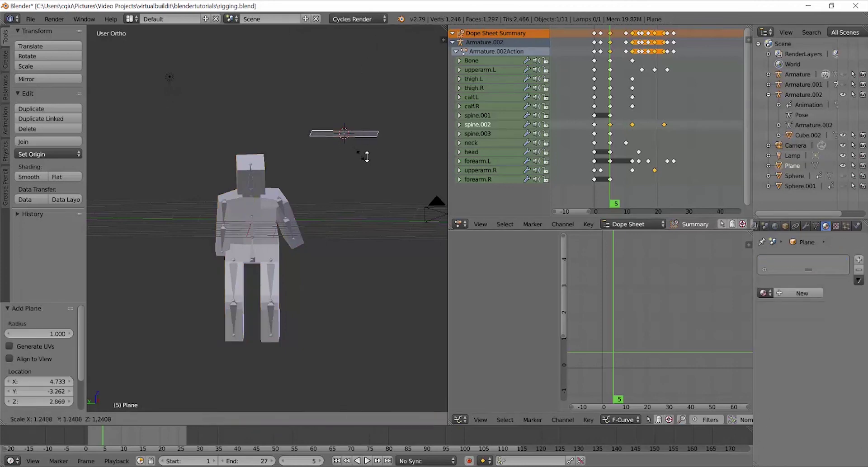
left_click(367, 155)
key("g")
left_click(201, 123)
Step: Tilt the plane around X and Z to face the character and shift it about X -0.037, Y 0.376, Z -0.319
key("r")
key("x")
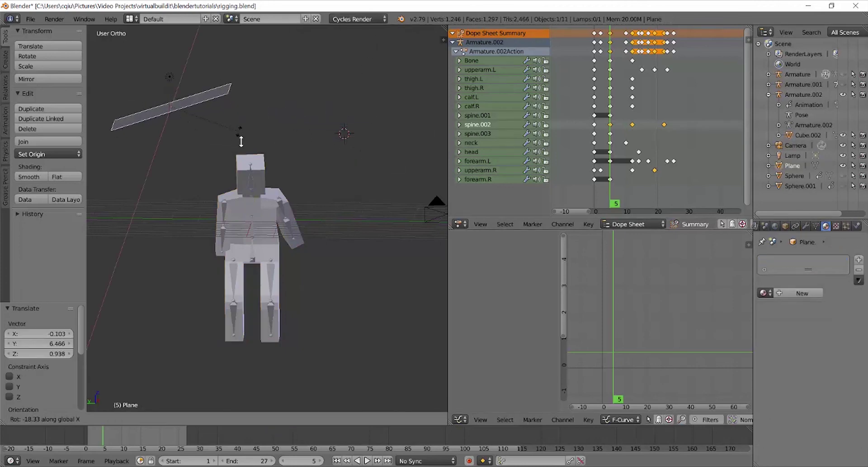
key("z")
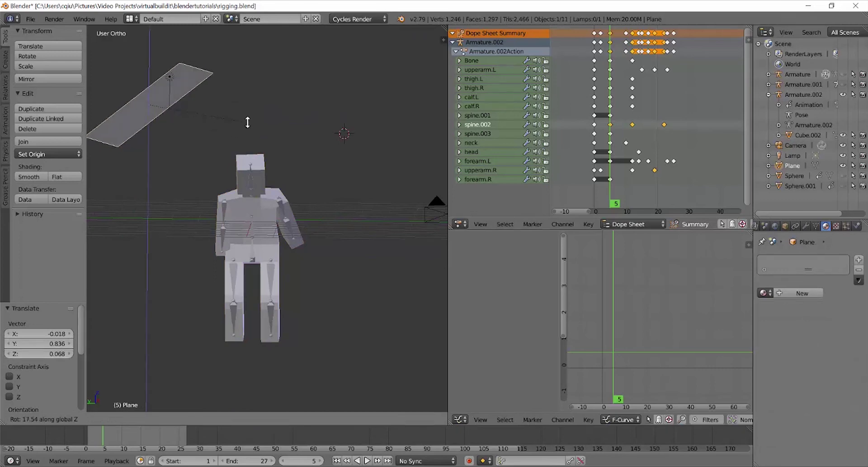
key("g")
left_click(235, 130)
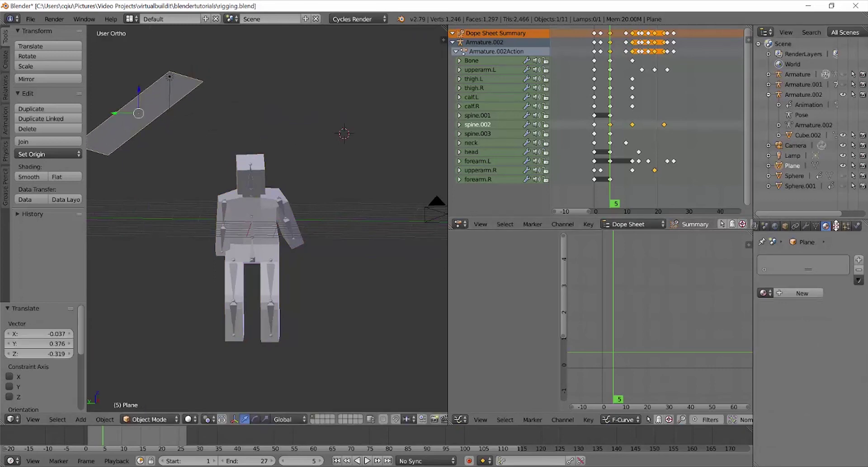
Step: Give the plane a new material with an Emission surface shader and preview it in rendered shading
left_click(791, 299)
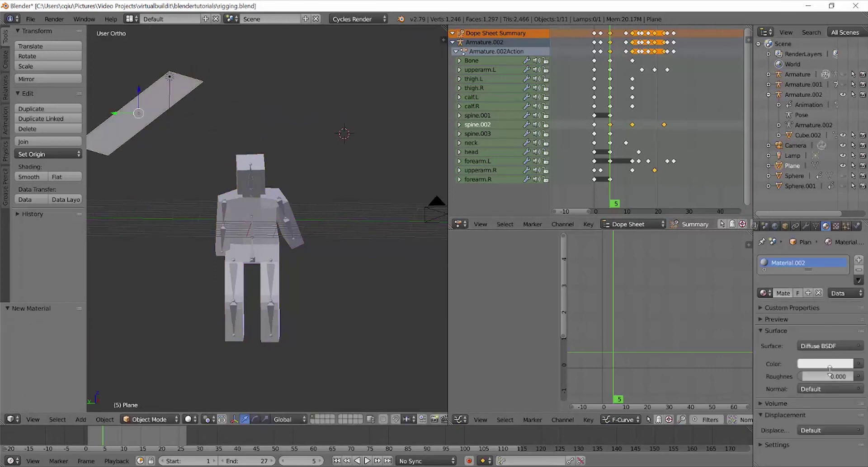
left_click(830, 345)
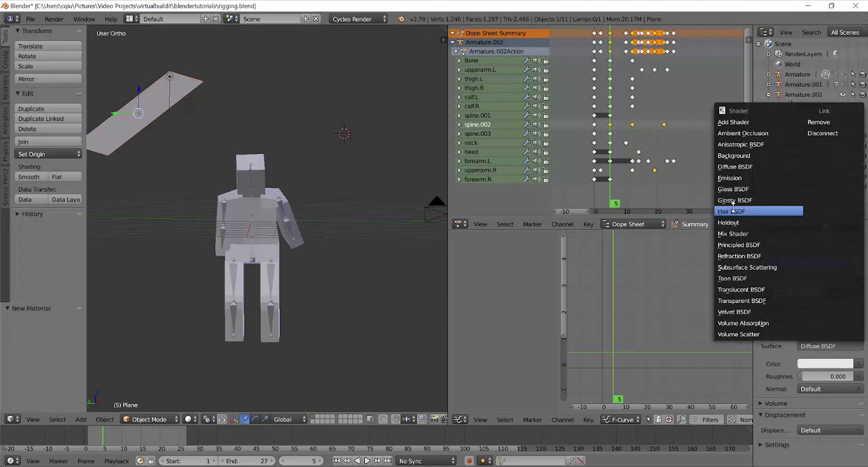
left_click(736, 178)
key("shift+z")
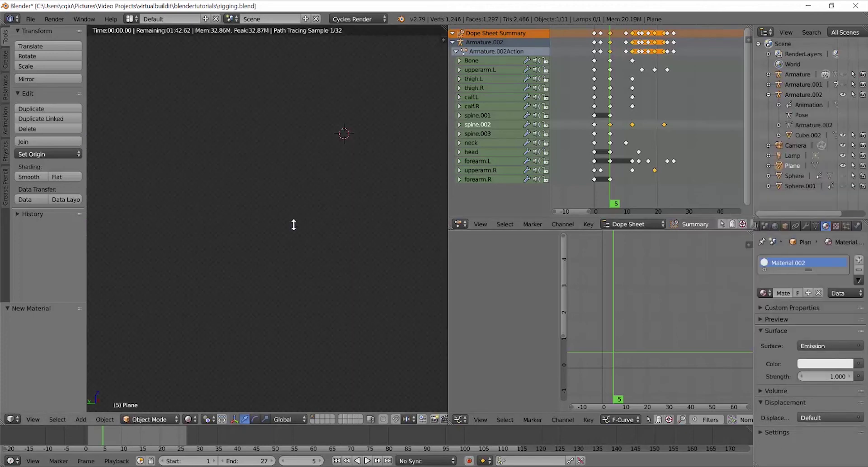
key("shift+z")
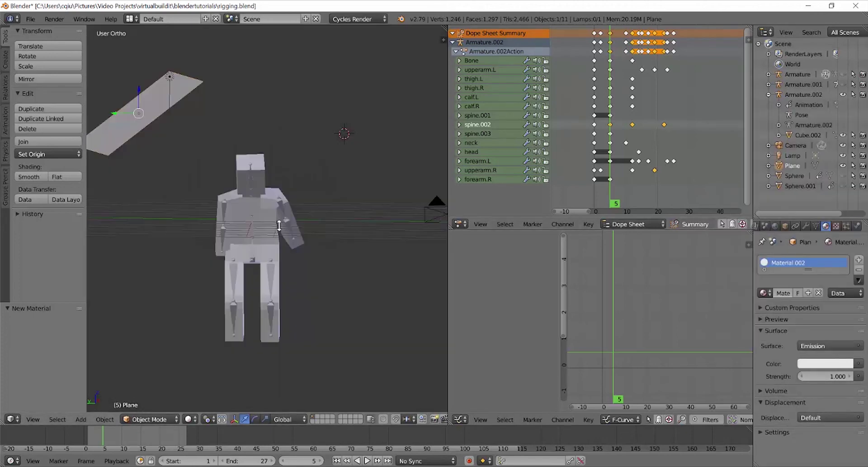
Step: Move the glowing plane about -9.017 along the X axis and check it in rendered shading
middle_click_drag(129, 126, 216, 237)
scroll(225, 258, "down", 2)
left_click_drag(161, 224, 293, 282)
mouse_move(314, 273)
middle_mouse_down()
mouse_move(298, 239)
mouse_move(314, 227)
mouse_move(294, 219)
mouse_move(294, 227)
mouse_move(169, 137)
middle_mouse_up()
key("z")
key("z")
key("shift+z")
key("shift+z")
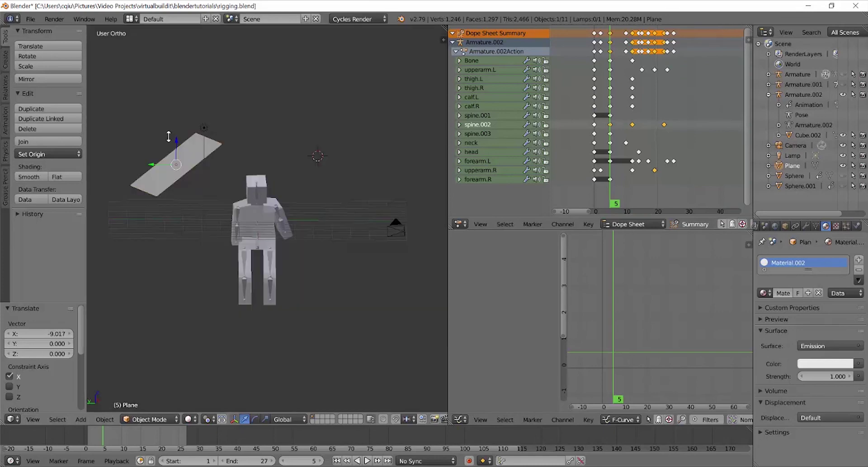
Step: Move the lamp about X -1.367, Y -8.683, Z -9.886 to below the character's far side and check the rendered lighting
right_click(203, 129)
key("g")
left_click(362, 305)
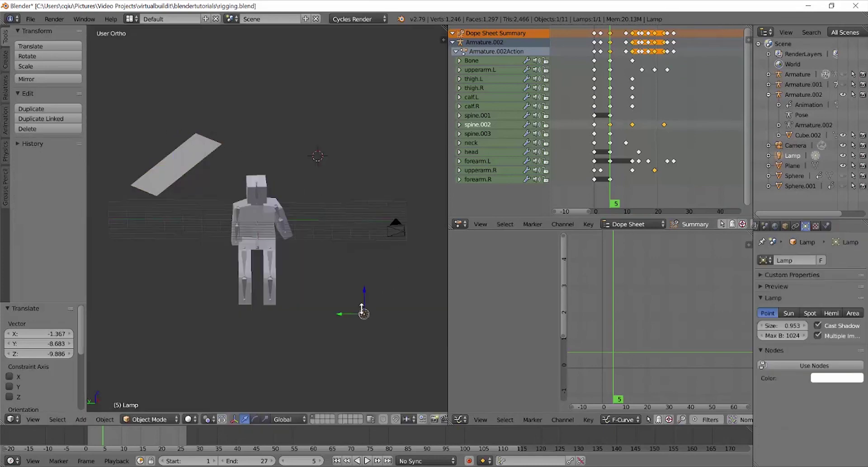
key("shift+z")
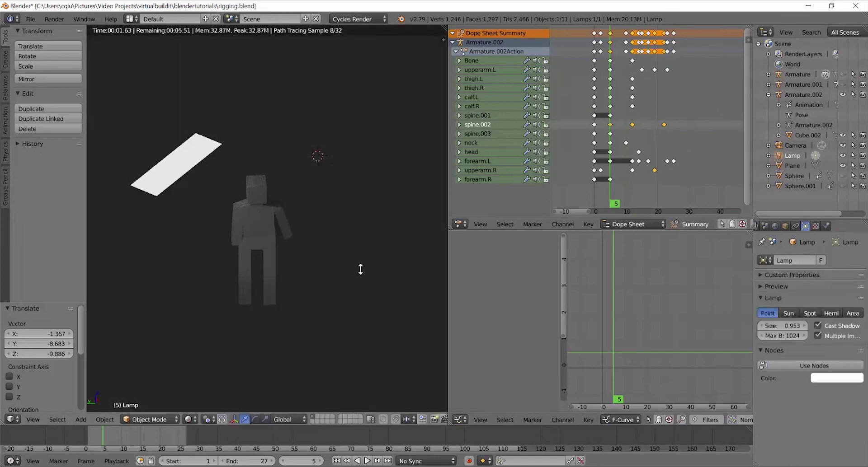
key("alt+a")
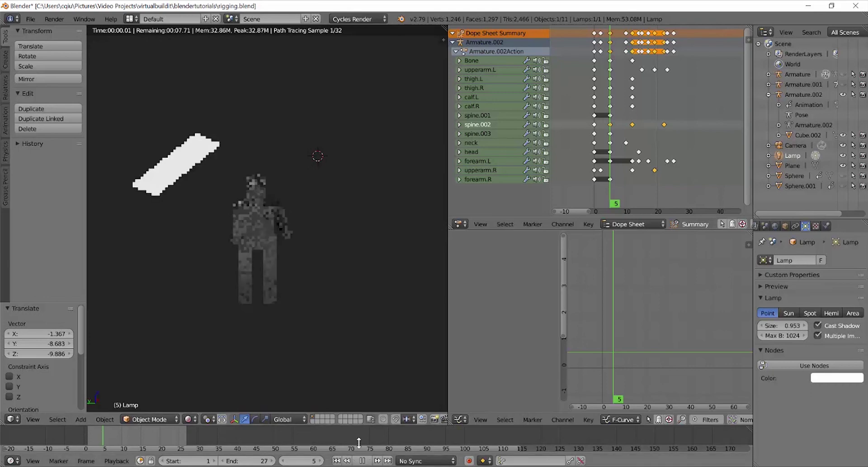
key("alt+a")
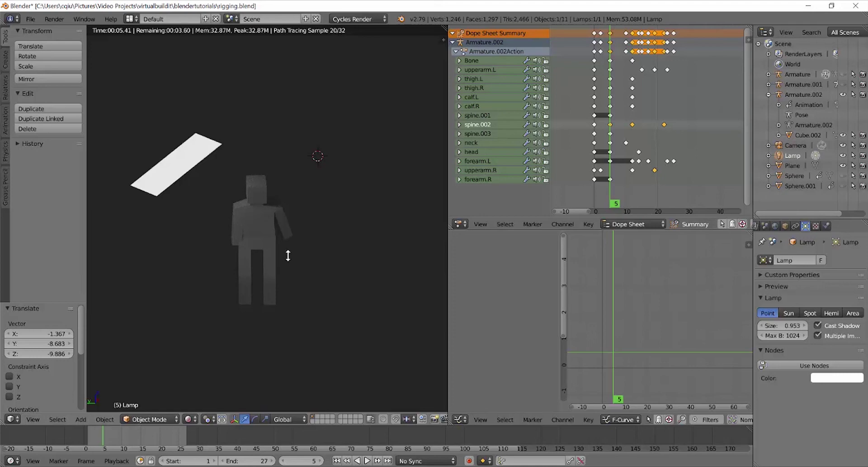
middle_click_drag(289, 258, 283, 243)
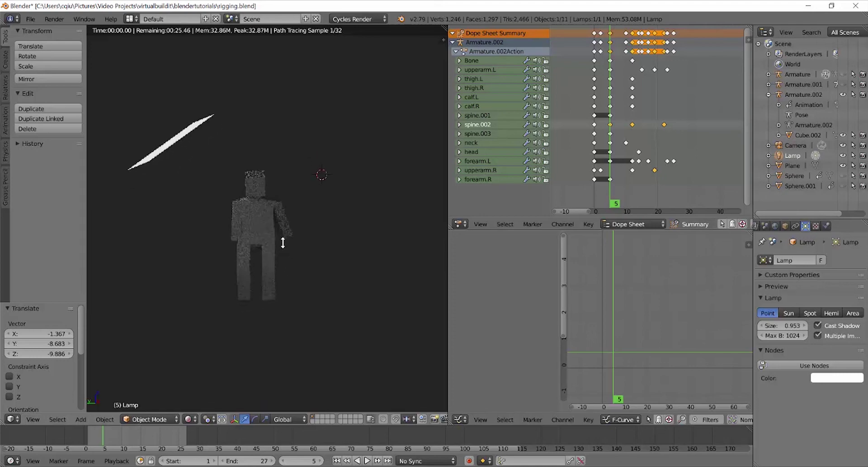
scroll(283, 243, "up", 2)
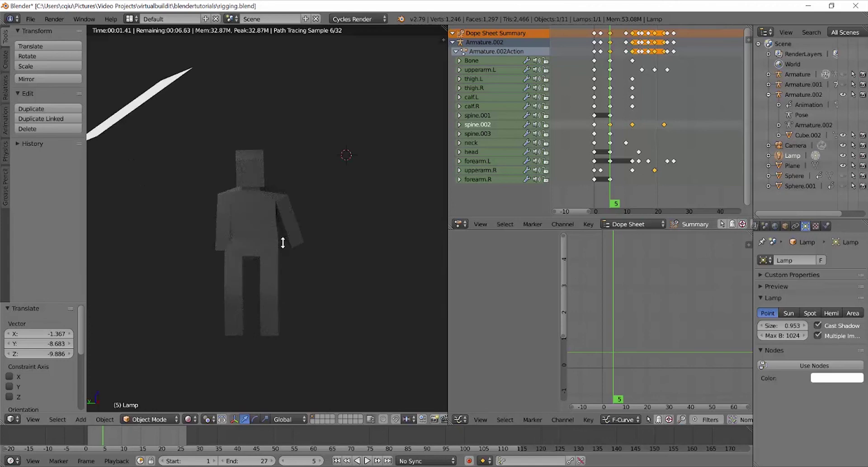
Step: Set the world's surface color to a muted blue, RGB 0.119, 0.212, 0.255, and preview it in rendered shading
key("shift+z")
scroll(283, 243, "down", 3)
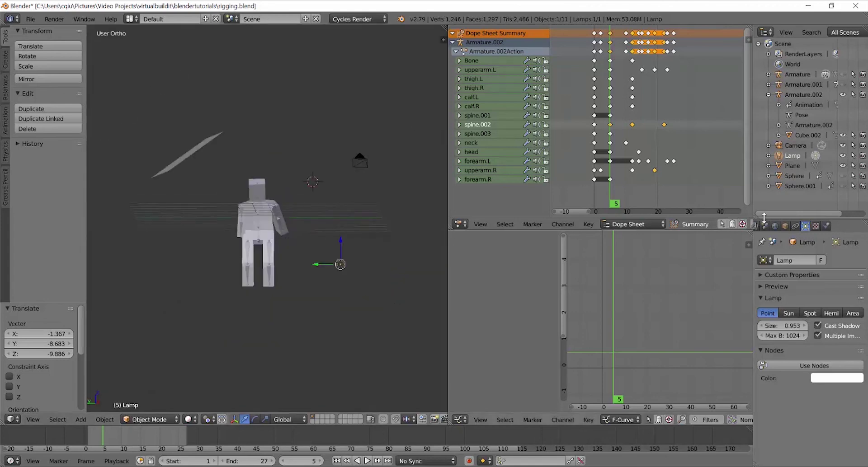
scroll(788, 226, "up", 3)
left_click(788, 225)
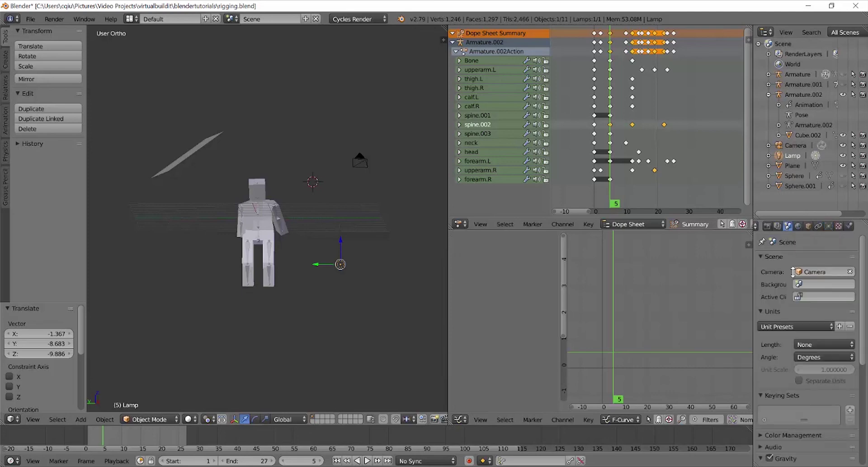
left_click(799, 226)
left_click(836, 326)
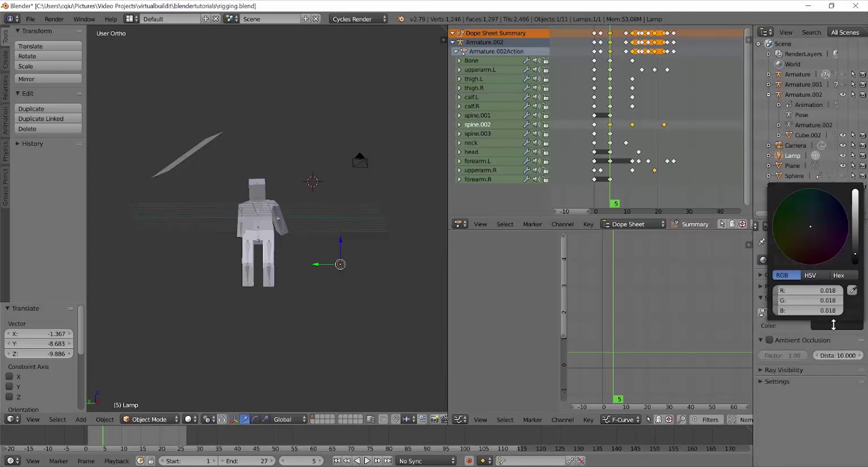
mouse_move(850, 239)
left_mouse_down()
mouse_move(854, 223)
mouse_move(811, 224)
mouse_move(813, 215)
left_mouse_up()
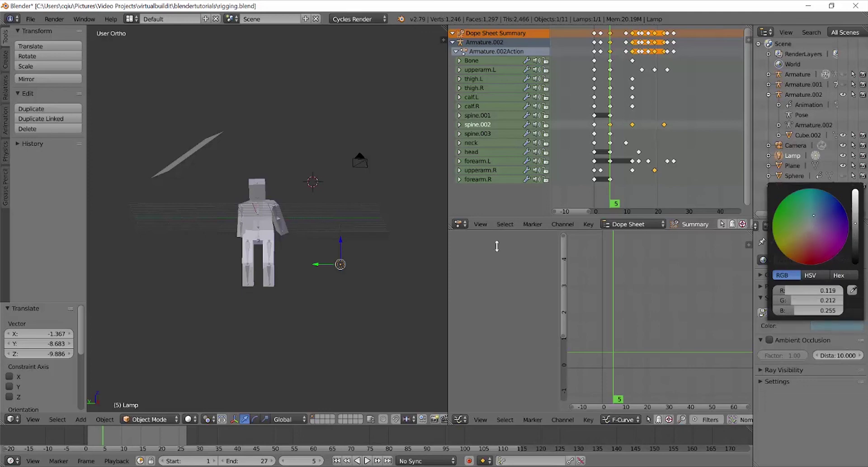
key("shift+z")
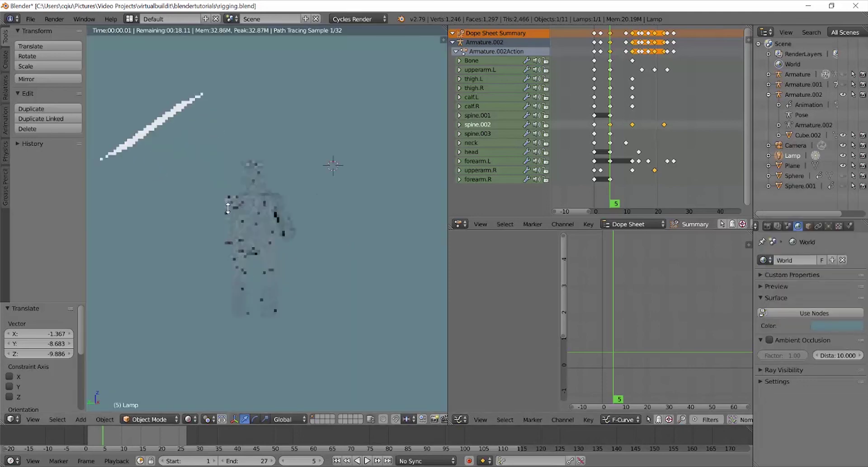
scroll(278, 220, "up", 2)
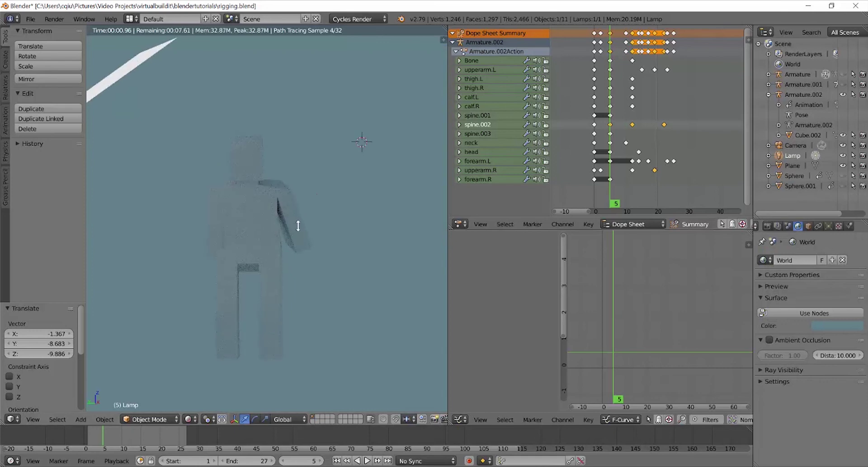
Step: Change the world's surface color to a light tan-orange and check the scene in rendered shading
key("shift+z")
left_click(837, 325)
left_click_drag(784, 220, 800, 237)
left_click_drag(857, 209, 857, 199)
key("shift+z")
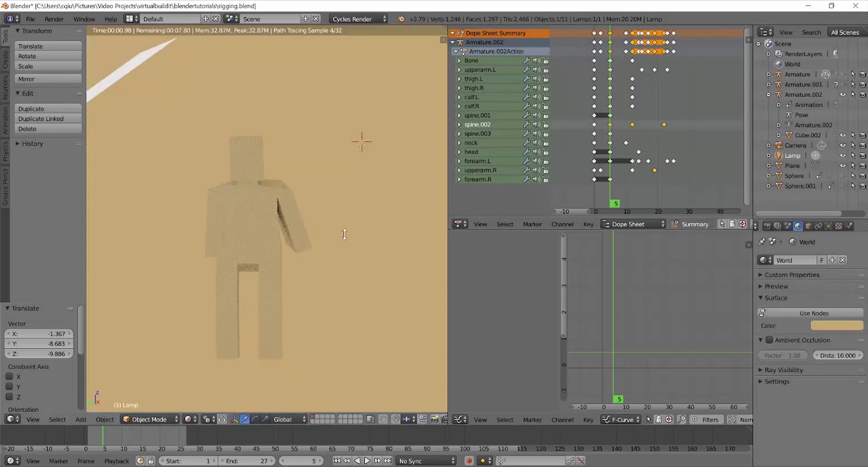
key("shift+z")
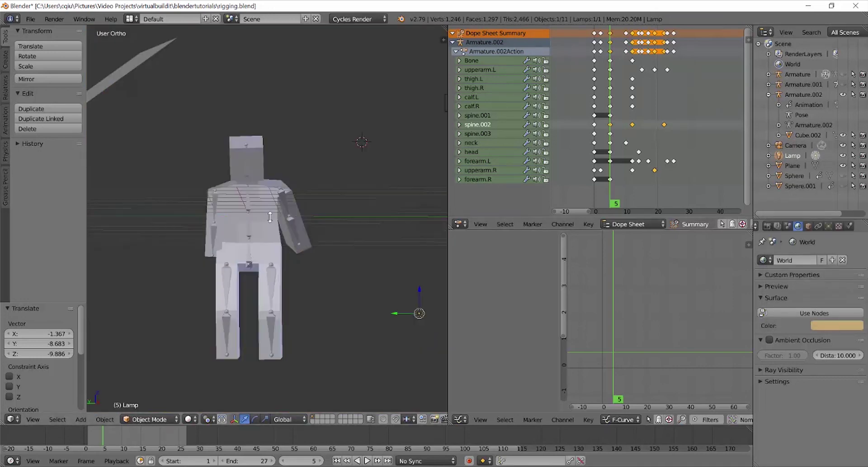
Step: Set the character mesh's diffuse color to dark red, RGB 0.242, 0.035, 0.046, and preview it rendered at frame 3
right_click(272, 216)
scroll(271, 216, "down", 1)
left_click(850, 226)
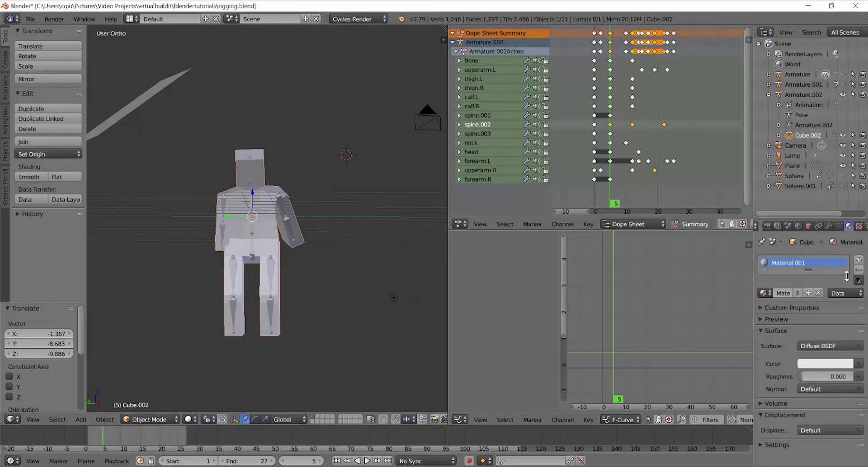
left_click(818, 364)
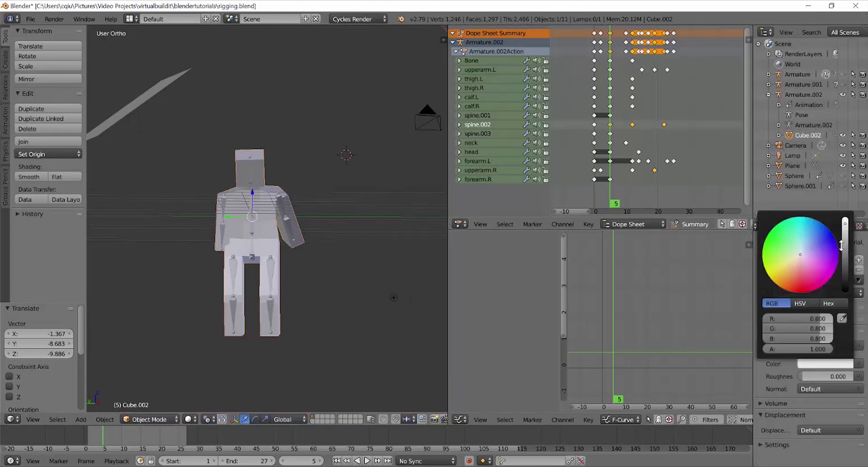
left_click_drag(821, 244, 846, 253)
left_click(809, 271)
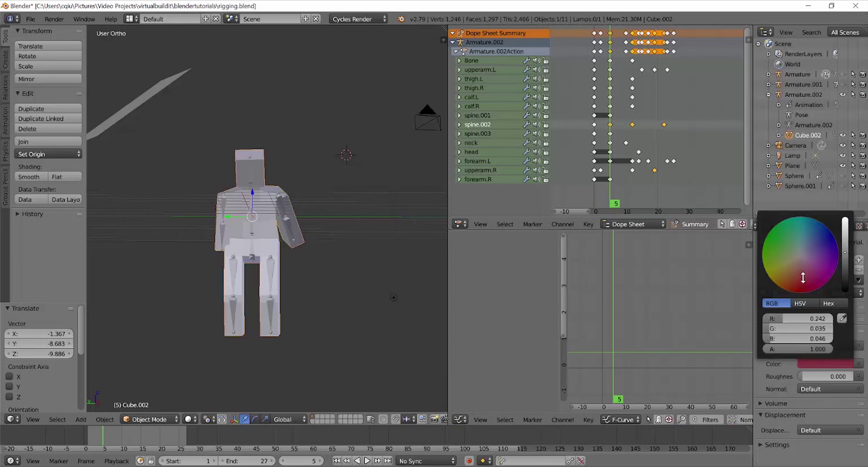
key("shift+z")
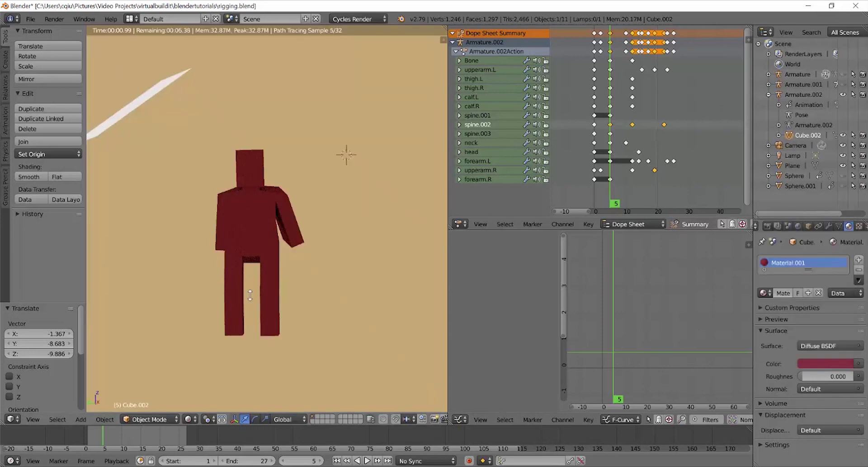
left_click(94, 435)
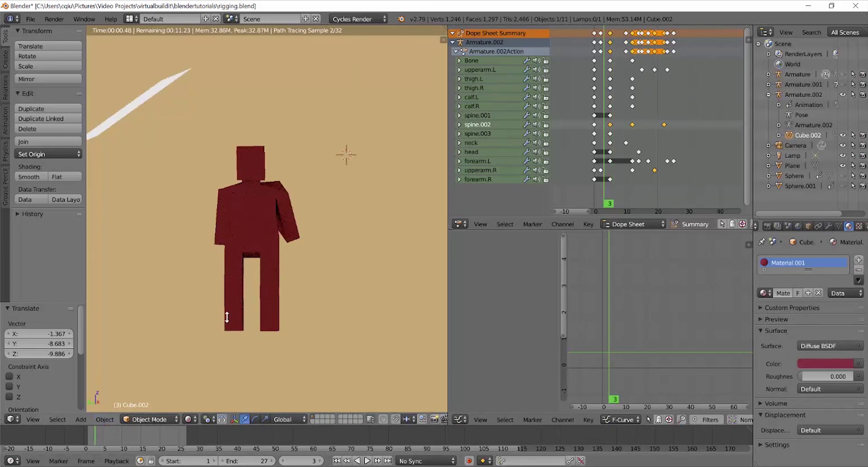
Step: In camera view, move the light plane about X -0.861, Y 2.497, Z 1.341 out of the frame and preview the render
key("shift+z")
key("KP_5")
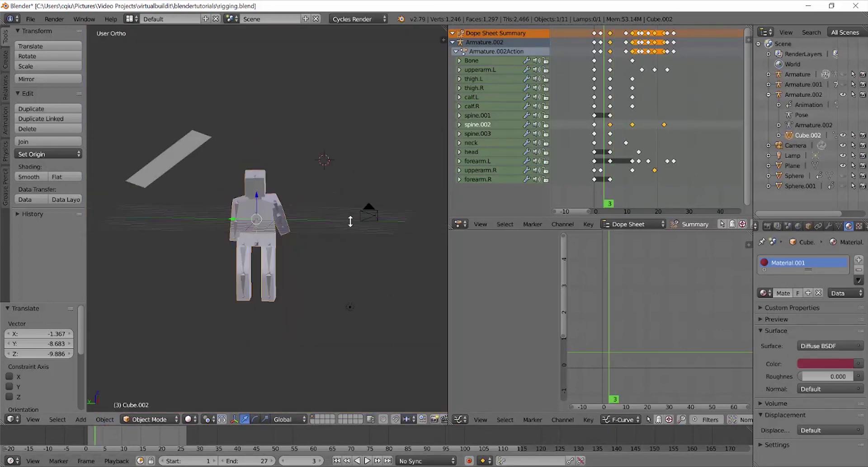
right_click(364, 215)
key("KP_0")
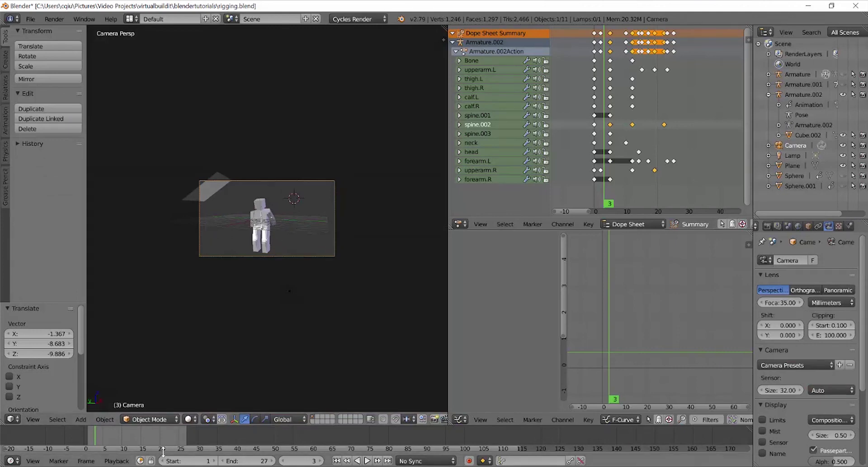
right_click(214, 186)
key("g")
left_click(208, 178)
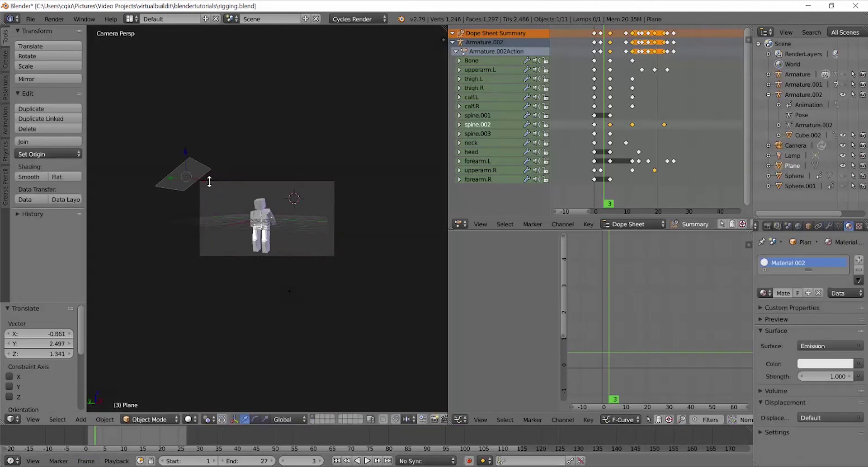
key("shift+z")
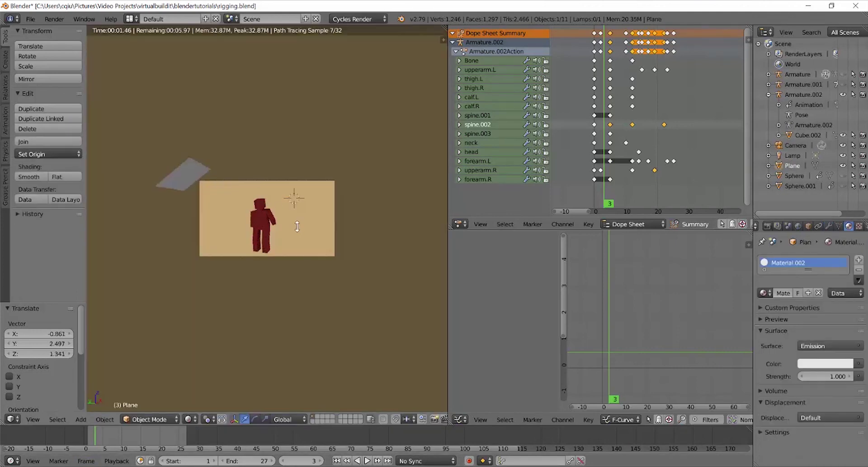
key("shift+z")
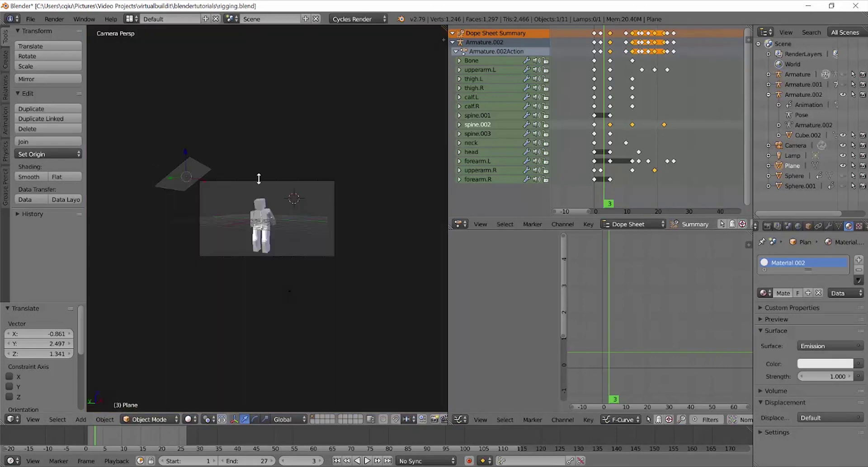
Step: Scale the light plane by about 2.498, shift it about X -0.248, Y 0.938, Z 1.280 off camera, and preview the shot
key("s")
left_click(112, 184)
key("g")
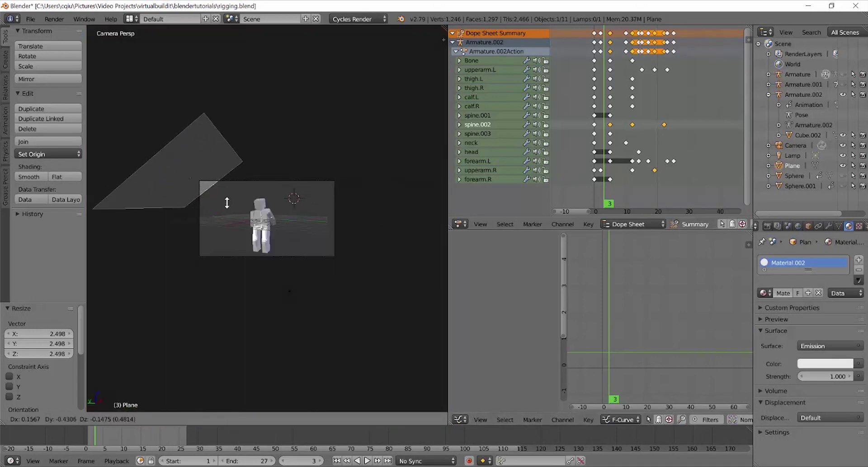
left_click(216, 193)
key("shift+z")
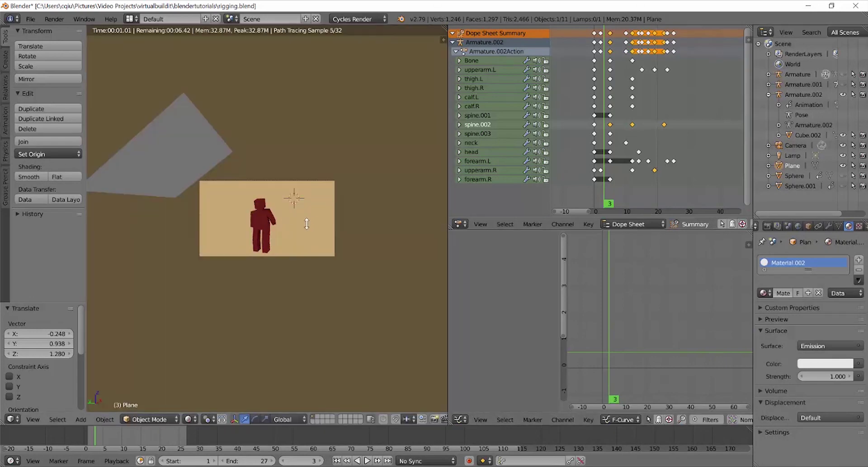
scroll(306, 224, "up", 4)
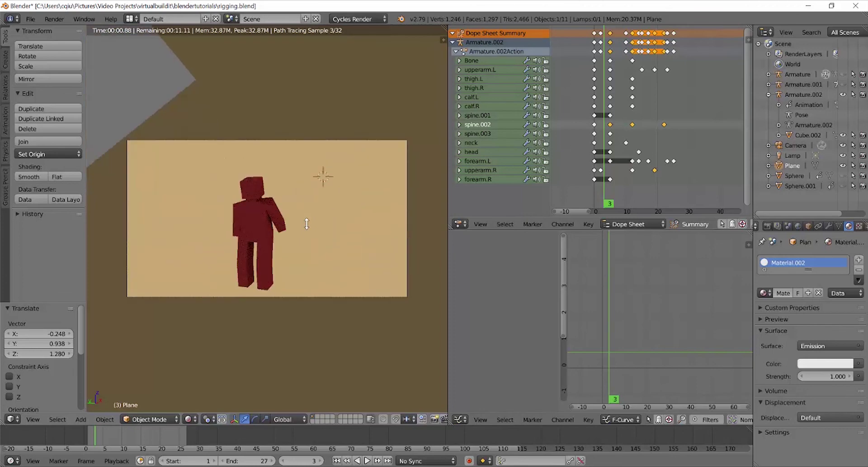
Step: Return the viewport to solid shading and set the Cycles render device to GPU Compute
key("shift+z")
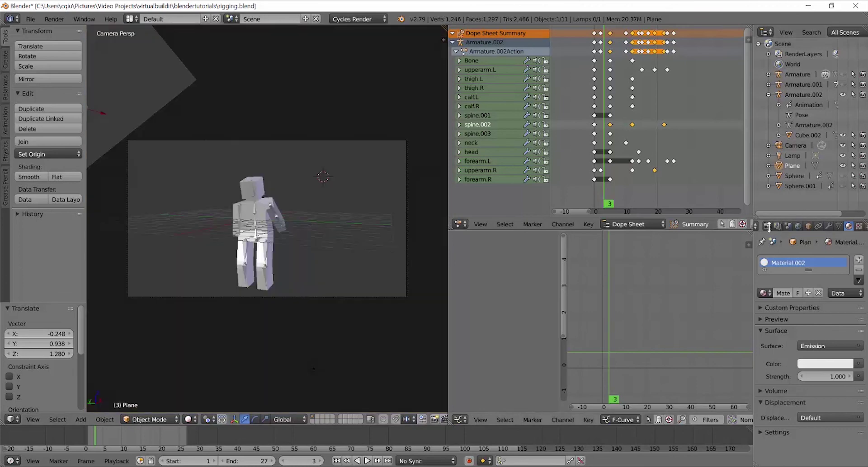
left_click(768, 226)
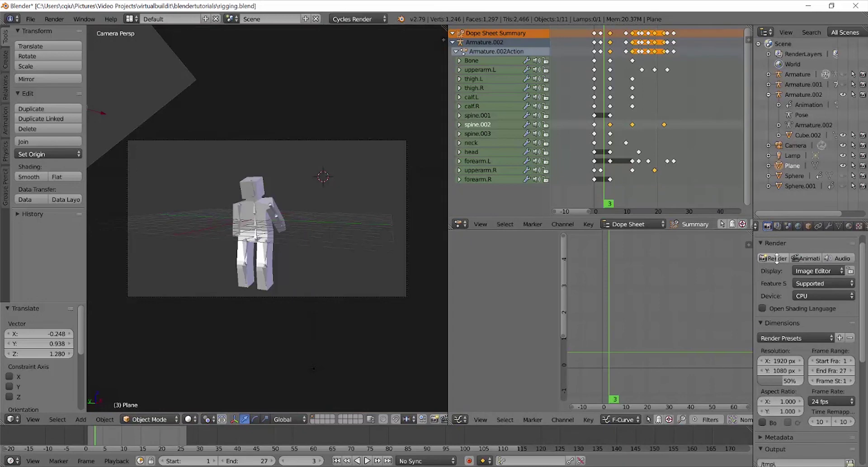
left_click(821, 296)
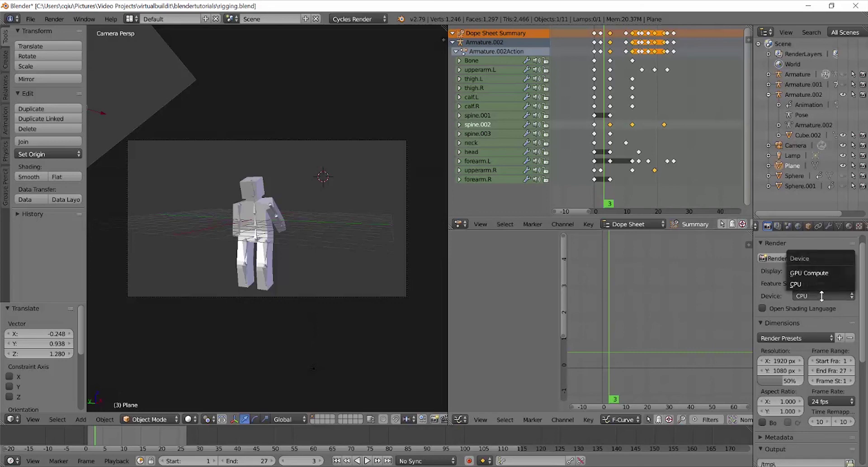
left_click(813, 273)
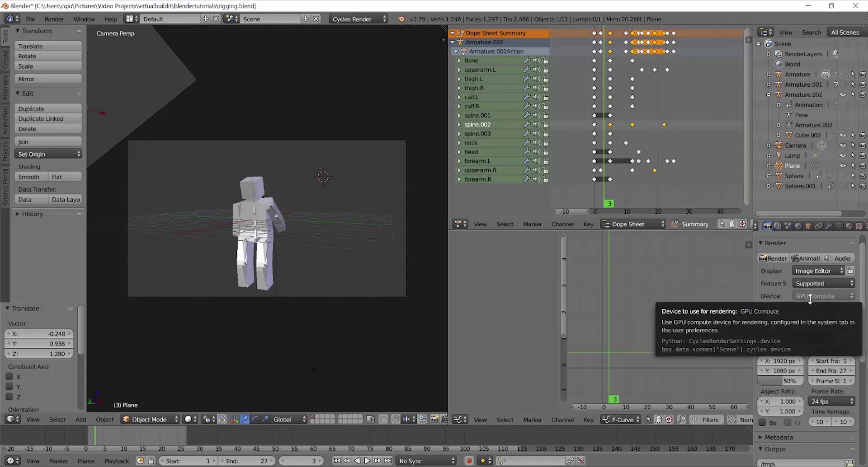
Step: Enter 50% as the resolution scale in the render dimensions
scroll(813, 289, "down", 2)
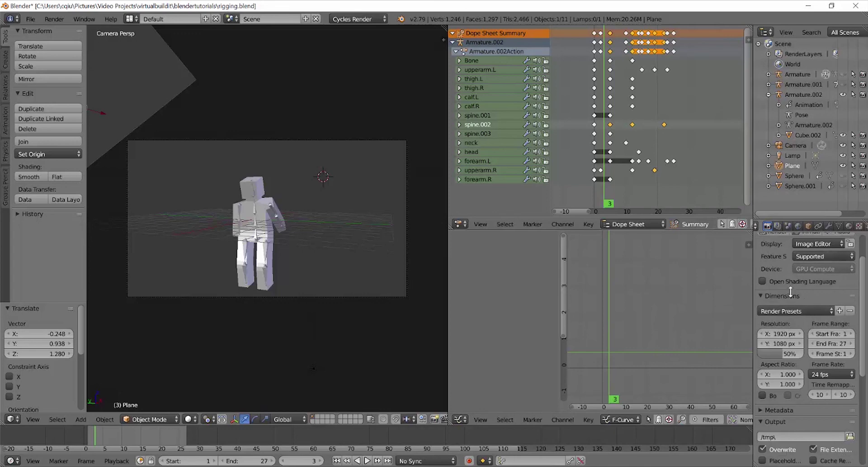
scroll(791, 293, "down", 2)
mouse_move(776, 327)
left_mouse_down()
mouse_move(814, 325)
mouse_move(769, 327)
left_mouse_up()
left_click(783, 327)
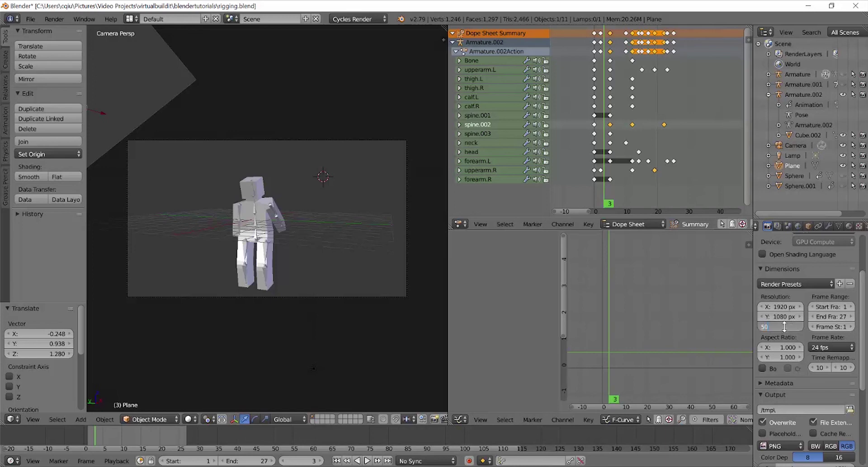
key("Return")
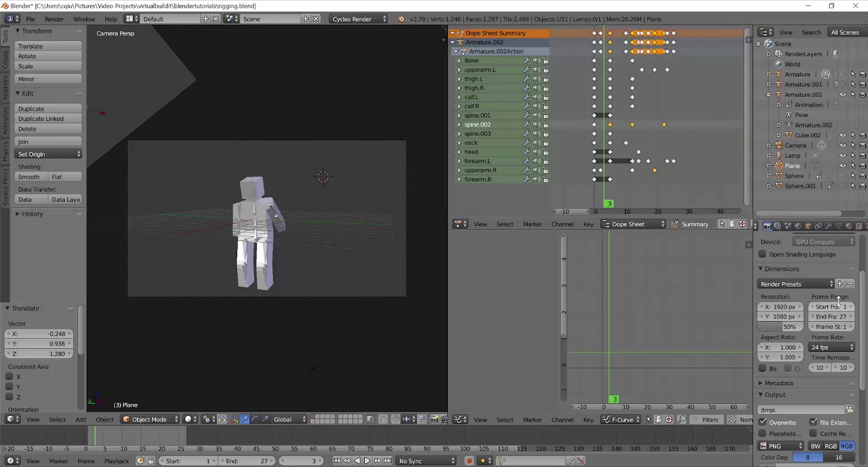
Step: Set the render output to a file named animation in the blendertutorials folder
scroll(816, 362, "down", 3)
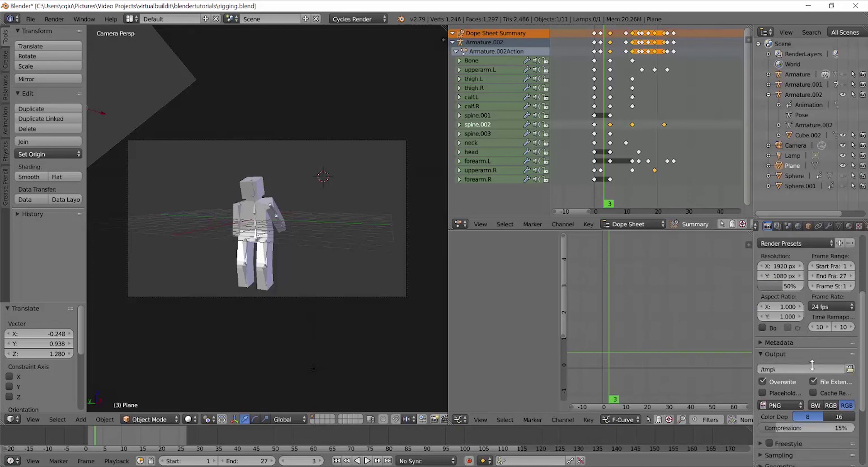
left_click(850, 355)
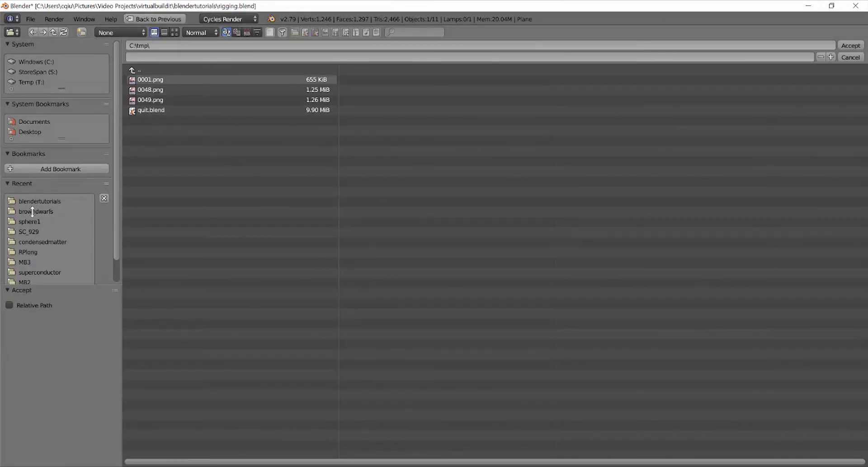
left_click(41, 202)
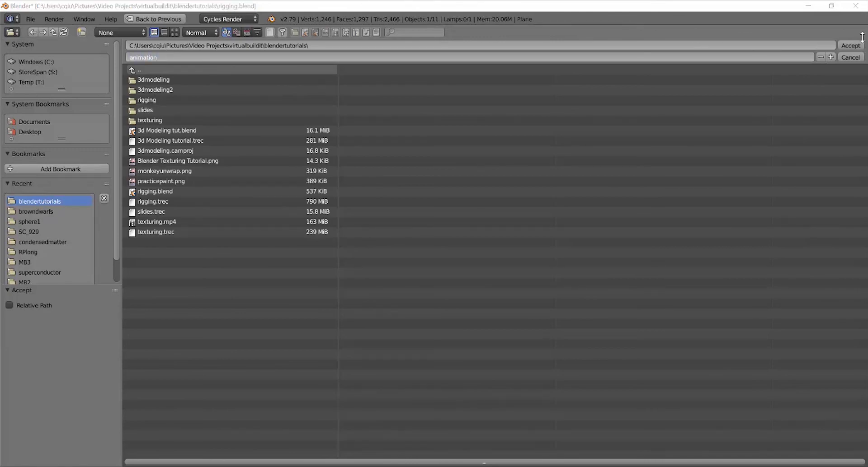
left_click(850, 45)
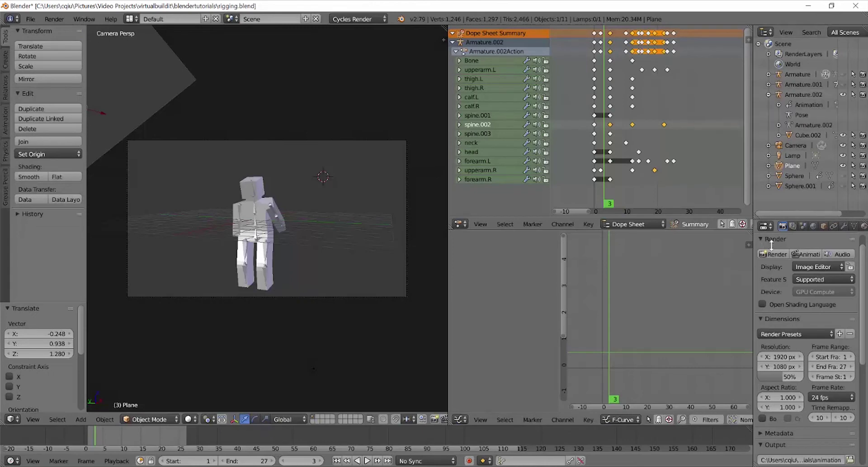
Step: Set the output file format to FFmpeg video and choose Quicktime as its encoding container
scroll(825, 349, "down", 8)
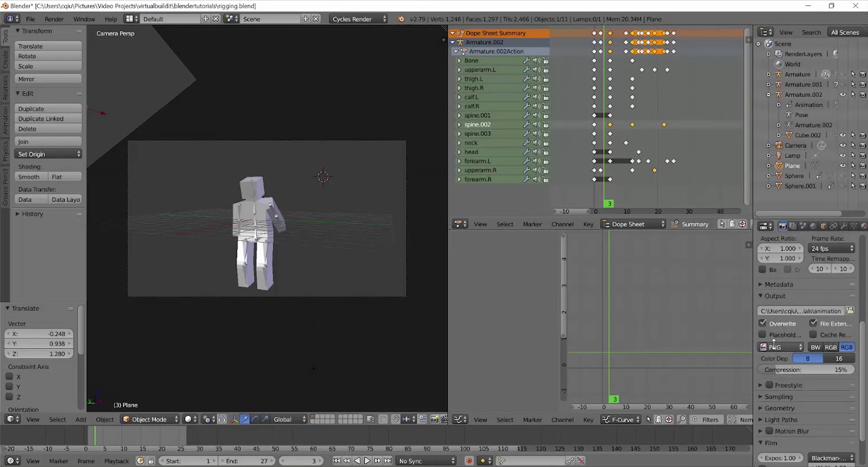
left_click(786, 348)
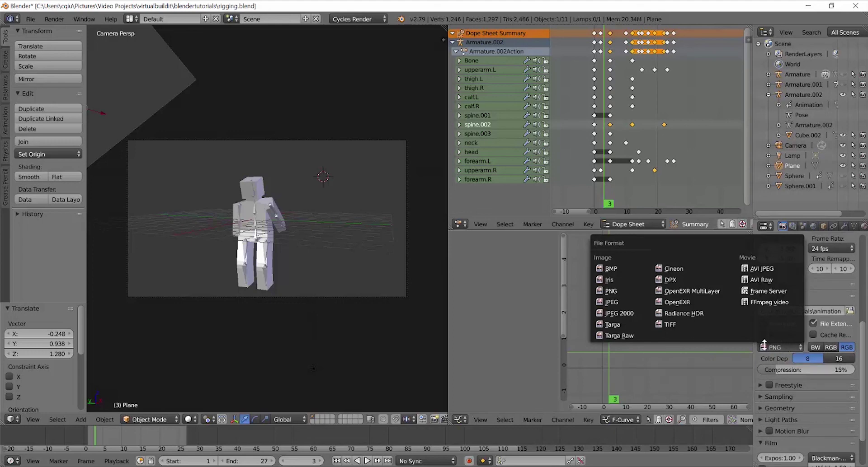
left_click(761, 302)
left_click(787, 362)
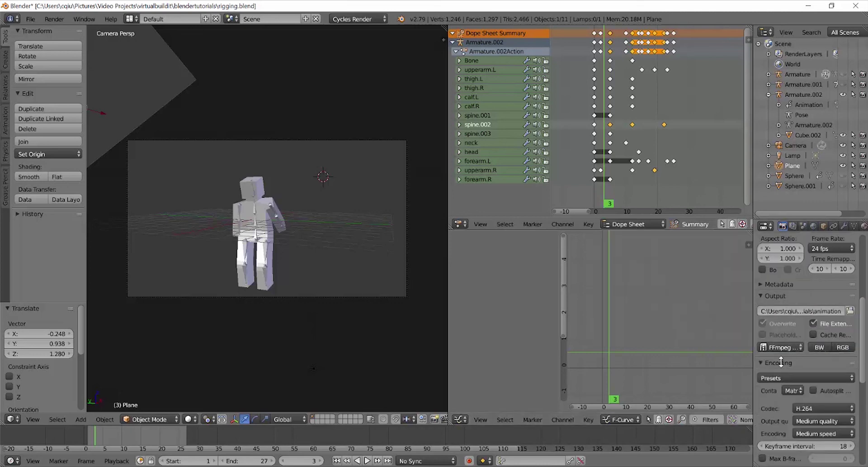
scroll(787, 361, "down", 3)
left_click(794, 337)
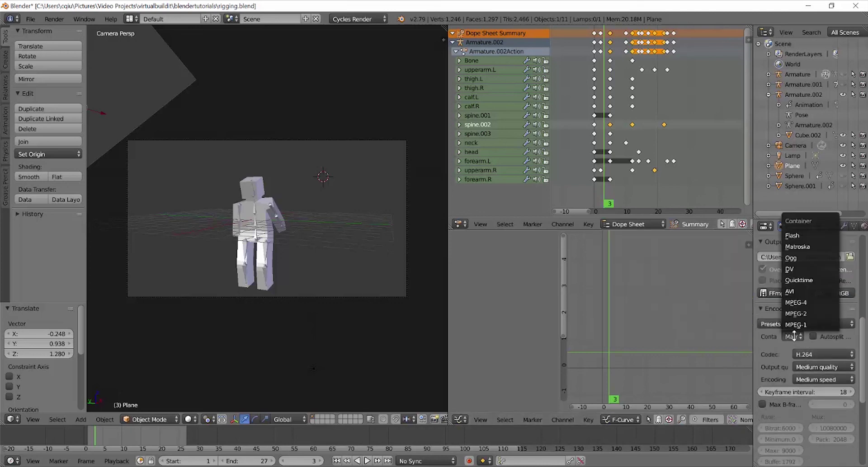
left_click(799, 280)
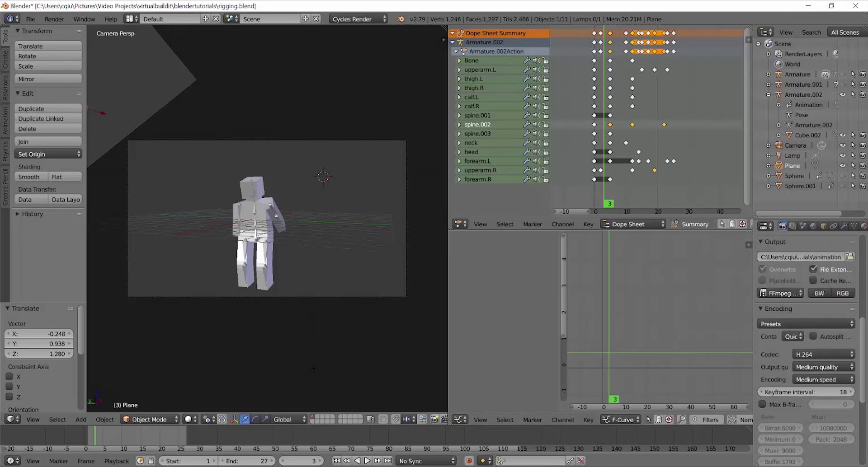
Step: Review the remaining encoding settings, then start a trial animation render and cancel it at frame 1
scroll(814, 302, "down", 2)
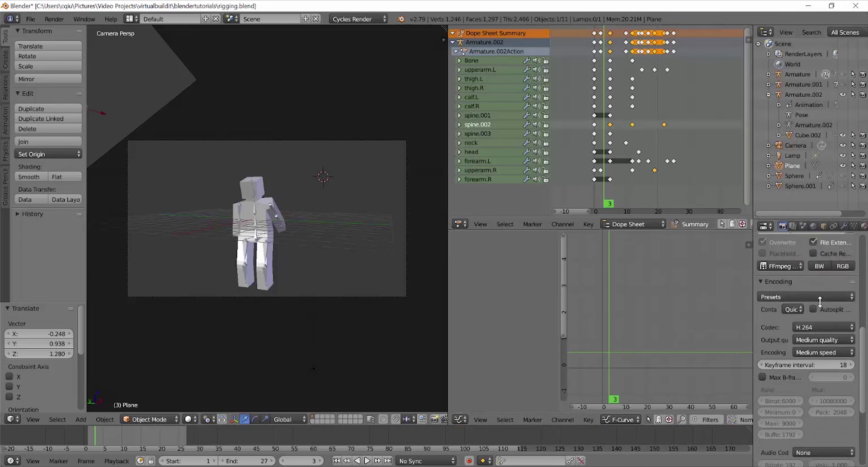
scroll(819, 302, "down", 5)
scroll(824, 281, "down", 3)
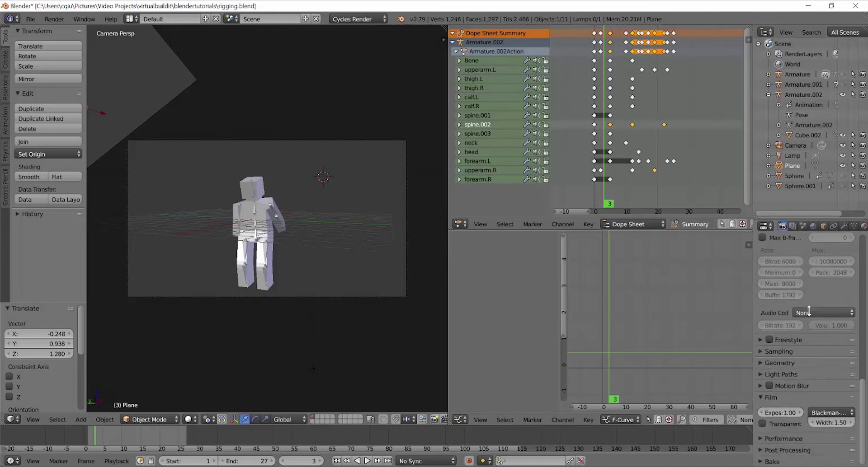
scroll(808, 386, "up", 15)
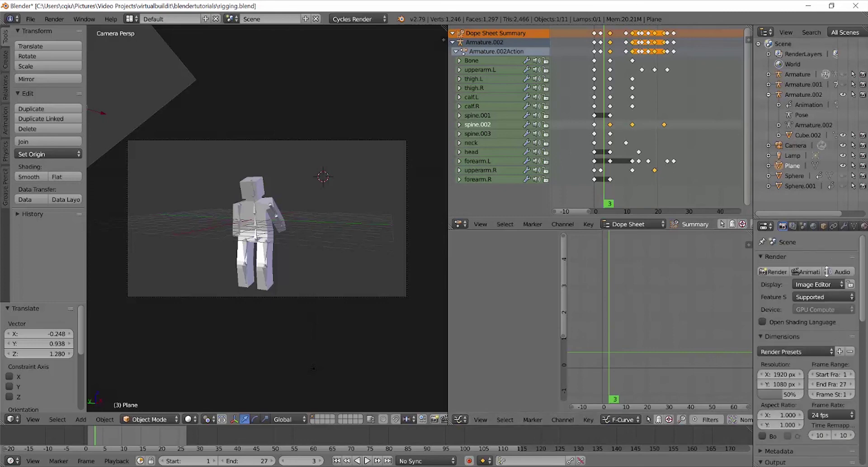
left_click(806, 273)
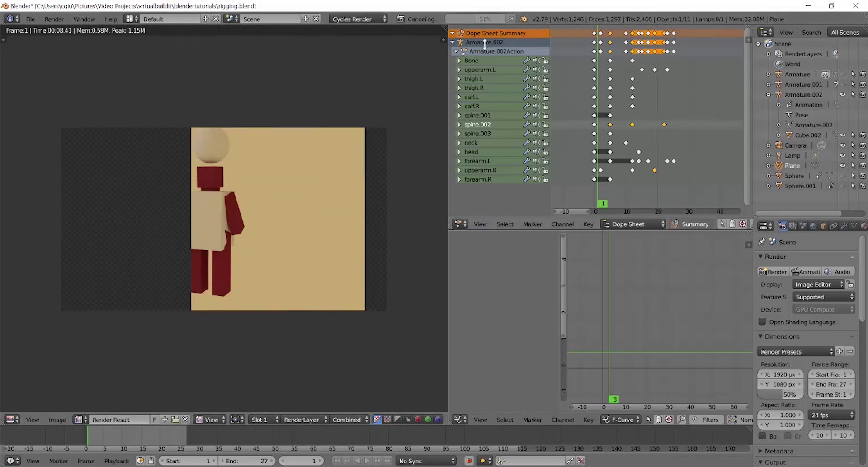
key("Right")
key("Right")
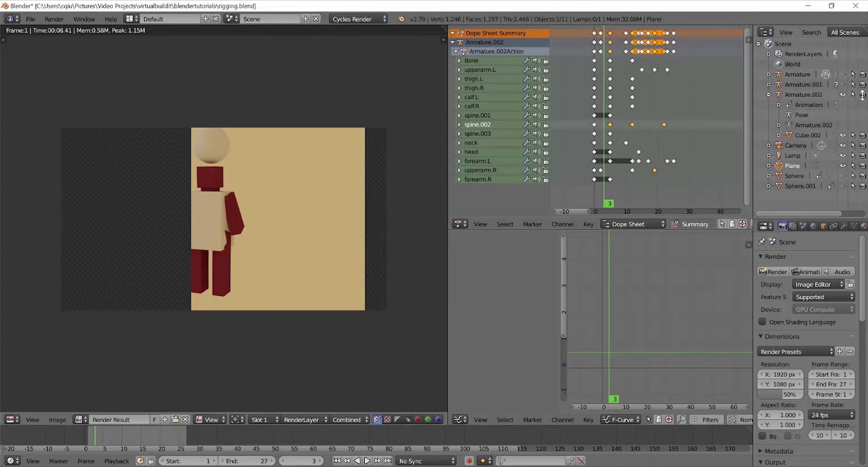
Step: Exclude Armature and Armature.001 from rendering and start the animation render again
left_click(862, 75)
left_click(863, 85)
left_click(800, 273)
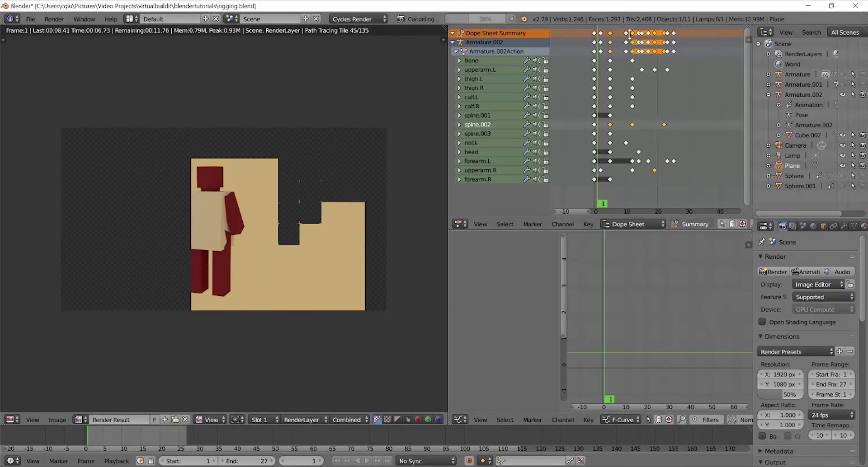
Step: Exclude the Cube and Cube.001 meshes under the two unused armatures from rendering and restart the animation render
left_click(769, 74)
left_click(769, 114)
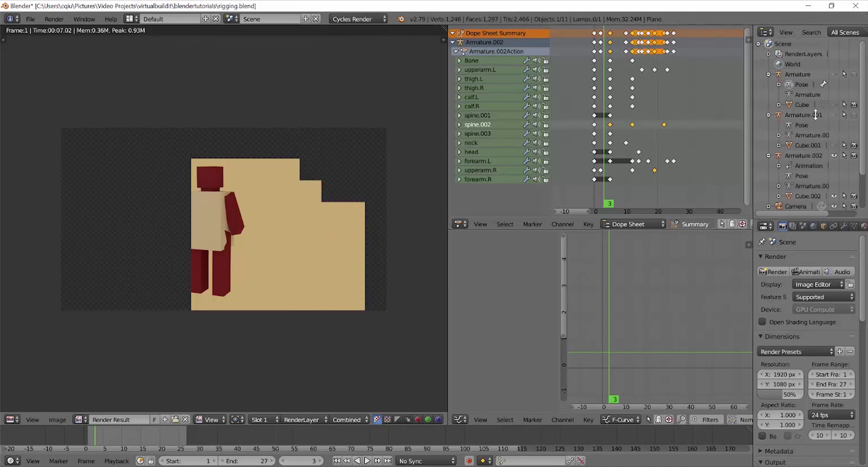
left_click(852, 106)
left_click(854, 145)
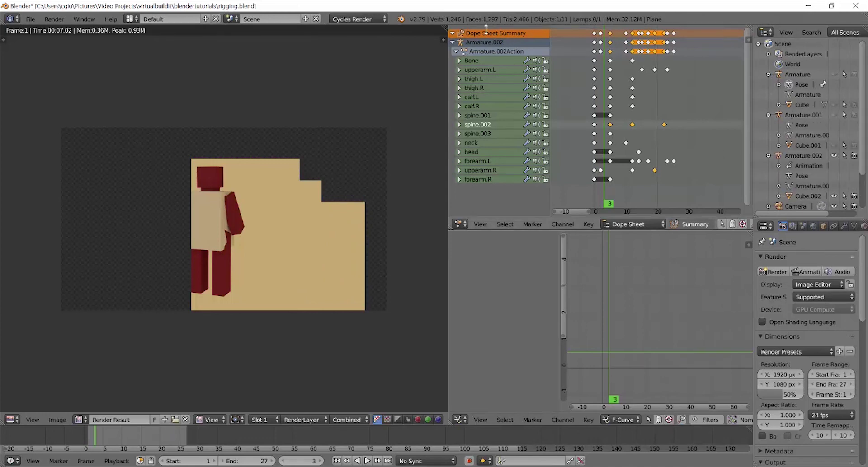
left_click(807, 272)
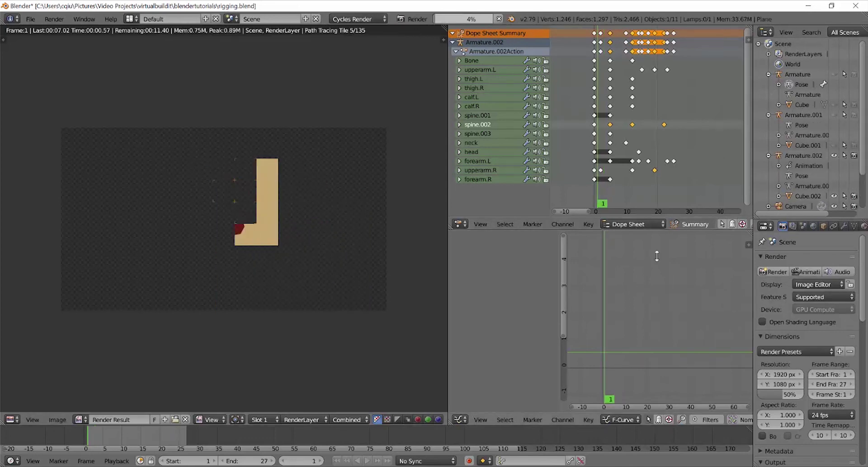